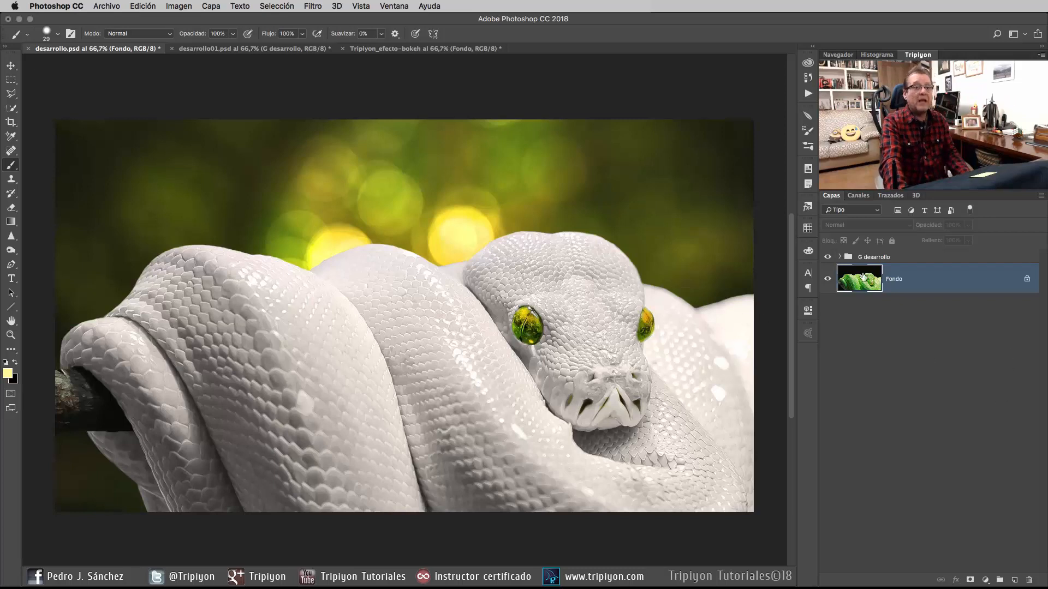
- Examine the snake composite's layers in G desarrollo with fondo and G serpiente hidden and the forest photo's smart filters shown
left_click(839, 256)
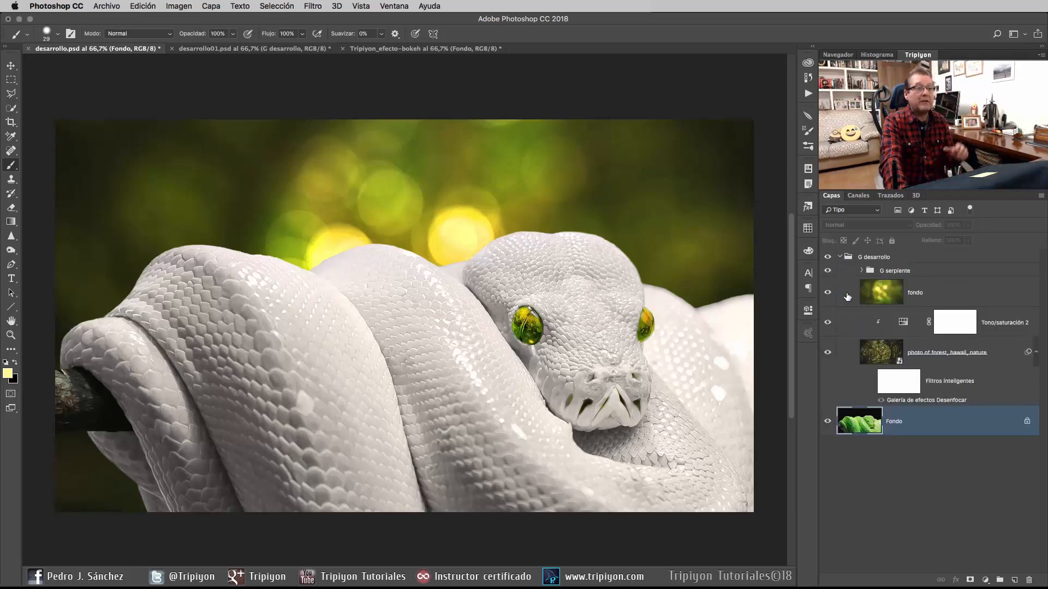
left_click(828, 293)
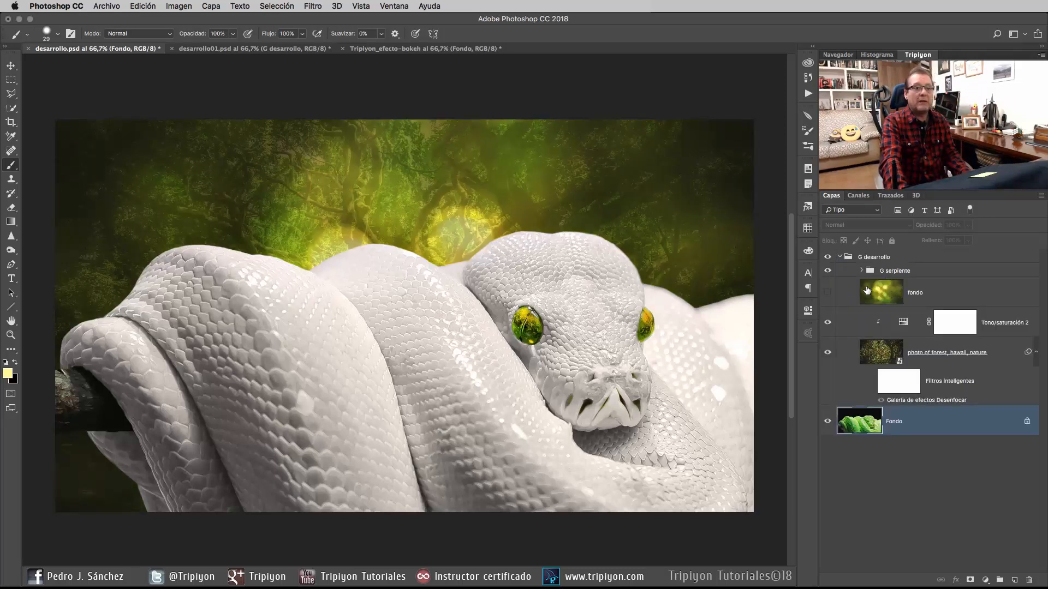
left_click(828, 270)
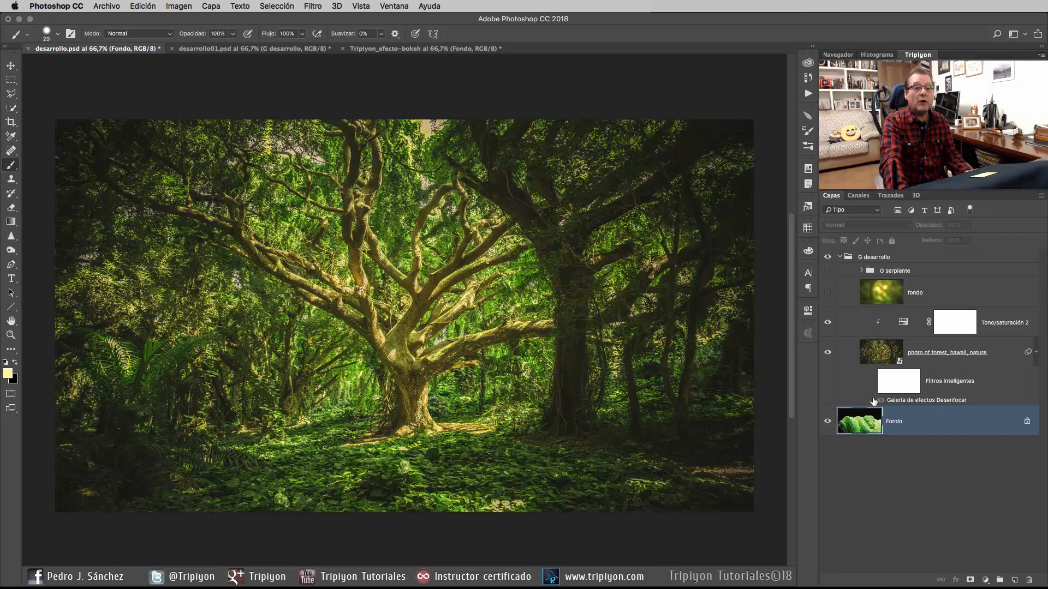
left_click(869, 382)
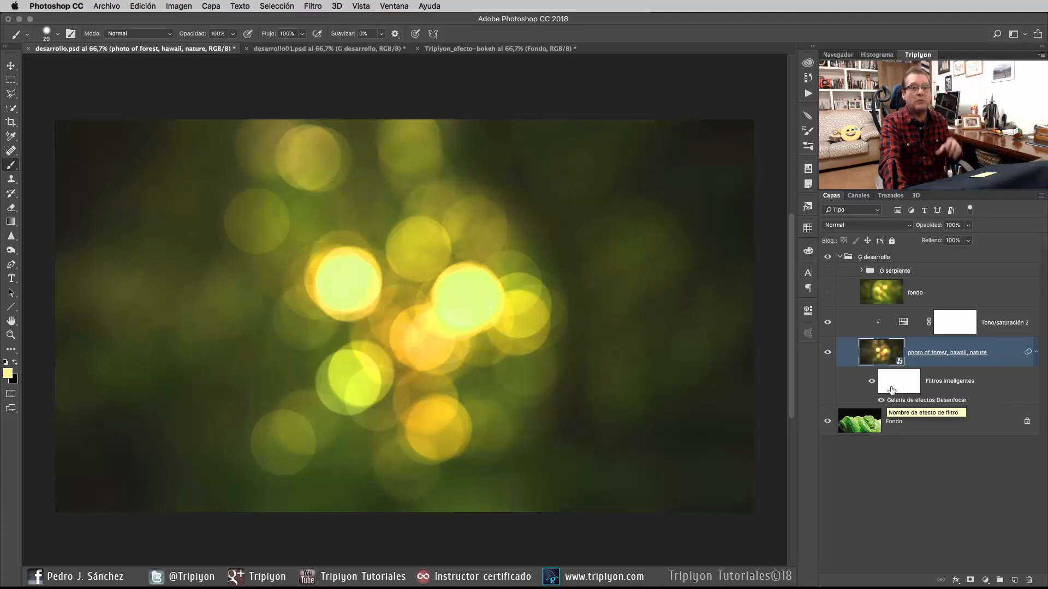
left_click(840, 257)
- Switch to desarrollo01.psd and show its G desarrollo group to view the finished bokeh effect on the car photo
left_click(295, 48)
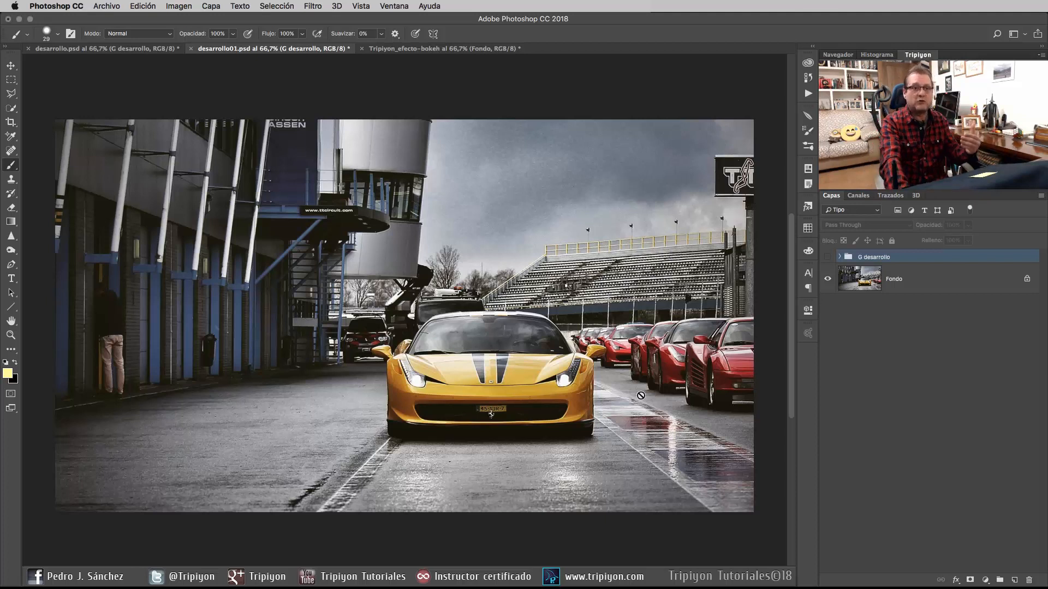
left_click(826, 257)
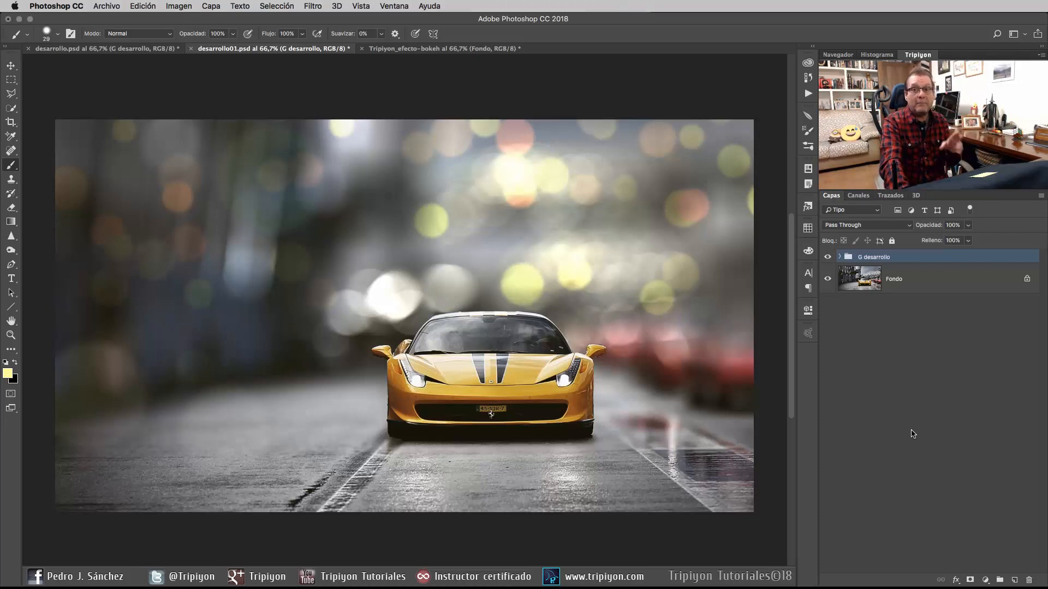
- Duplicate the Fondo layer in the Tripiyon_efecto-bokeh document
left_click(455, 49)
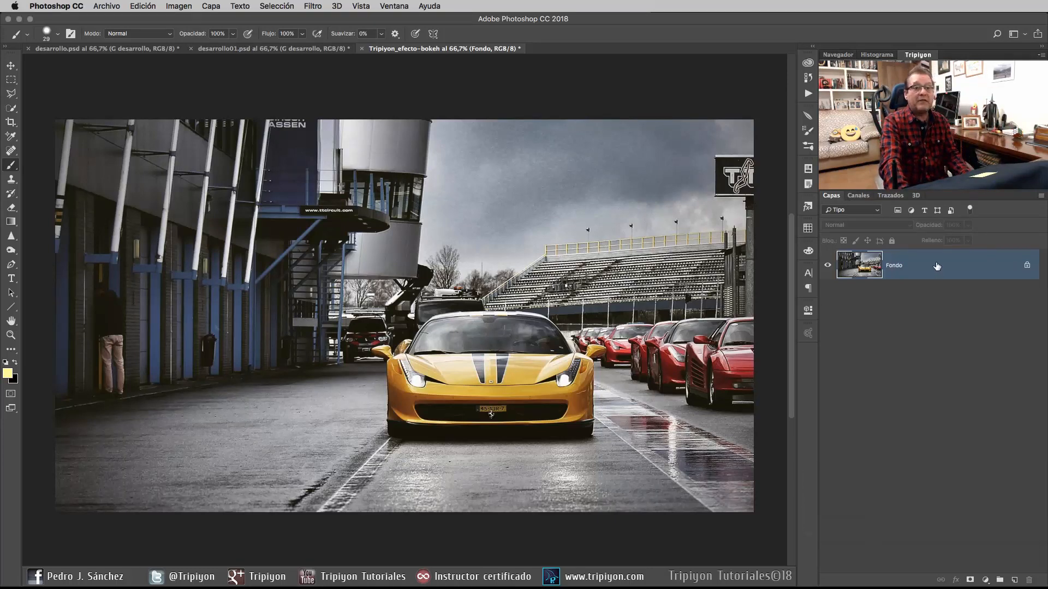
left_click(886, 264)
left_click_drag(886, 264, 1014, 578)
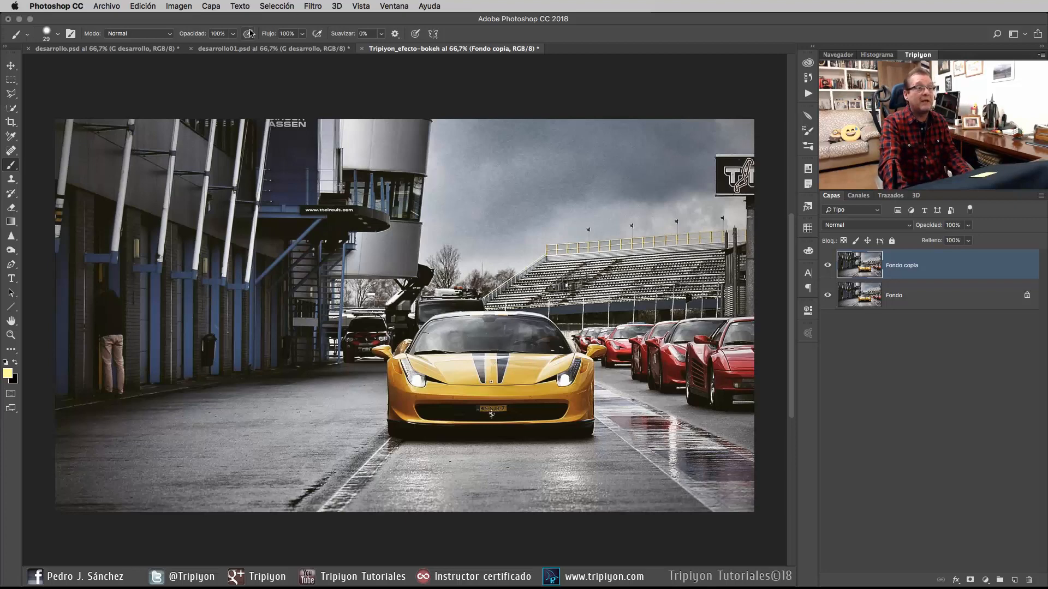
- Select the yellow car automatically with the Select Subject (Sujeto) command
left_click(287, 6)
left_click(281, 5)
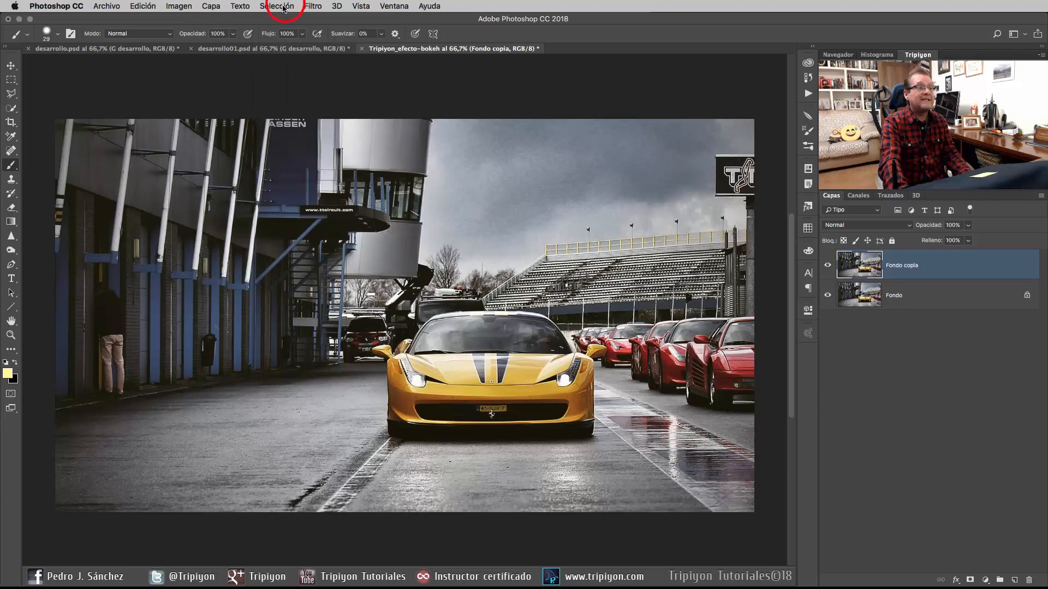
left_click(278, 5)
left_click(289, 135)
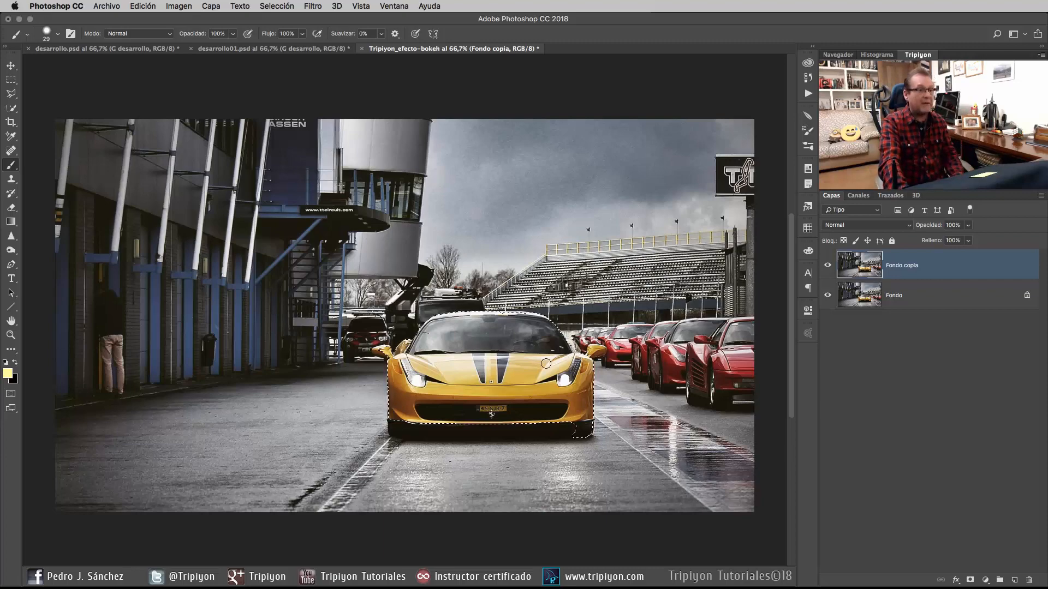
- Add the unselected underside of the car's left wing mirror to the selection with the Quick Selection tool
mouse_move(397, 364)
left_mouse_down()
mouse_move(476, 371)
mouse_move(464, 371)
left_mouse_up()
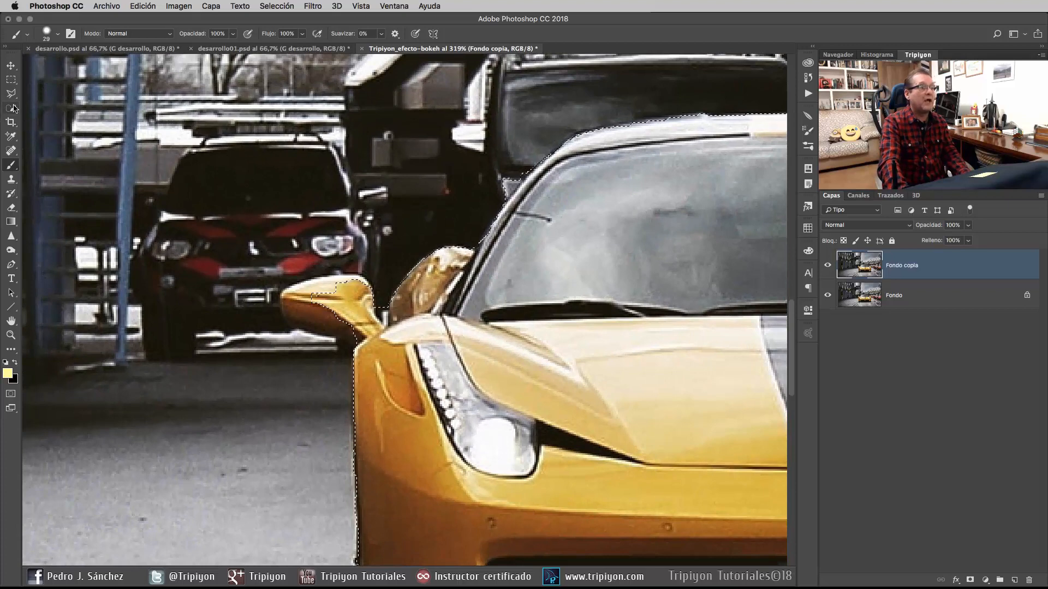
key("w")
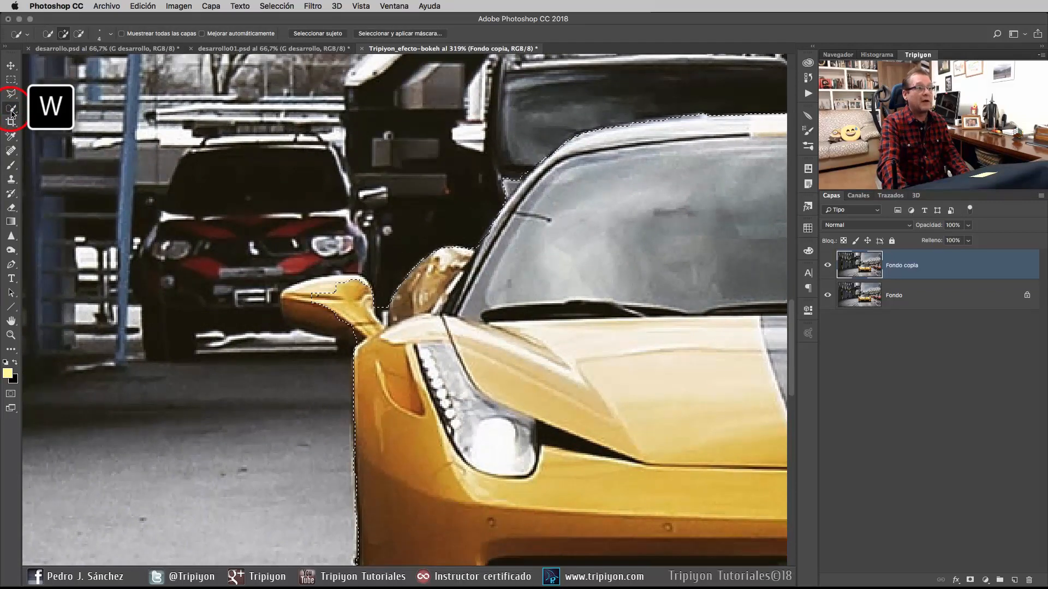
left_click(64, 35)
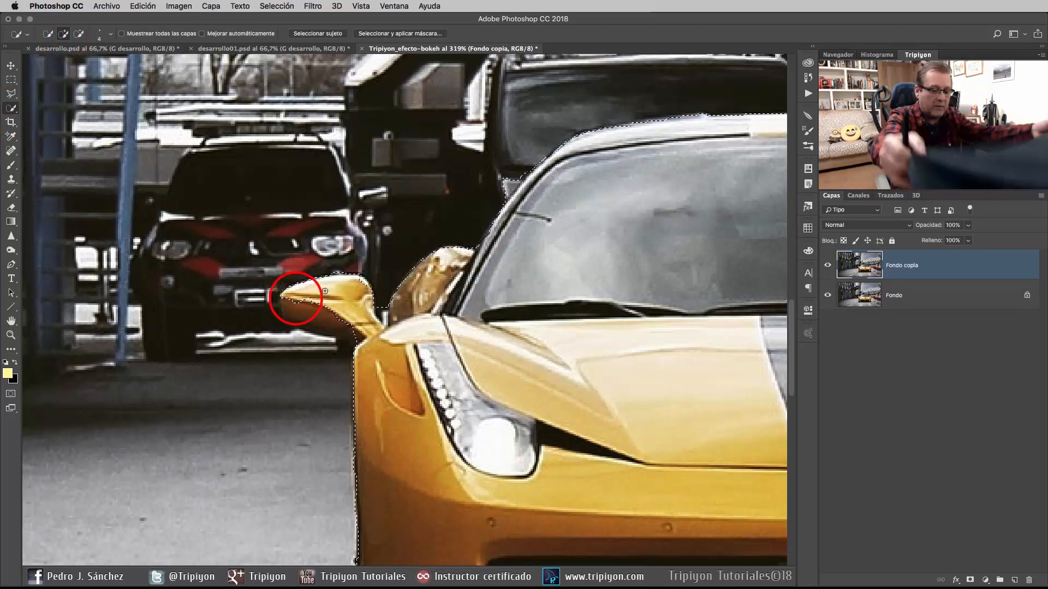
left_click(330, 313)
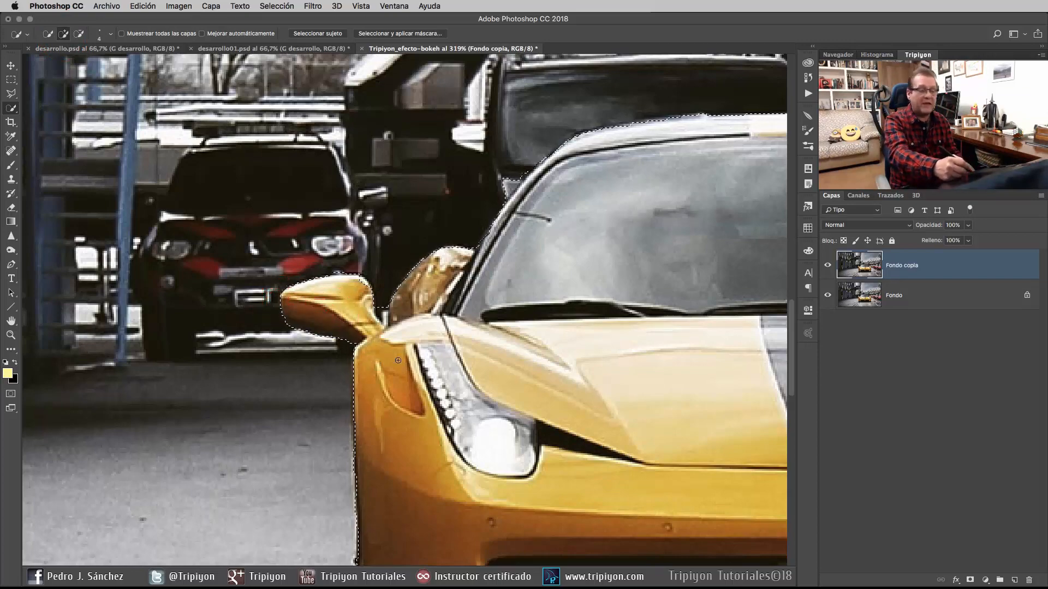
- Add the dark lower bumper beneath the yellow bodywork to the car selection with the Polygonal Lasso
key("l")
left_click_drag(532, 392, 374, 518)
left_click_drag(682, 415, 115, 337)
key("w")
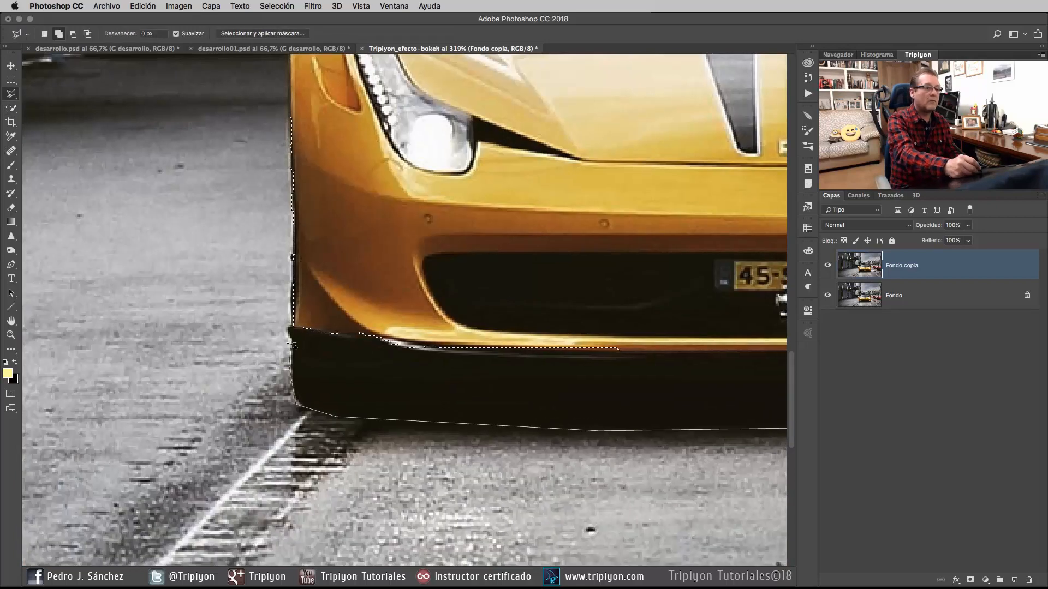
right_click(477, 272)
left_click(504, 281)
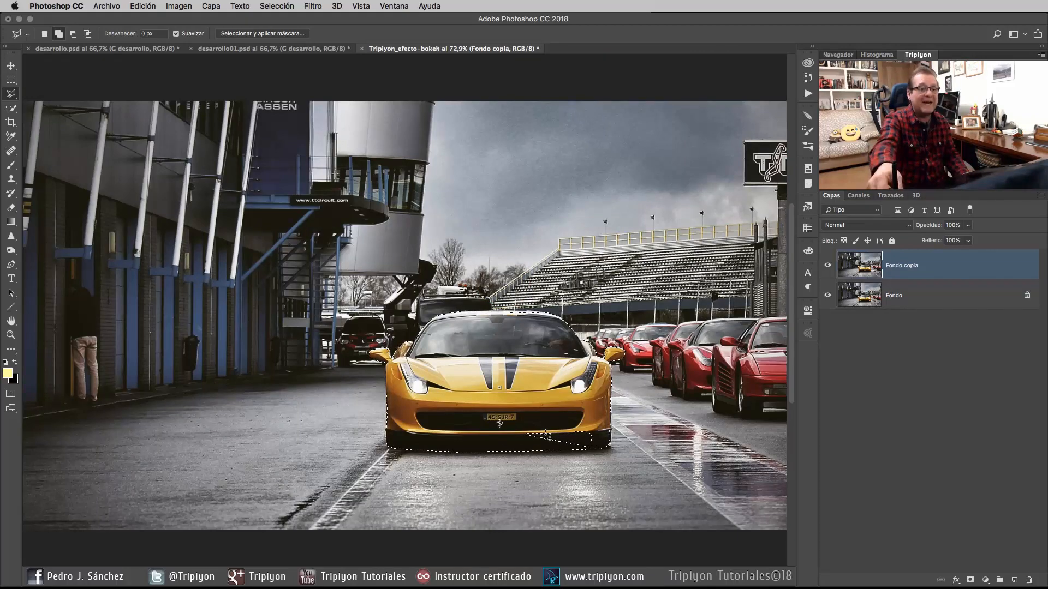
- Add the missing wedge at the right end of the dark lower bumper to the selection with the Polygonal Lasso
scroll(568, 461, "up", 5)
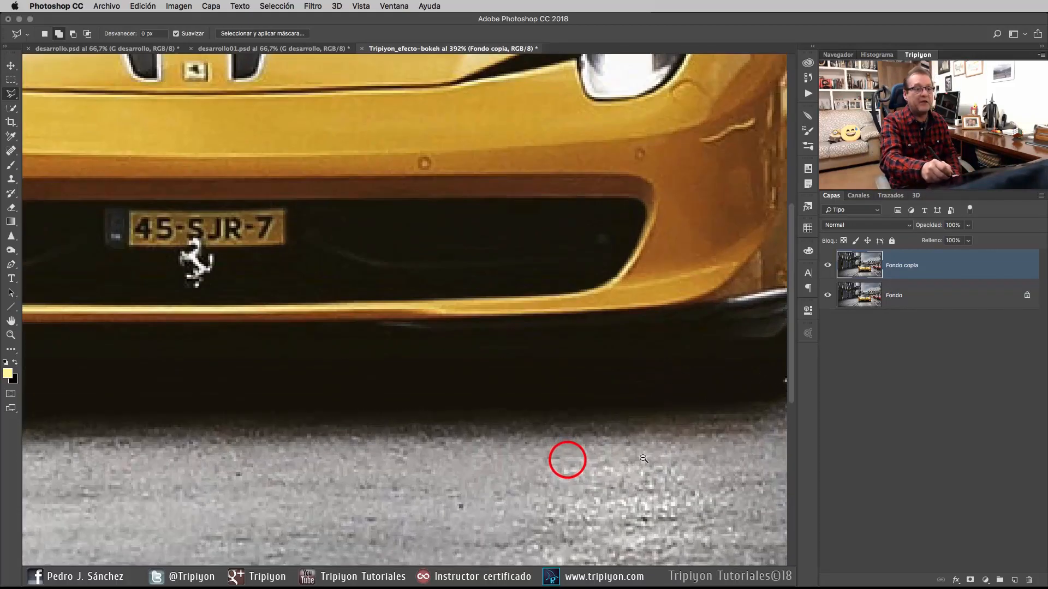
left_click(650, 405)
left_click(705, 388)
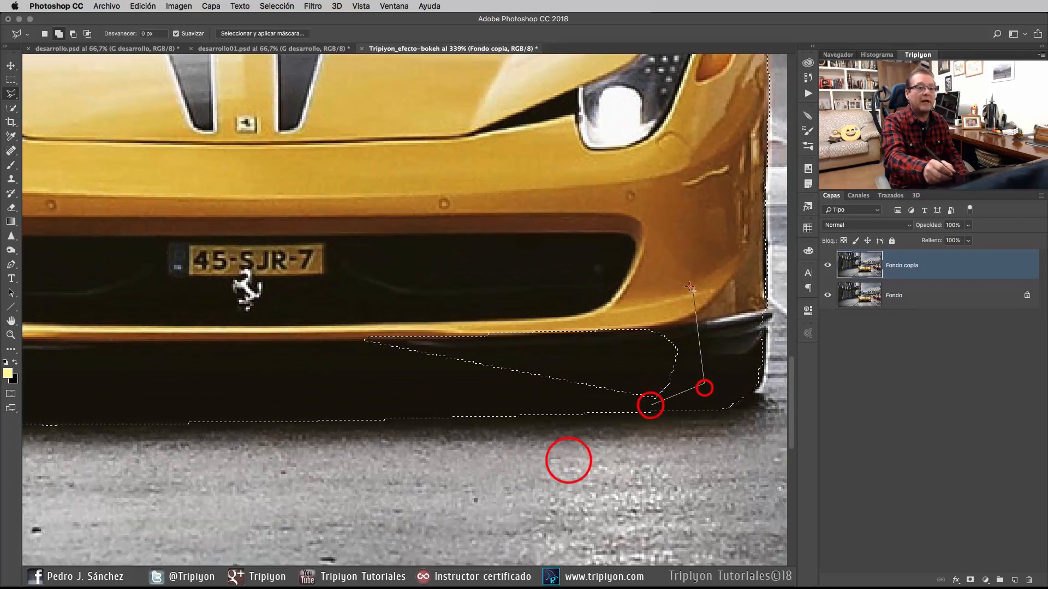
left_click(688, 287)
left_click(331, 309)
left_click(329, 367)
left_click(467, 398)
double_click(615, 409)
right_click(495, 329)
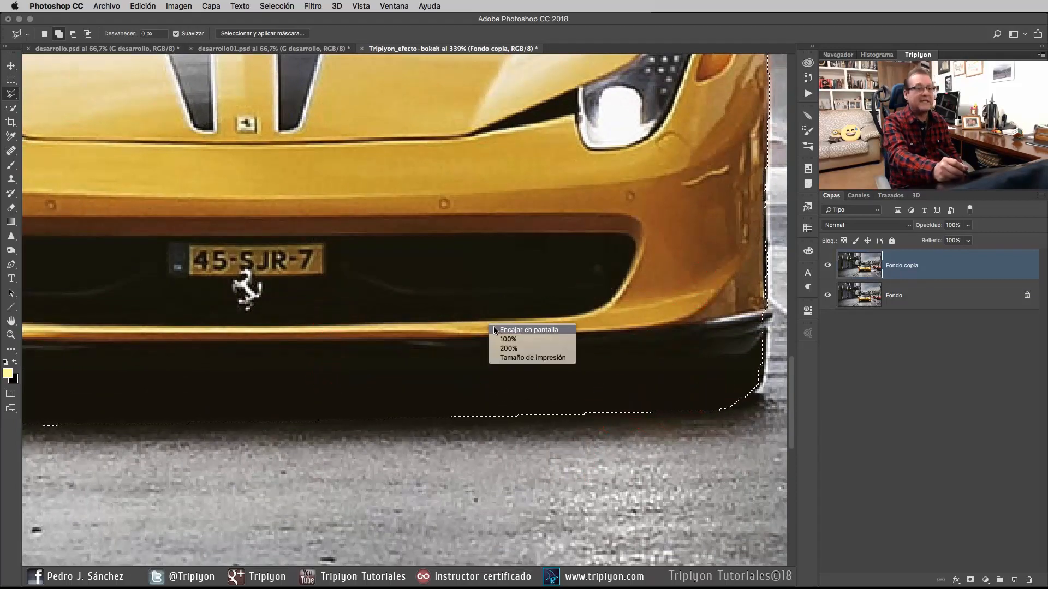
left_click(508, 330)
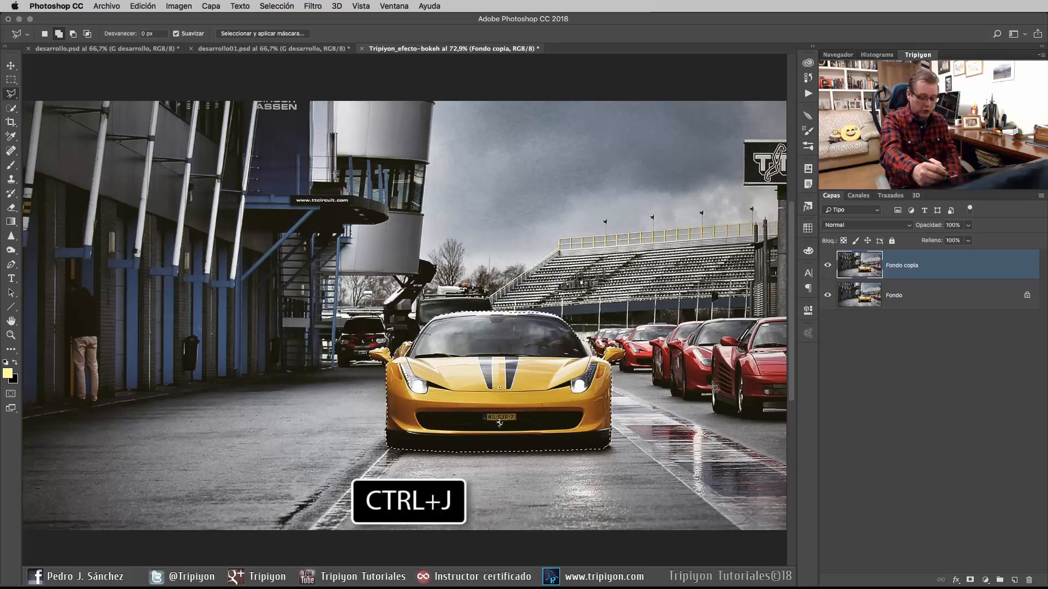
- Copy the selected car onto its own layer and check the cutout in isolation
key("ctrl+j")
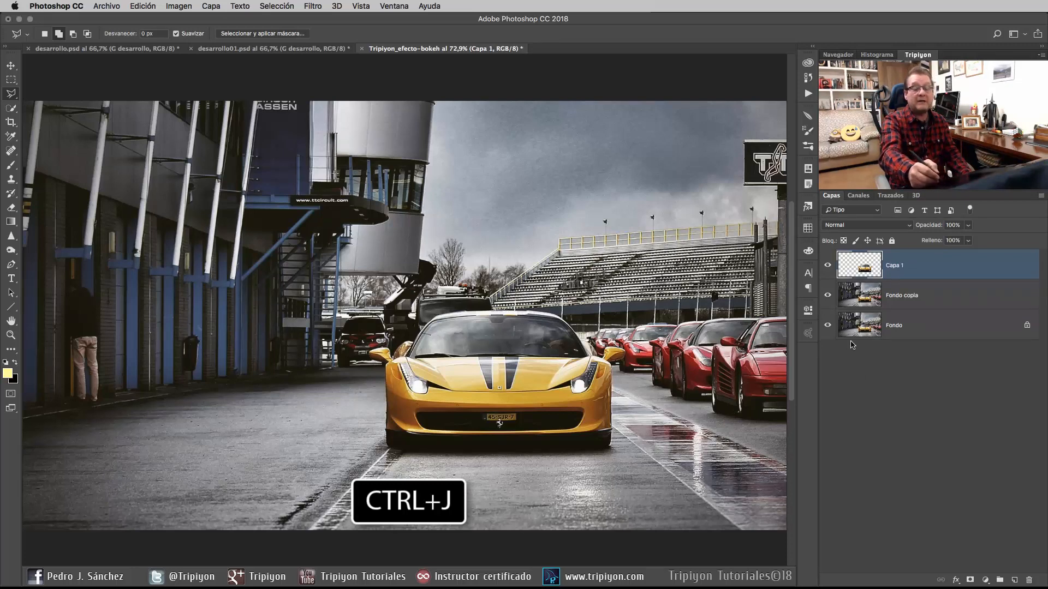
left_click(827, 268, "alt")
left_click(827, 267, "alt")
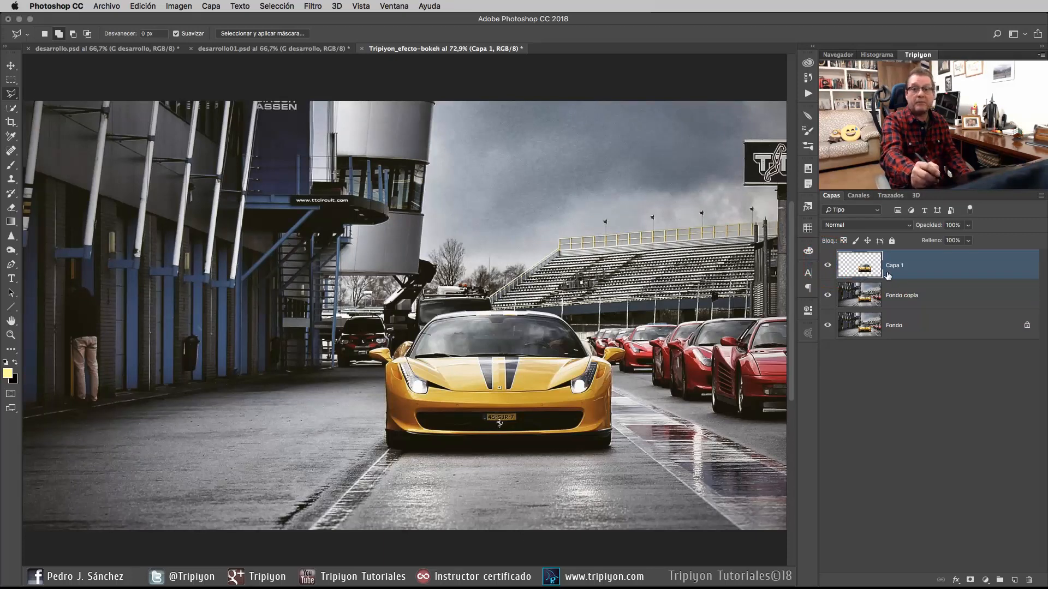
- Load the car cutout layer as a selection, make Fondo copia the active layer and hide Capa 1
left_click(867, 273, "ctrl")
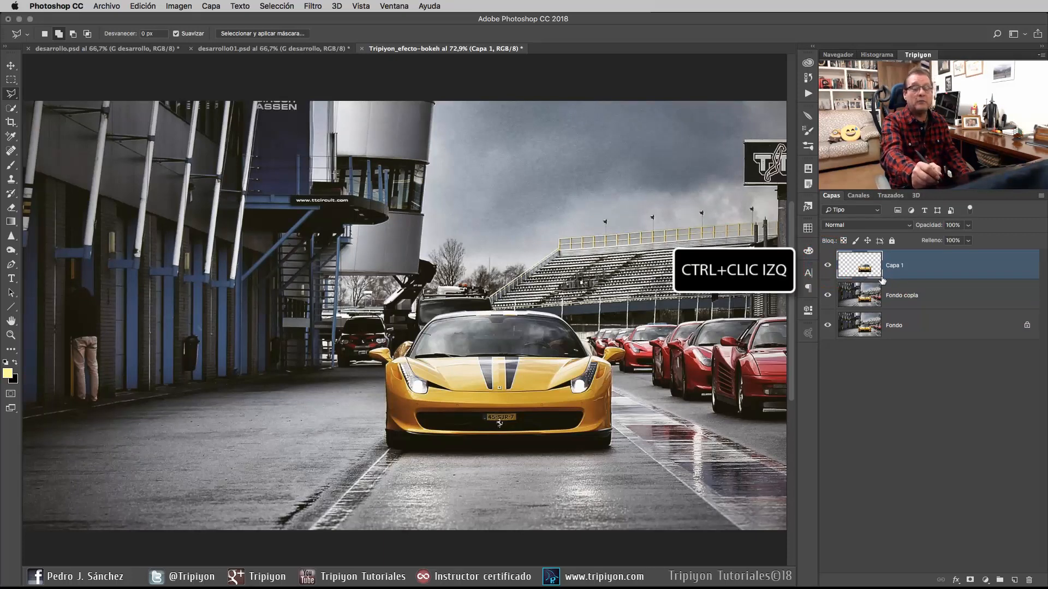
left_click(869, 273, "ctrl")
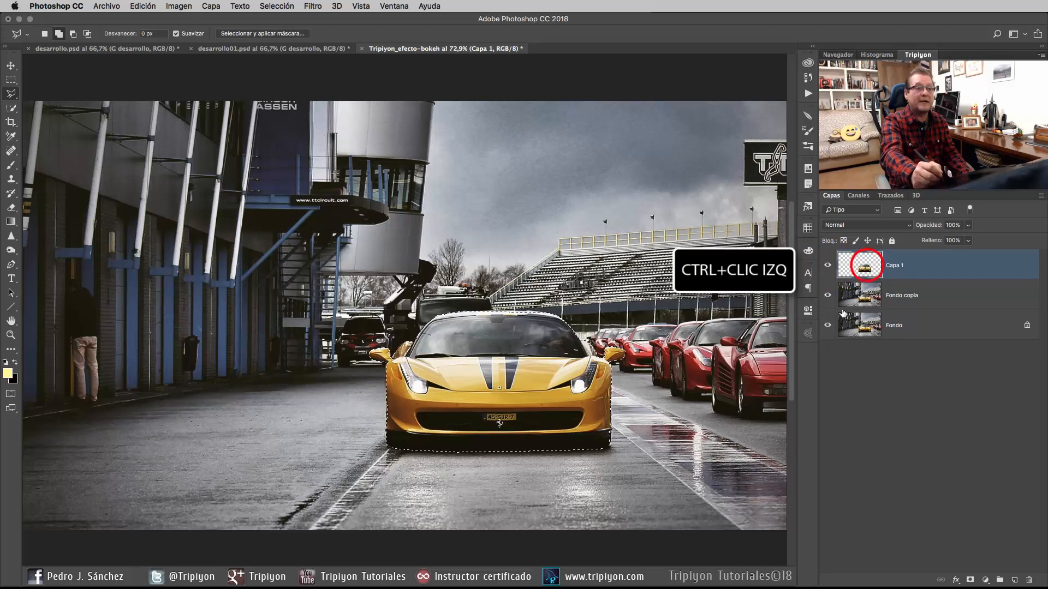
left_click(953, 302)
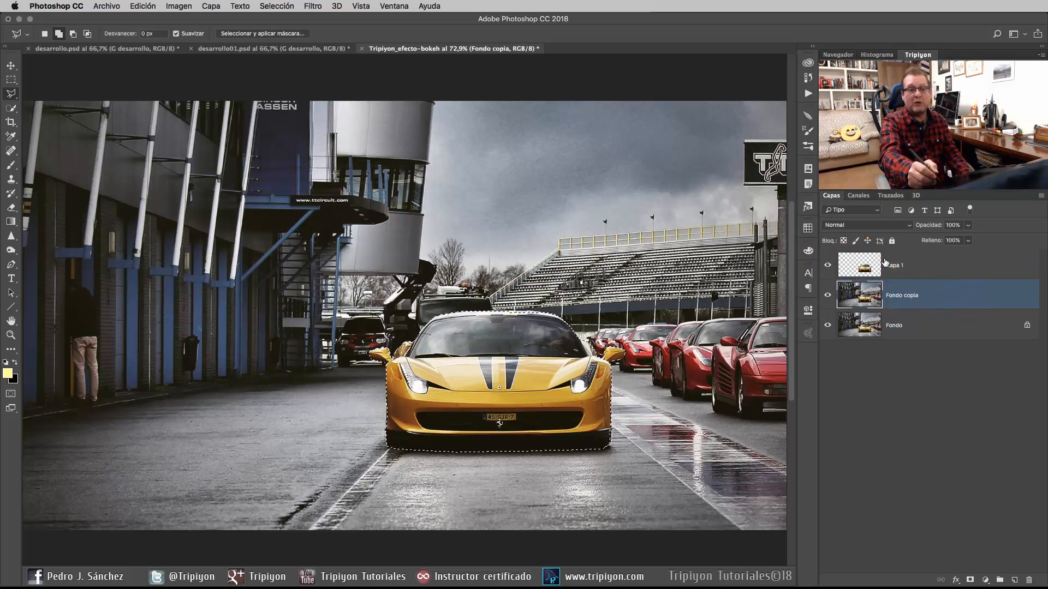
left_click(828, 265)
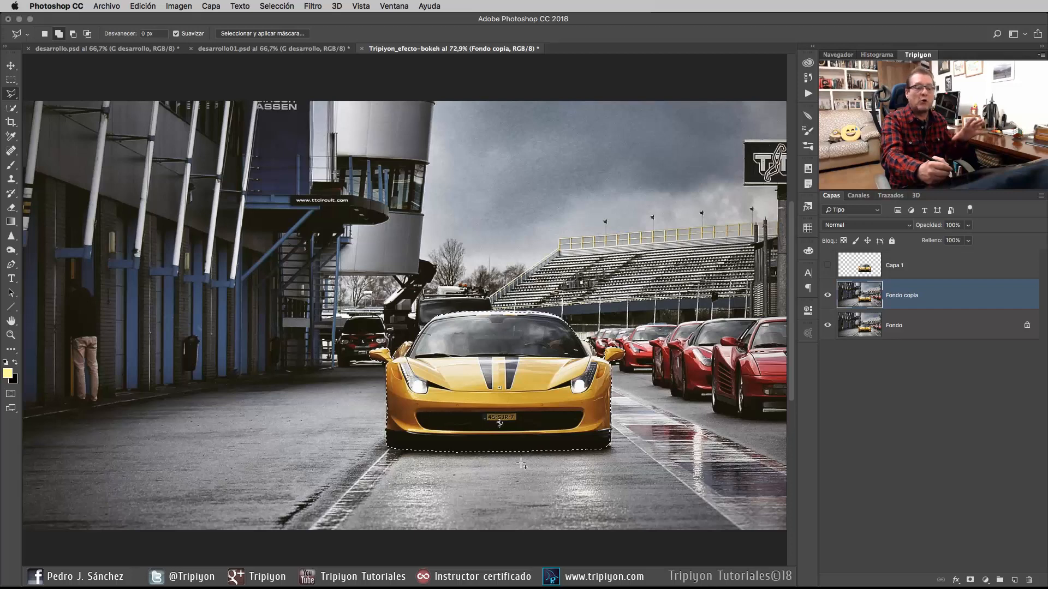
- Expand the car selection by 5 pixels
left_click(276, 6)
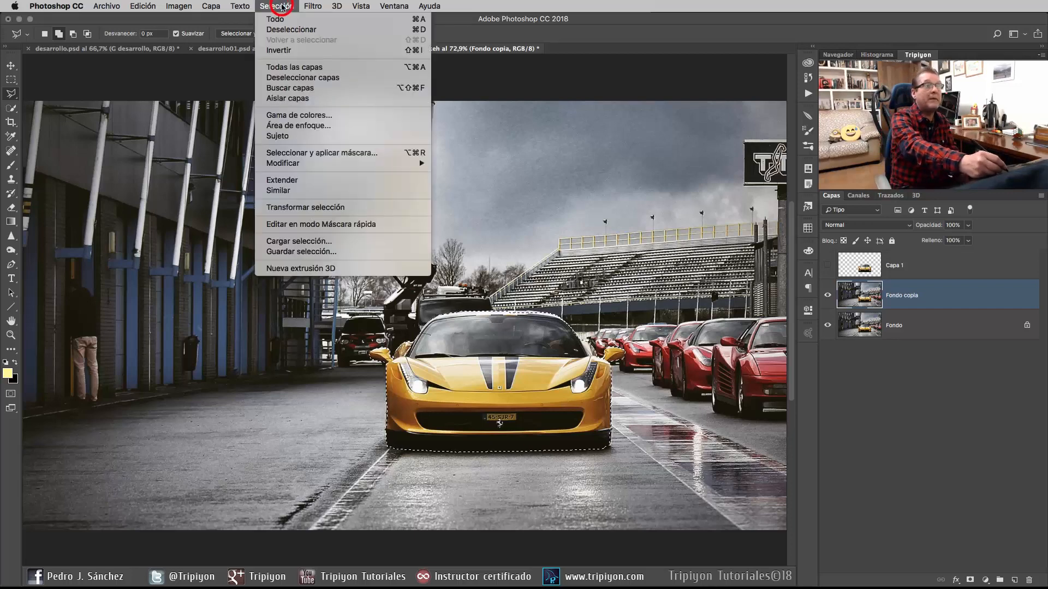
mouse_move(347, 166)
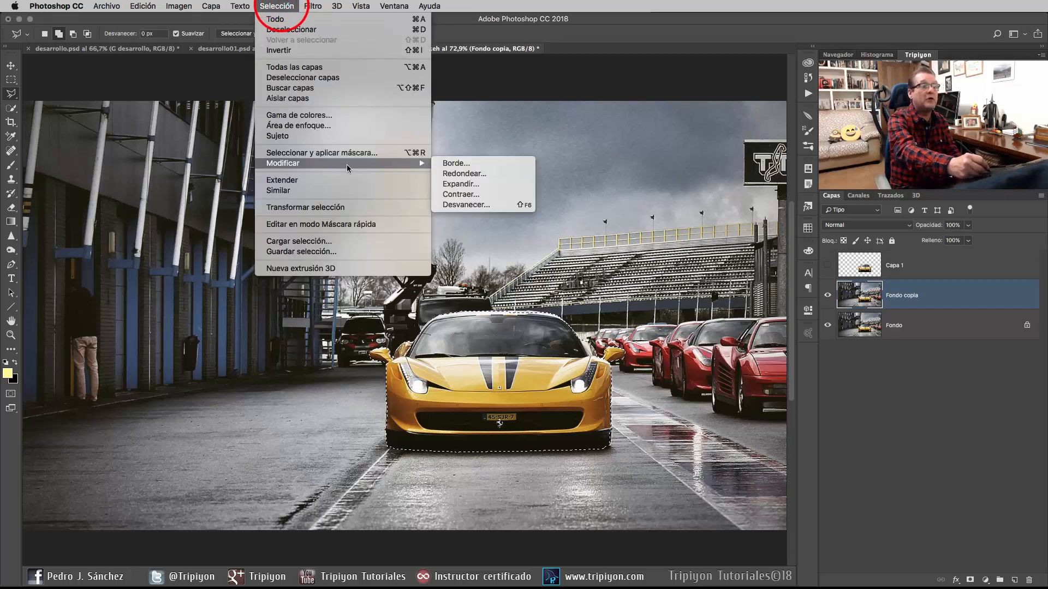
left_click(487, 183)
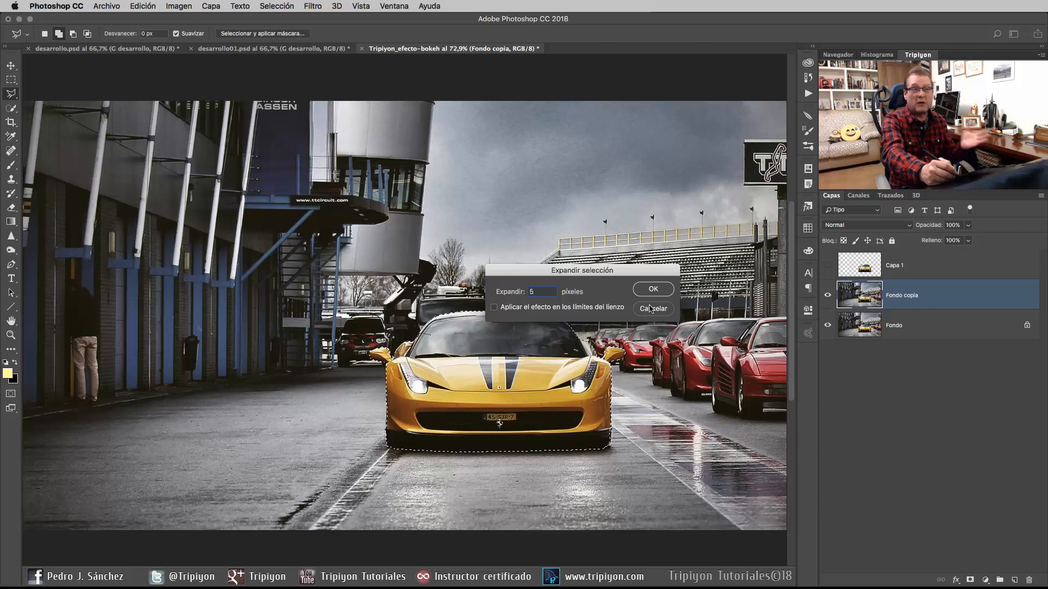
left_click(657, 289)
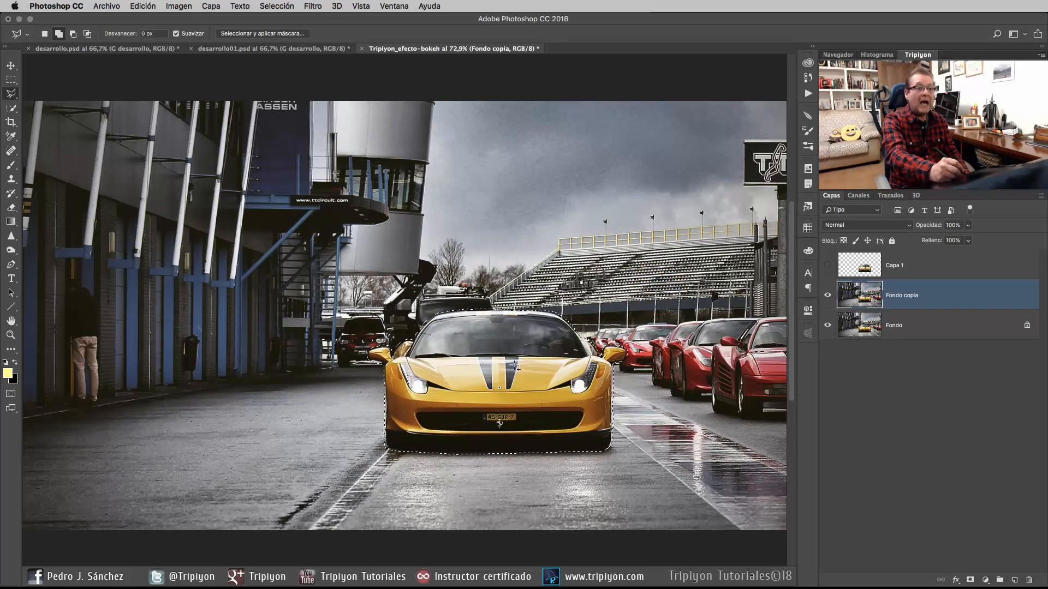
- Fill the expanded car selection on Fondo copia using Content-Aware (Según el contenido), Normal mode and 100% opacity
left_click(143, 6)
left_click(193, 181)
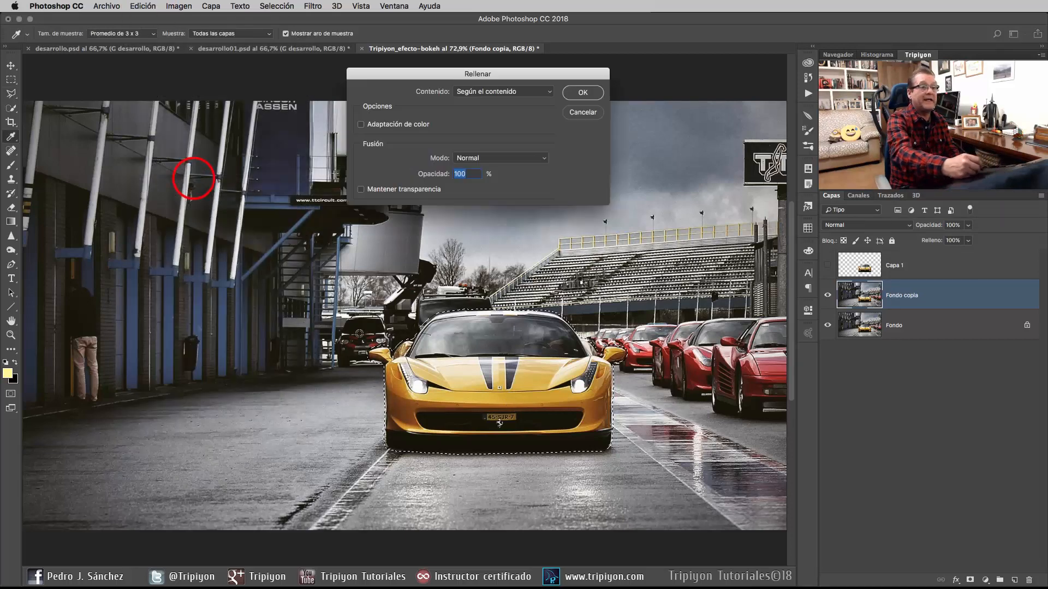
left_click(501, 92)
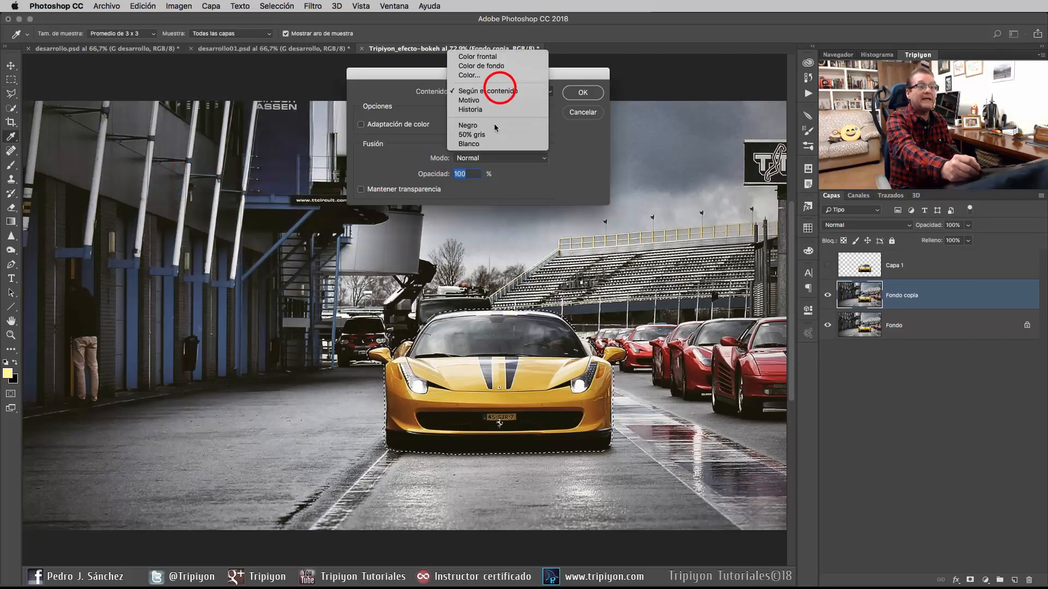
left_click(505, 93)
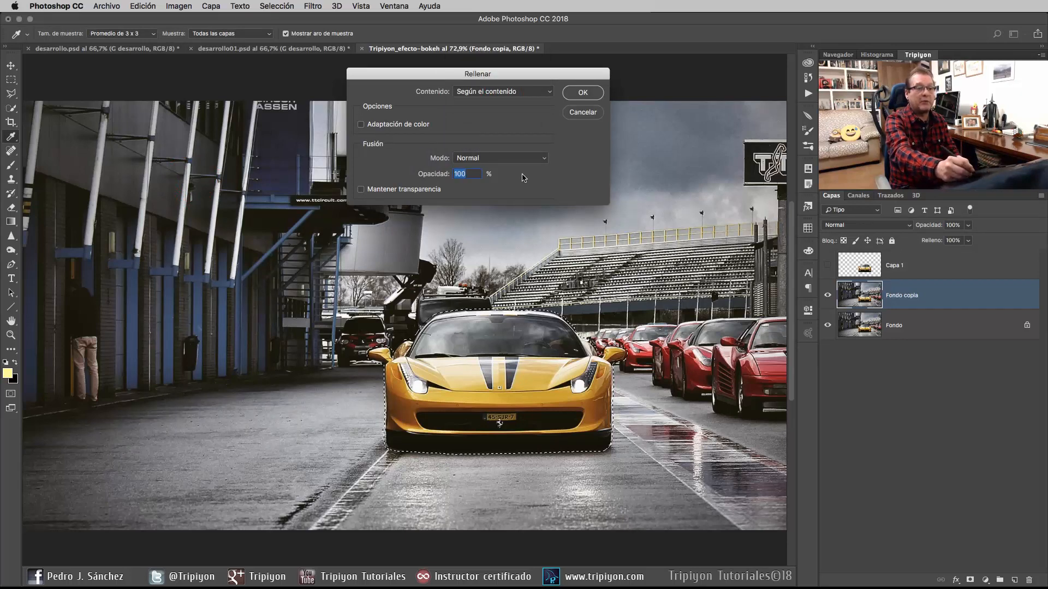
left_click(583, 92)
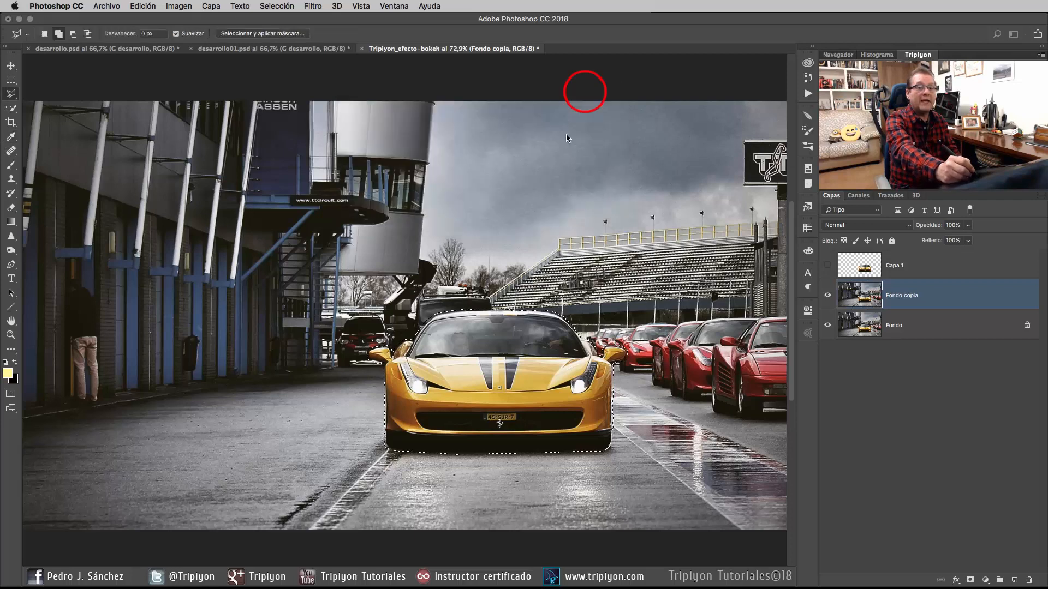
- Deselect the filled area and show Capa 1, toggling its visibility to compare the background with and without the car
left_click(277, 6)
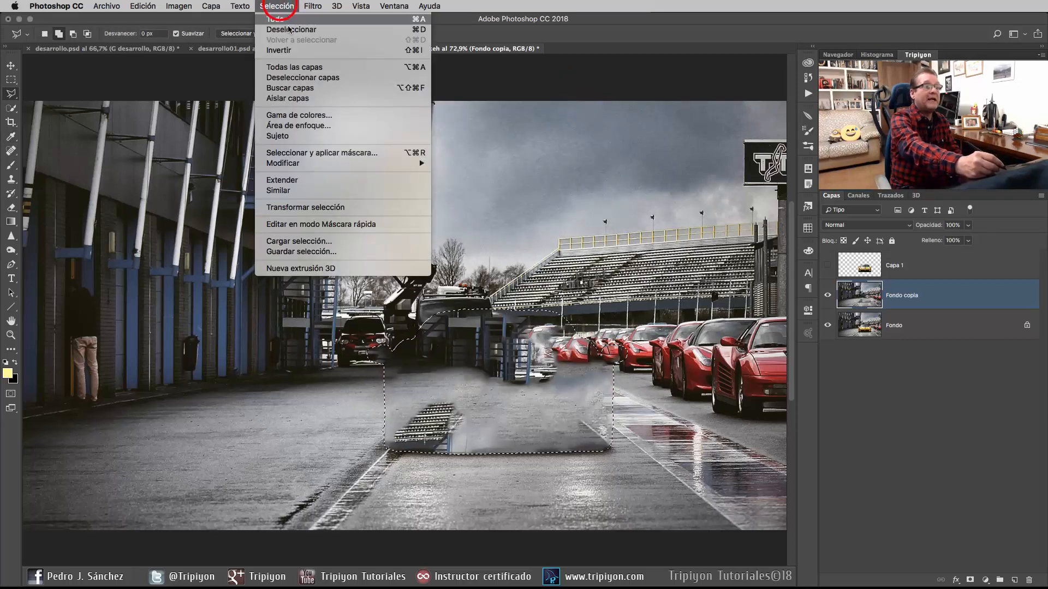
left_click(308, 28)
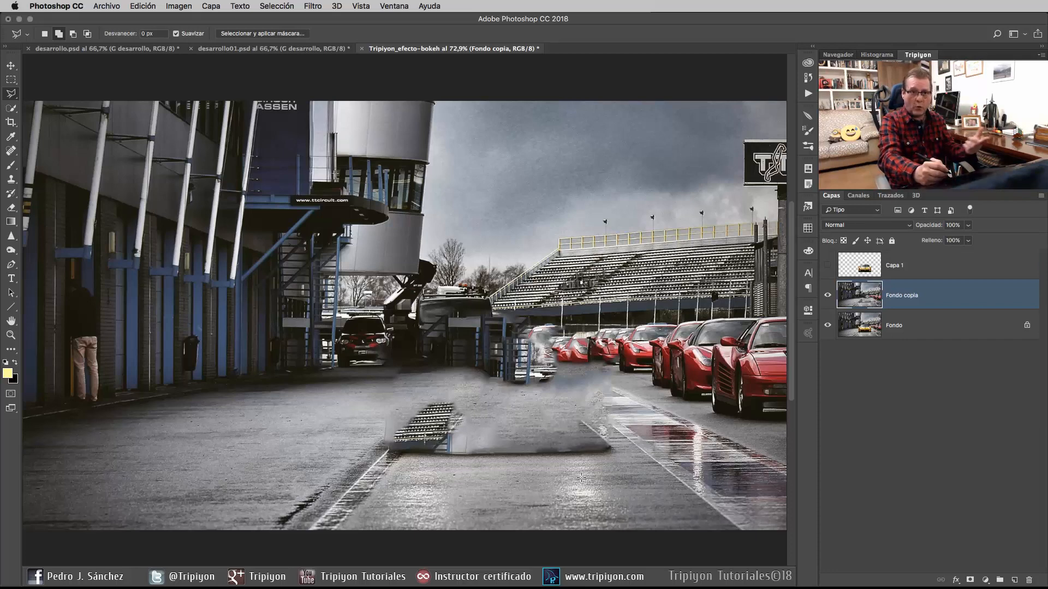
left_click(827, 266)
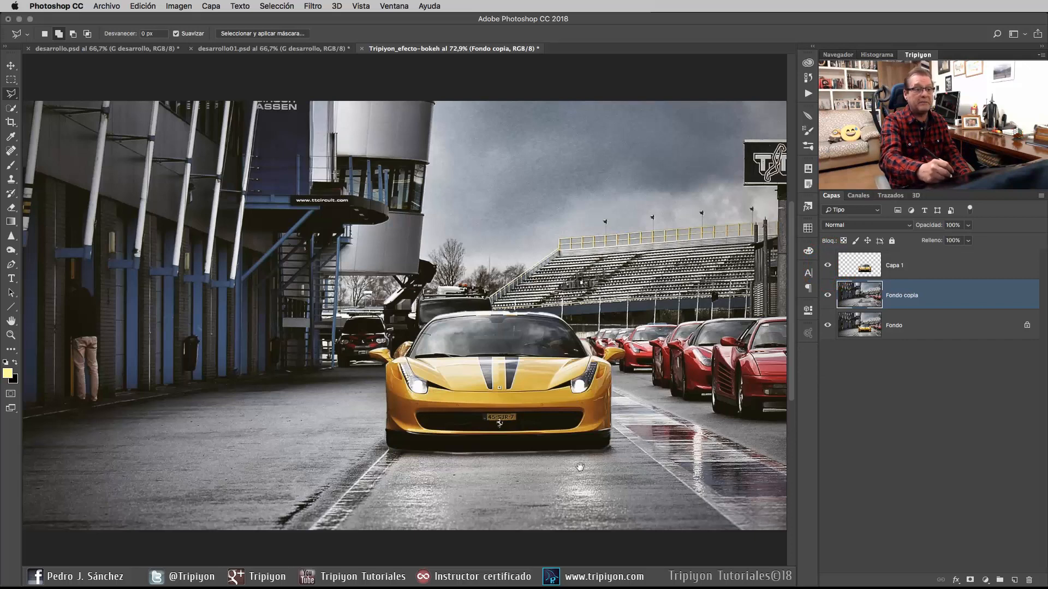
left_click_drag(580, 467, 566, 461)
left_click(828, 266)
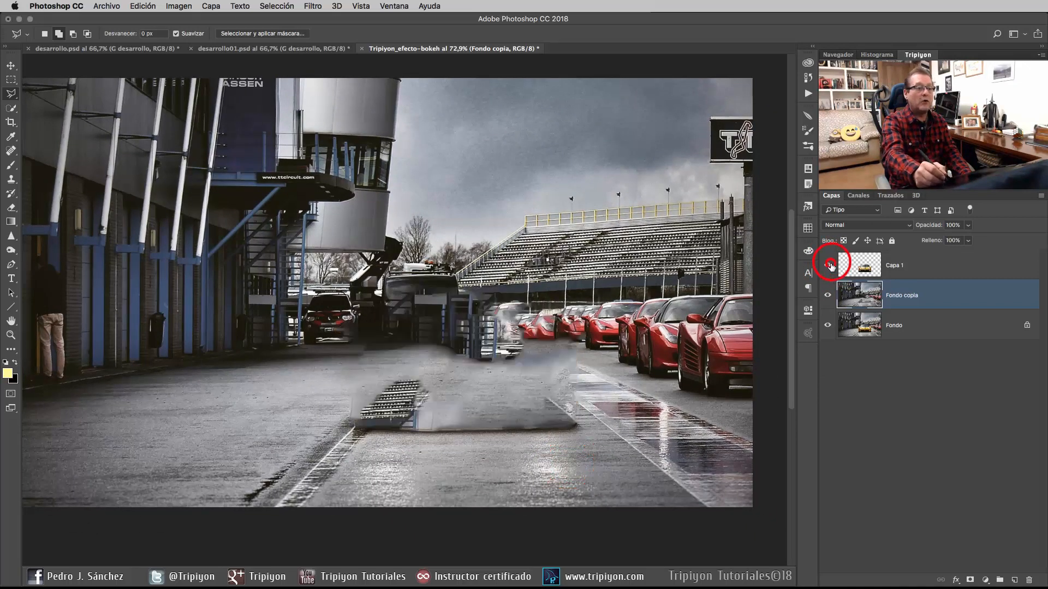
left_click(829, 265)
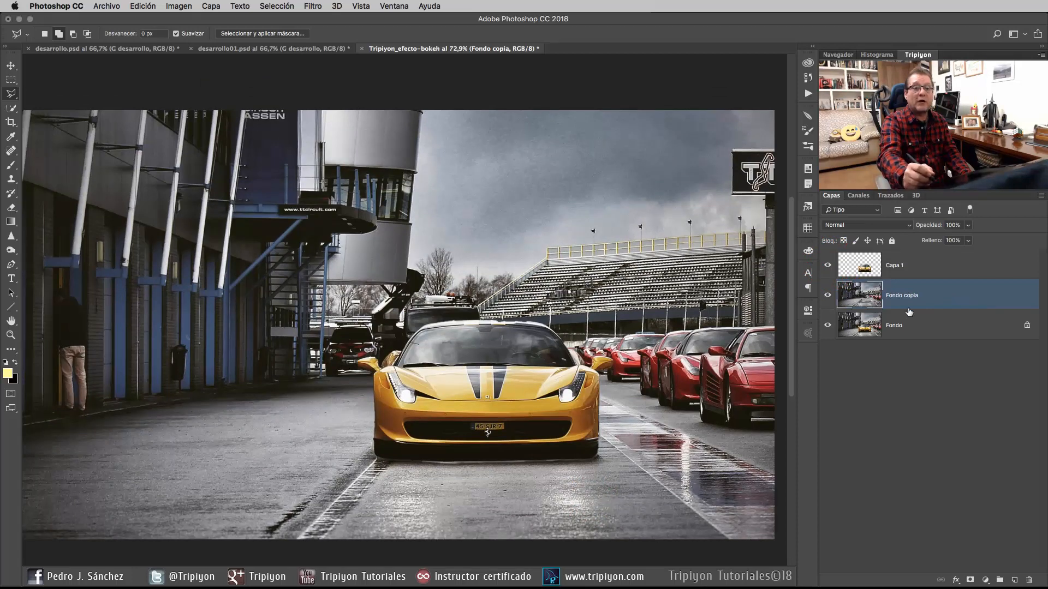
- Convert Fondo copia to a smart object and start the Field Blur (Desenfoque de campo) filter on it
right_click(959, 301)
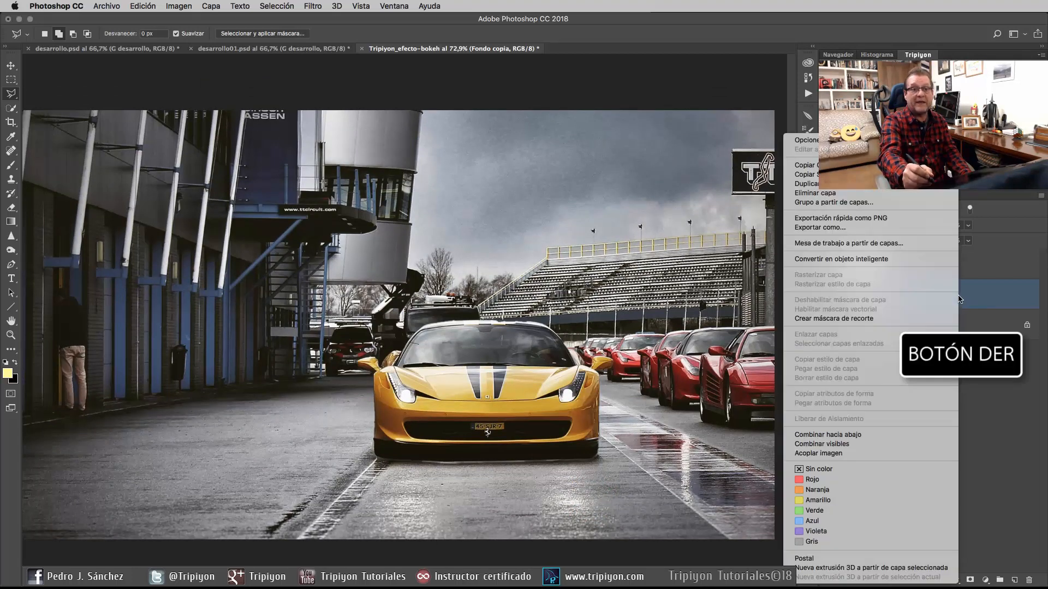
left_click(870, 257)
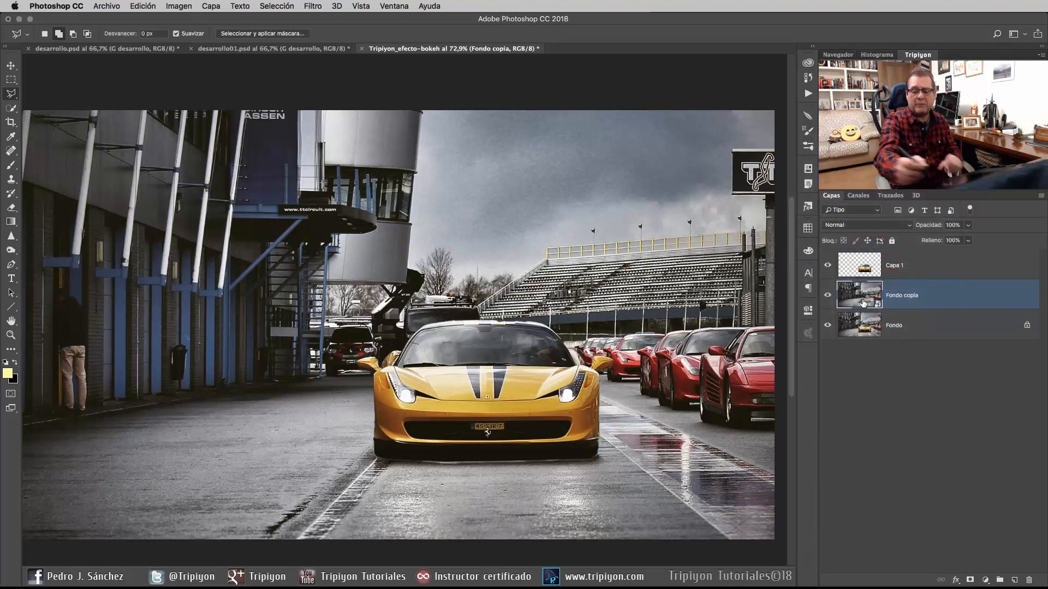
left_click(313, 6)
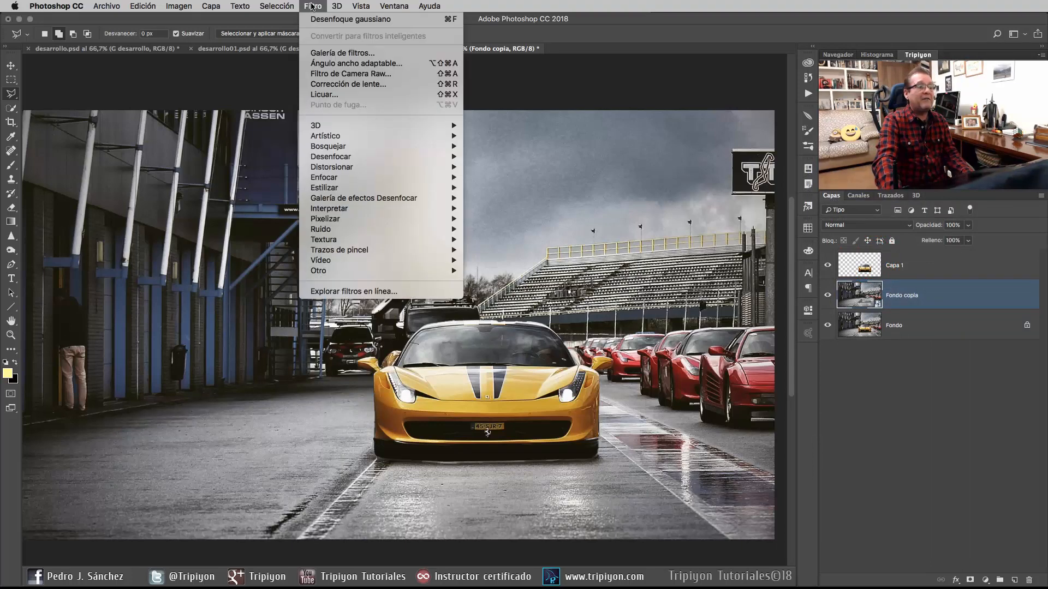
mouse_move(405, 198)
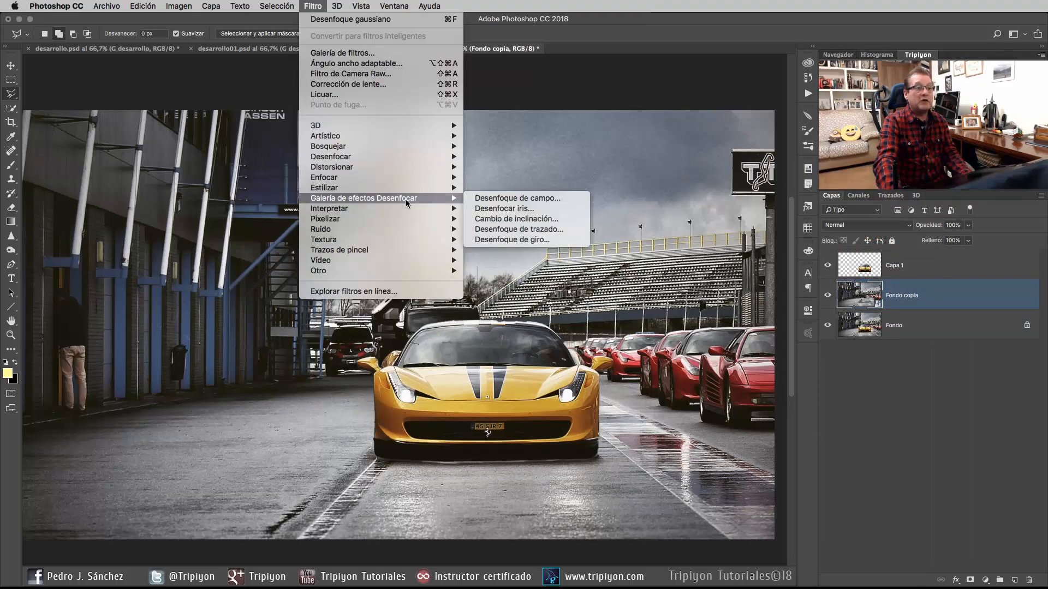
left_click(513, 199)
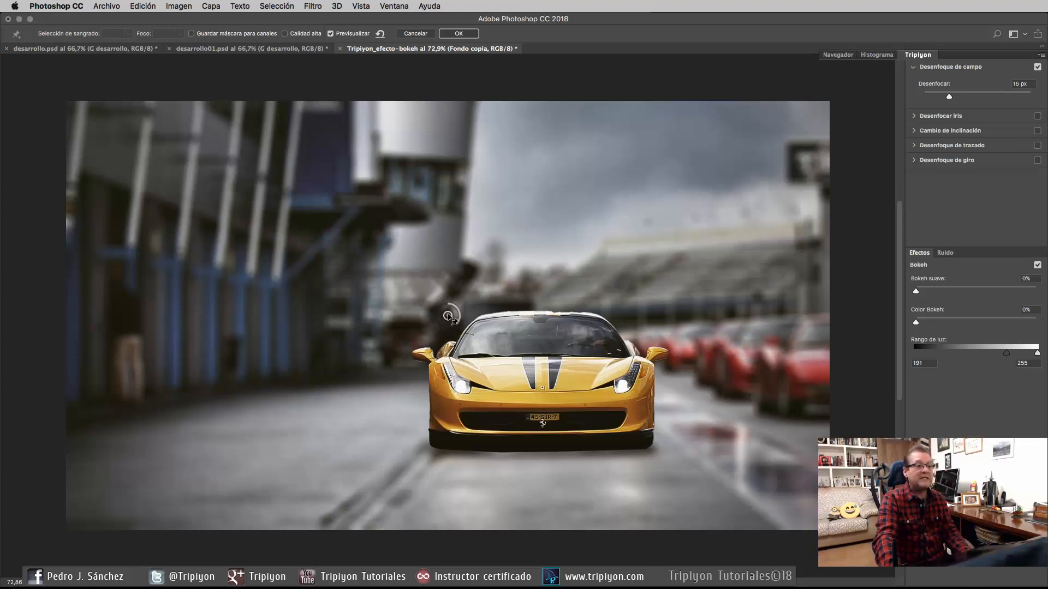
- Move the first blur pin above the car and add a second pin with 0 px blur just below its front wheel
left_click_drag(448, 315, 449, 268)
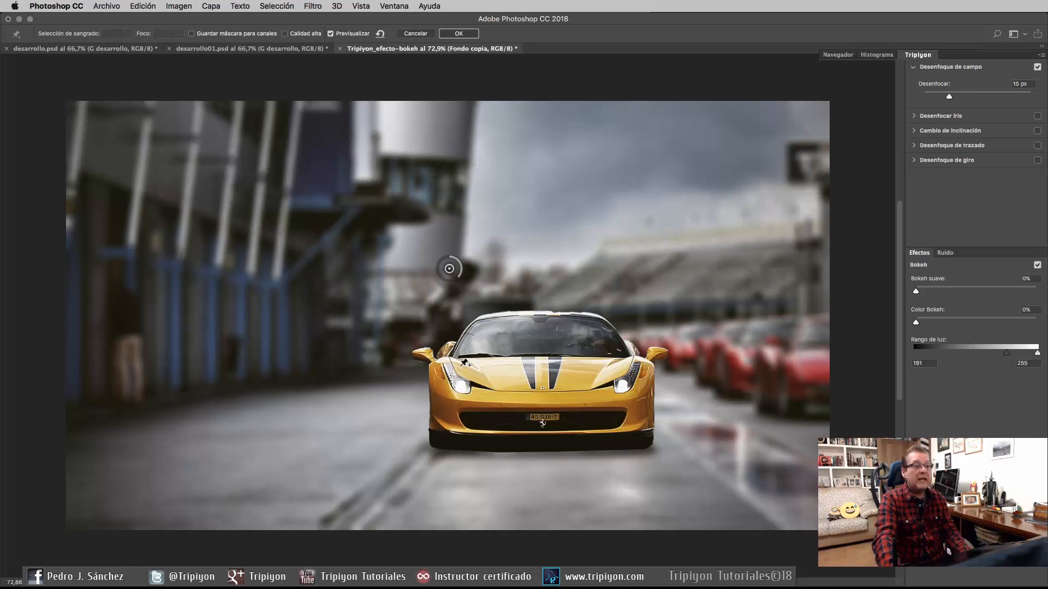
left_click(442, 440)
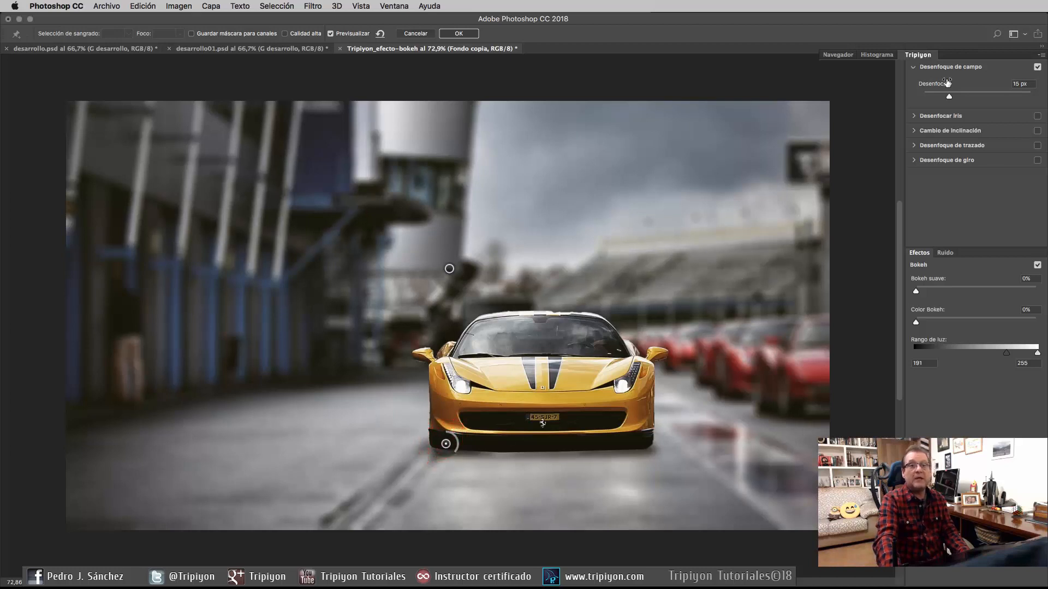
left_click_drag(950, 101, 924, 97)
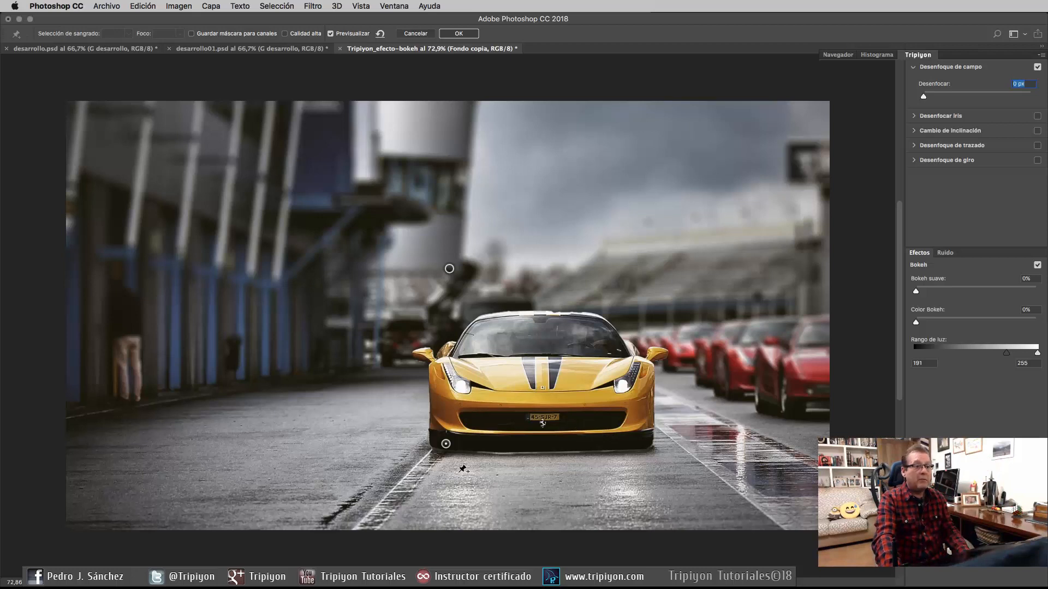
left_click_drag(446, 444, 446, 467)
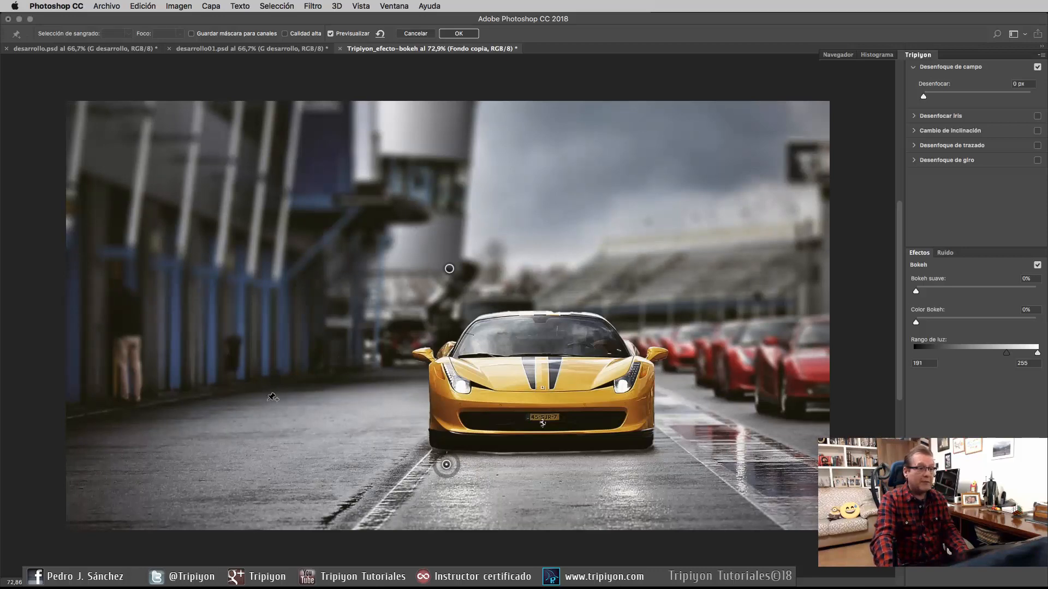
- Set the upper pin's blur to 38 px and the light bokeh (Bokeh suave) to 53%
left_click(449, 269)
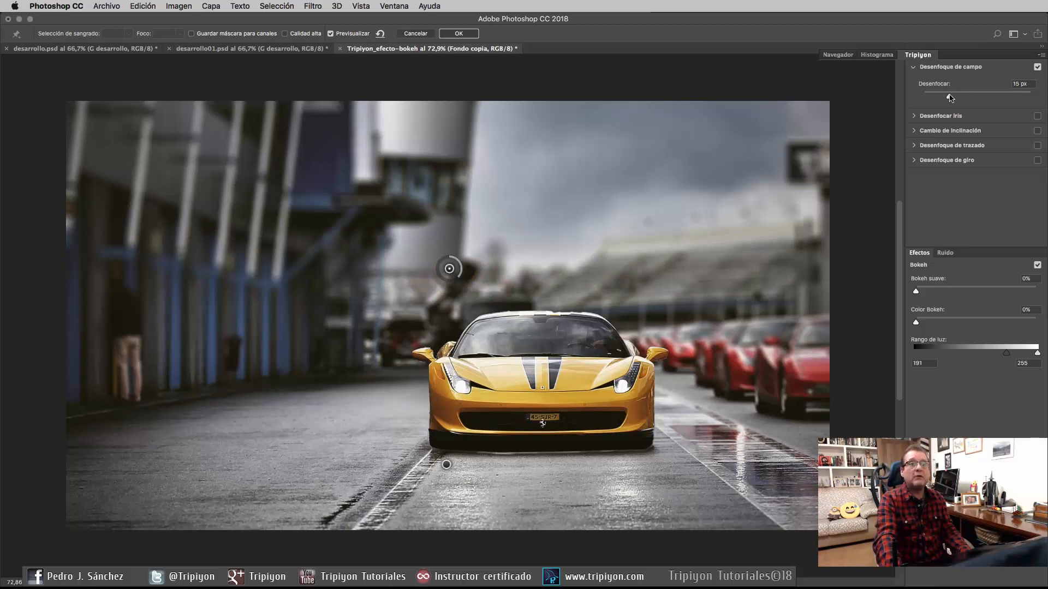
left_click_drag(951, 98, 968, 99)
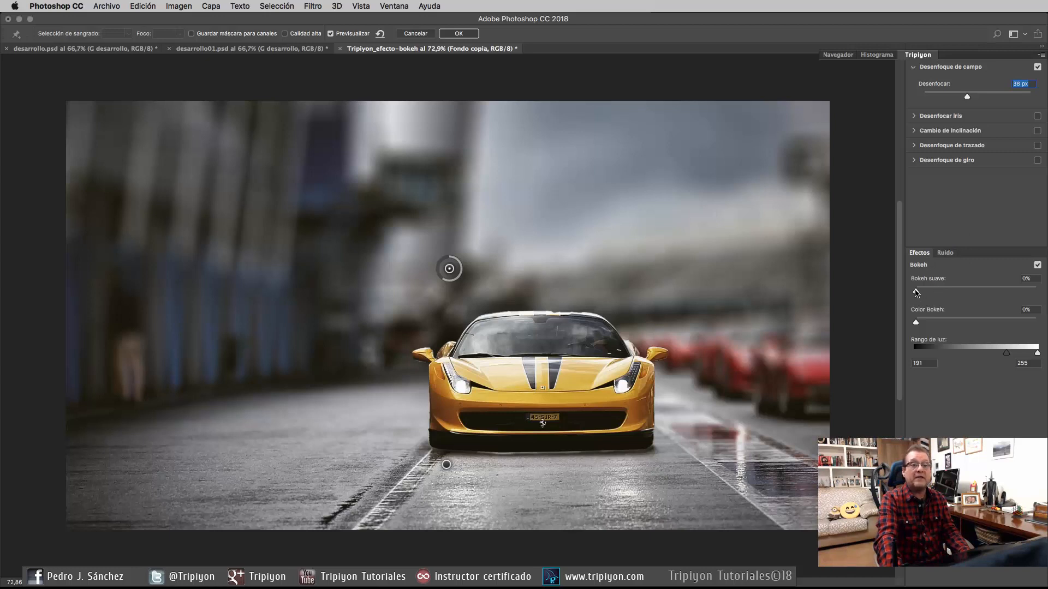
left_click_drag(916, 293, 980, 293)
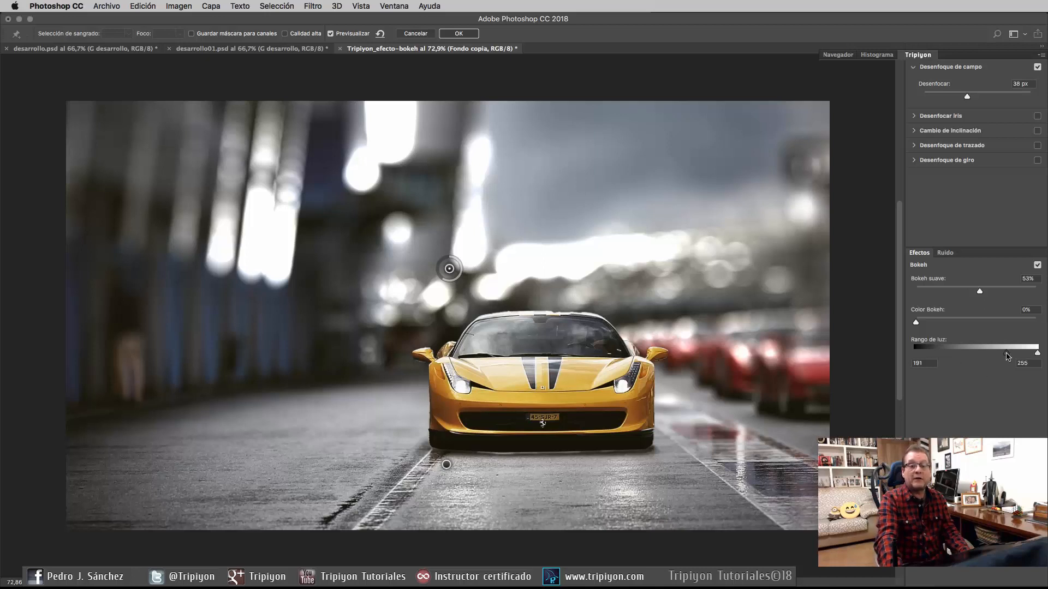
- Set the lower limit of the light range (Rango de luz) to 211 and the light bokeh to 57%
left_click_drag(1008, 357, 1016, 358)
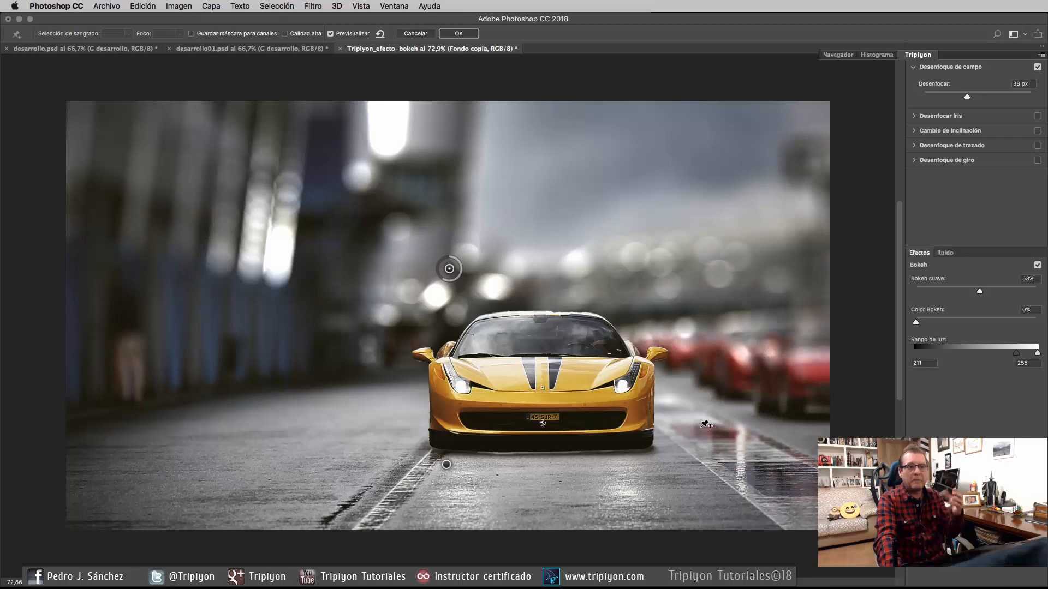
left_click_drag(980, 291, 979, 289)
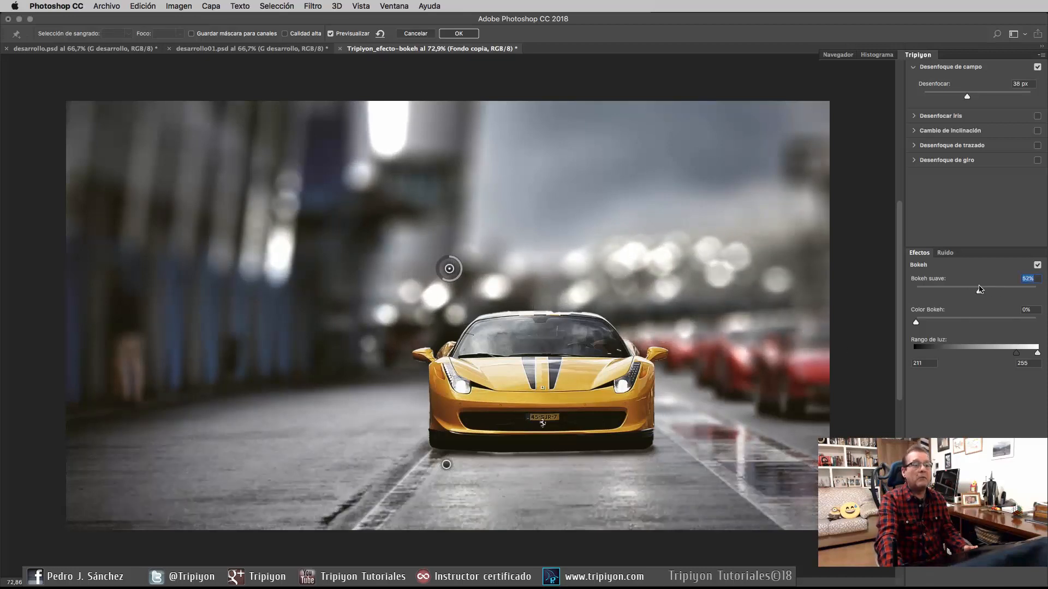
left_click_drag(979, 289, 985, 293)
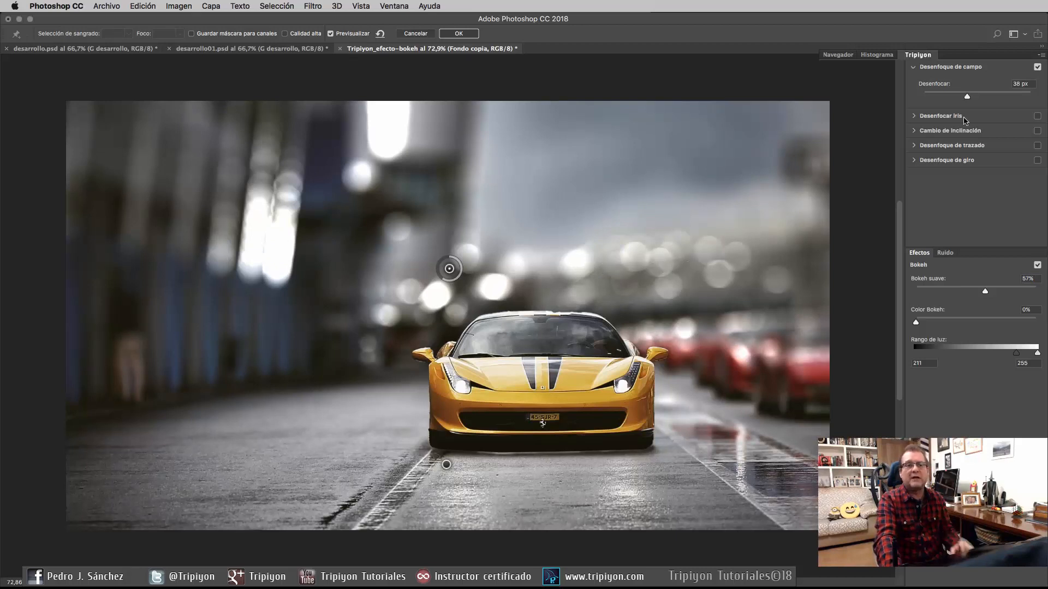
- Apply the blur with the upper pin at 66 px, Color Bokeh at 38% and the light range's lower limit at 208
left_click_drag(967, 100, 973, 98)
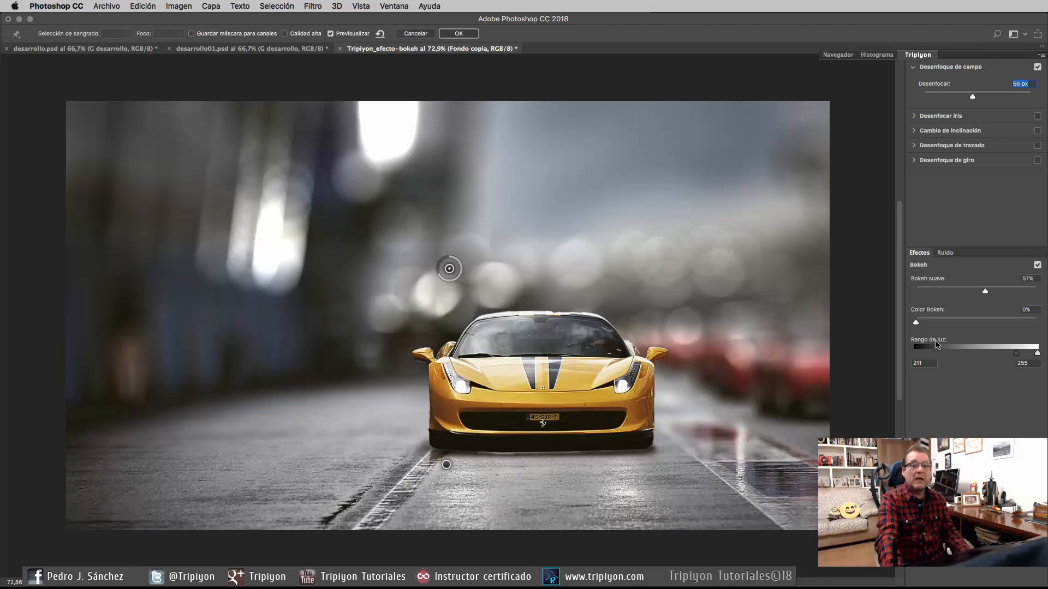
left_click_drag(915, 323, 952, 325)
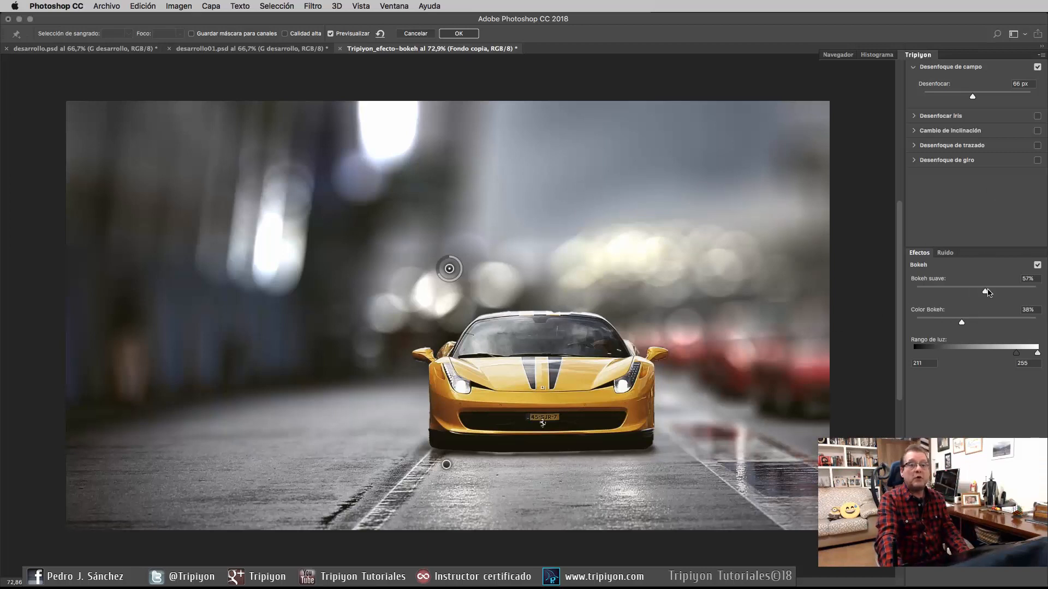
left_click_drag(1017, 358, 1015, 358)
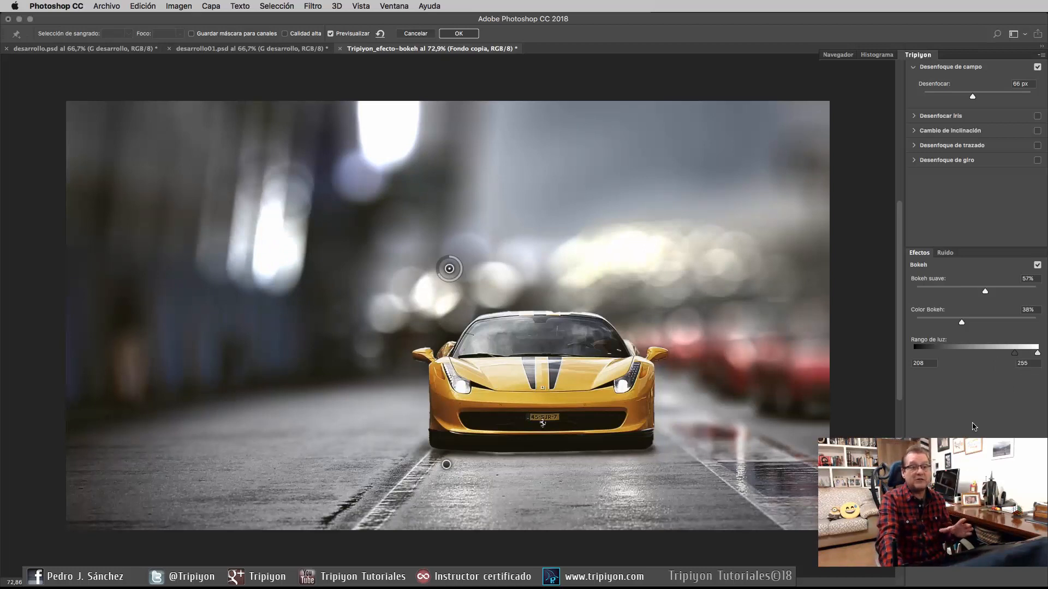
left_click(462, 34)
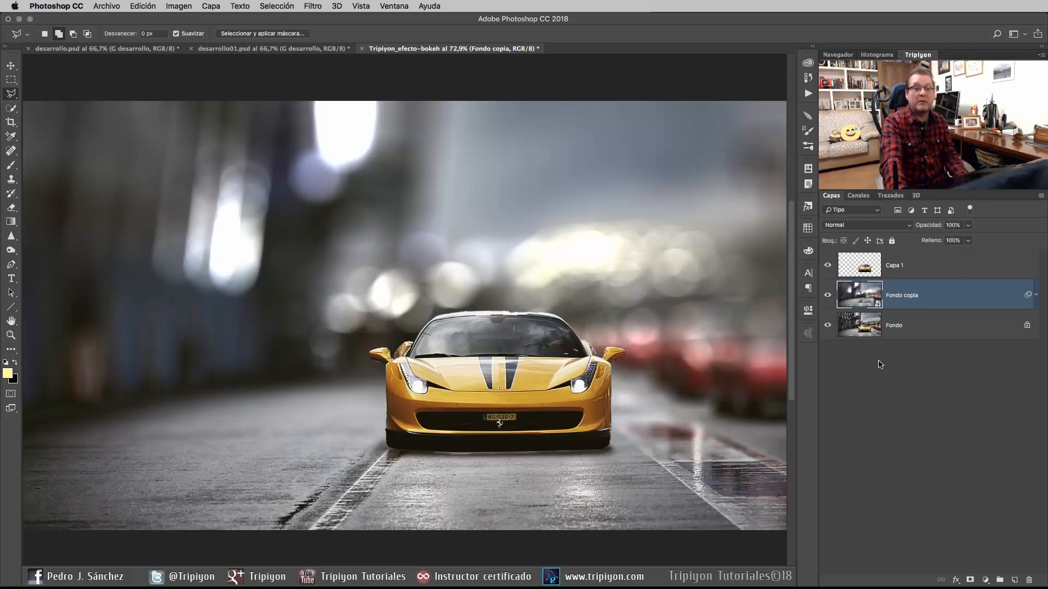
- Open the contents of the Fondo copia smart object and outline the grandstand with the Polygonal Lasso
double_click(865, 298)
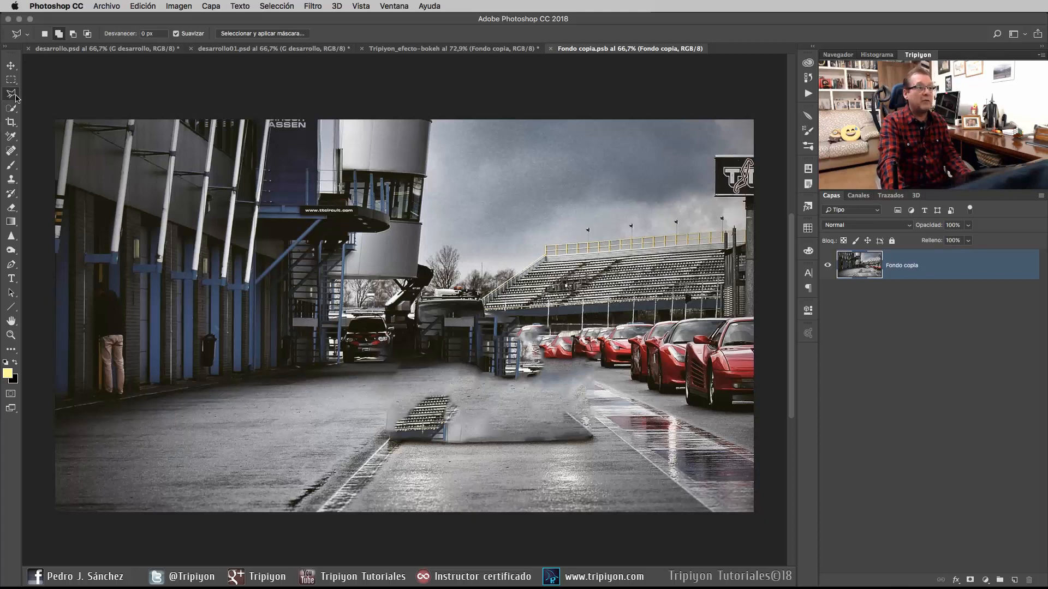
key("l")
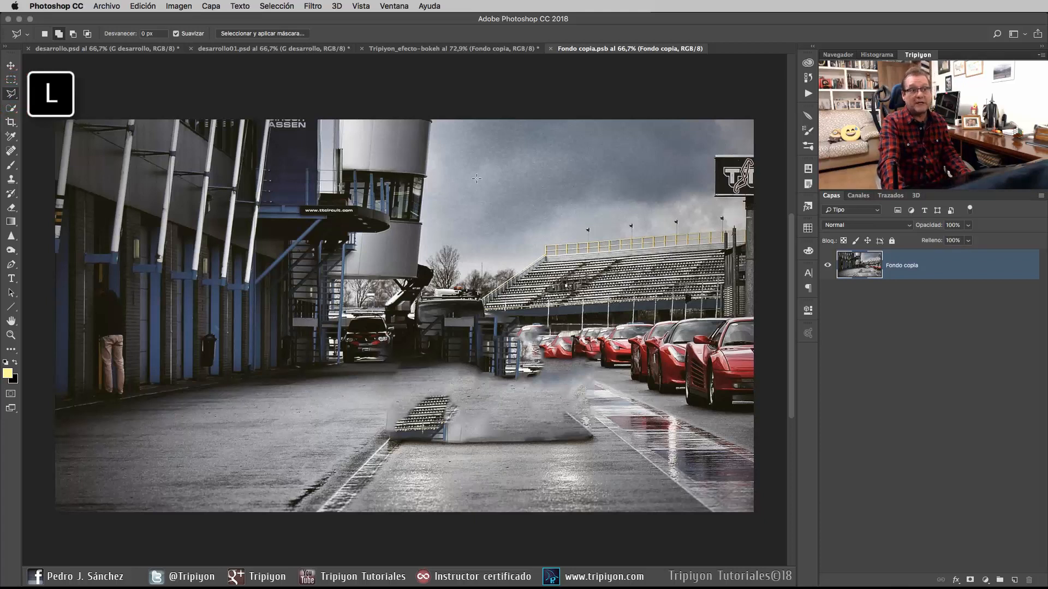
left_click(552, 241)
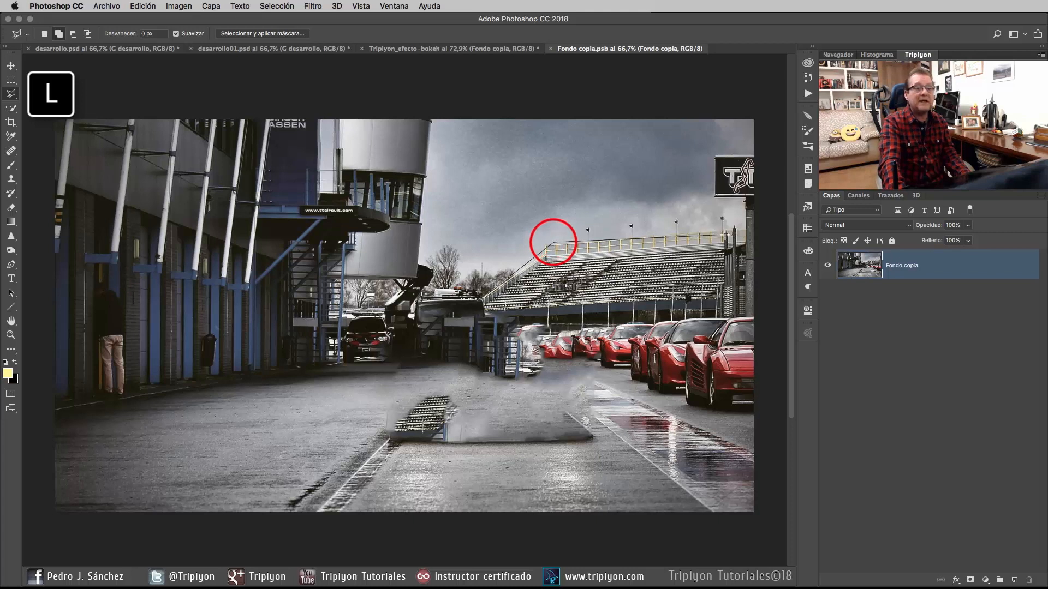
left_click(739, 232)
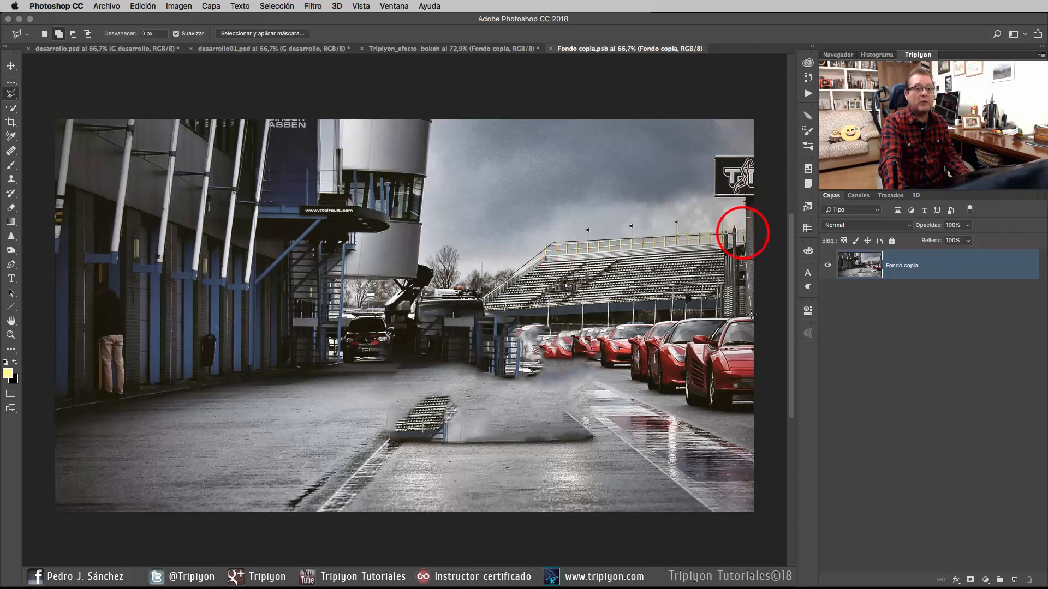
left_click(752, 315)
left_click(479, 302)
double_click(478, 301)
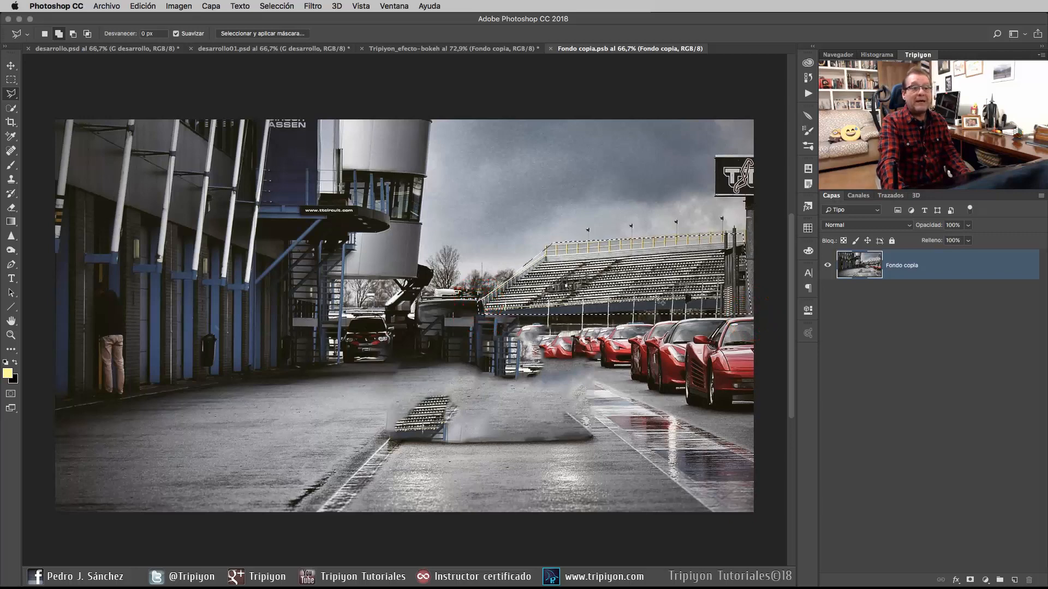
- Copy the selected grandstand to its own layer and move the copy up and left into the sky above the original
key("ctrl+j")
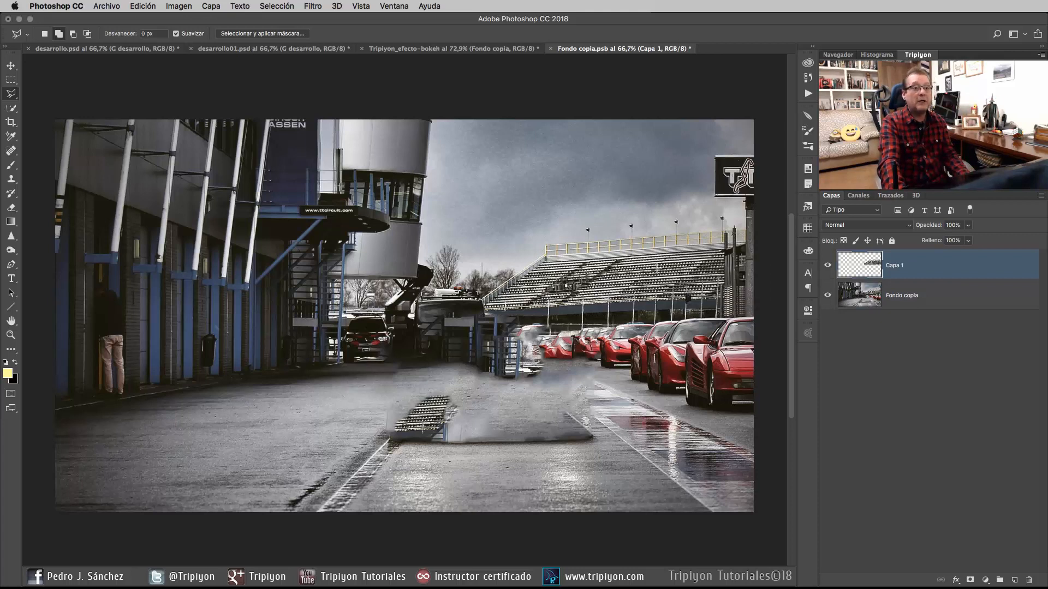
key("ctrl")
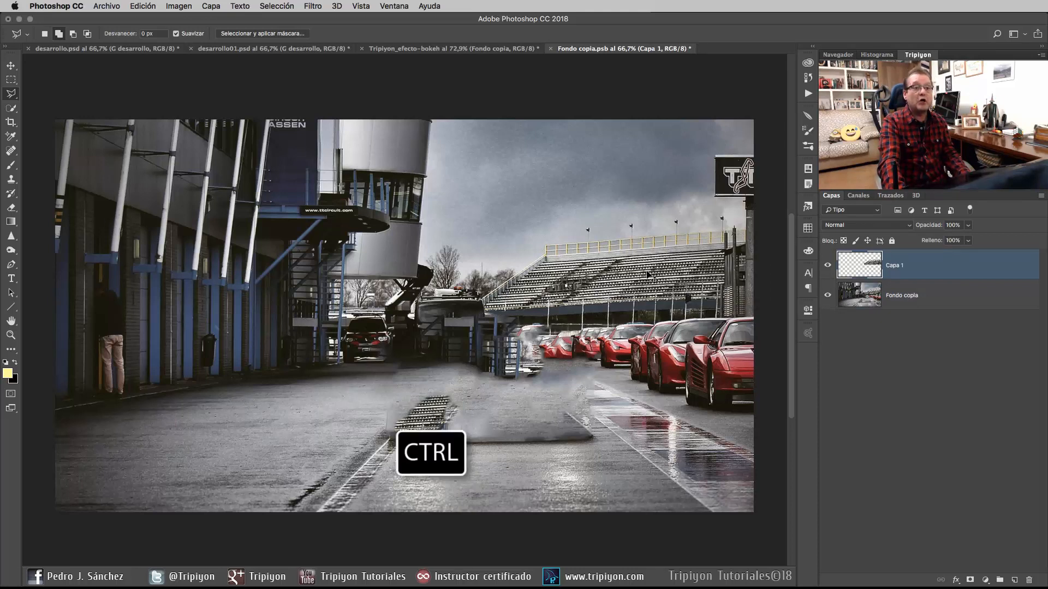
left_click_drag(648, 290, 599, 211)
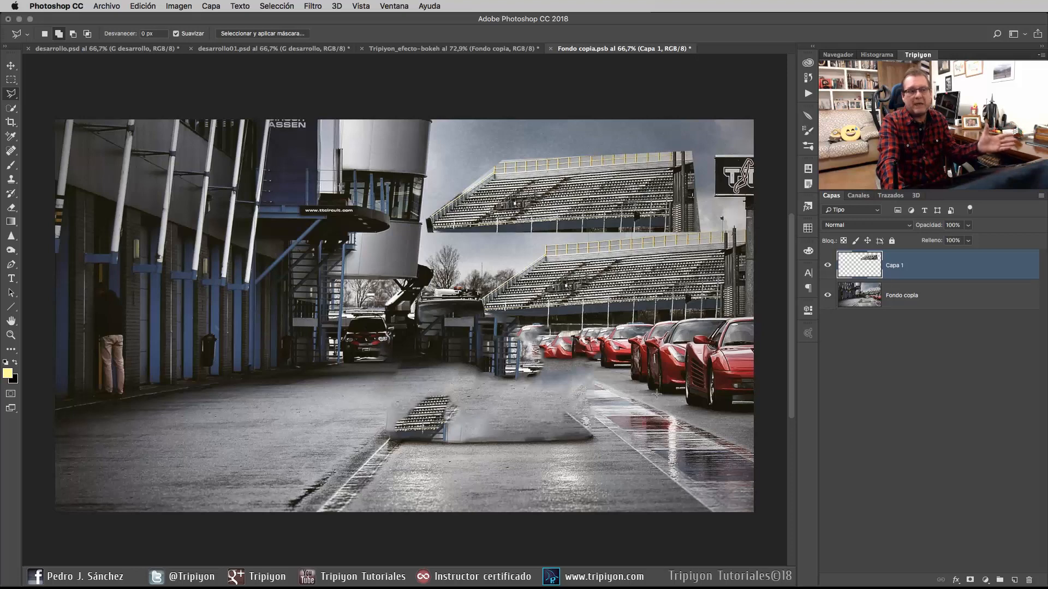
- Save the smart object contents, check the updated blur in the Tripiyon_efecto-bokeh document and return to Fondo copia.psb
key("ctrl+s")
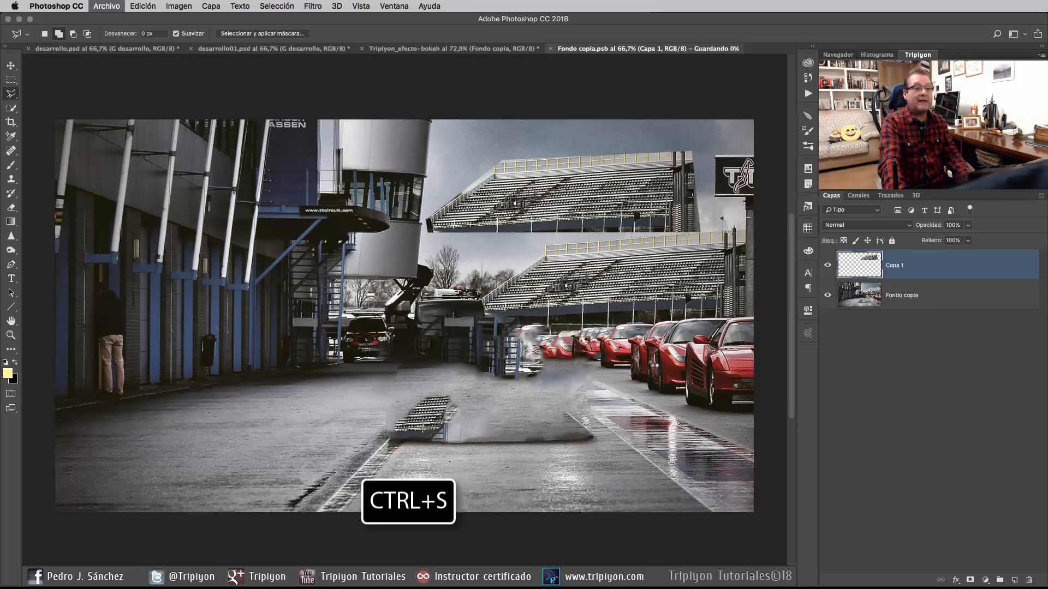
left_click(472, 49)
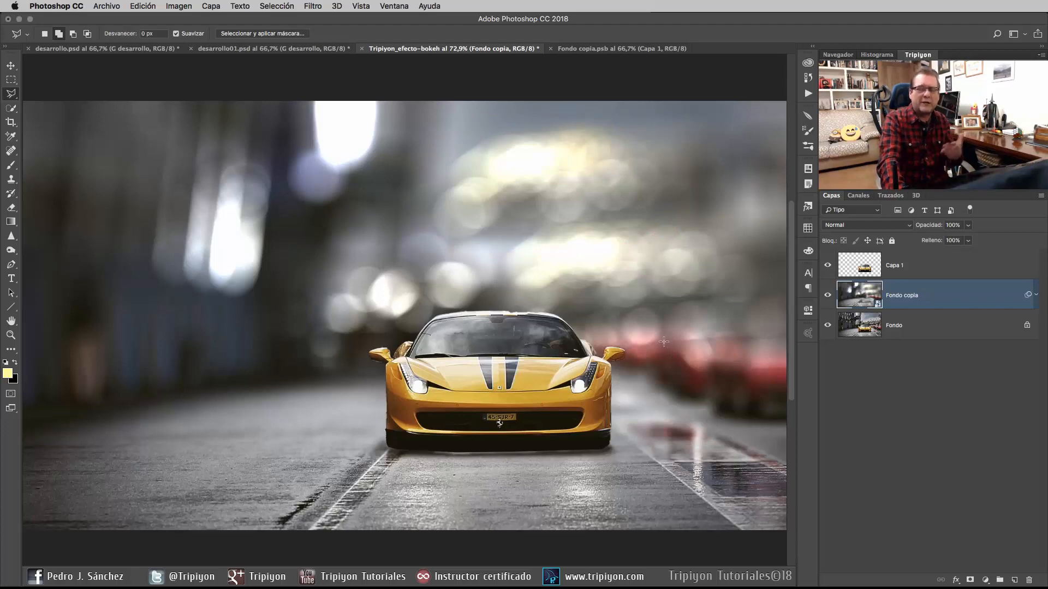
left_click(618, 49)
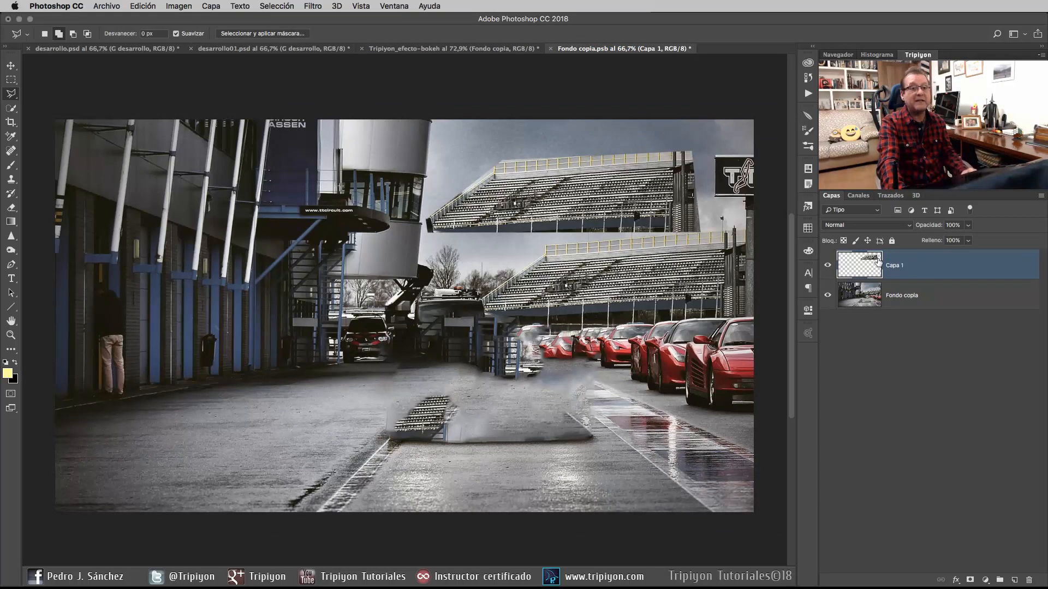
- Distort the grandstand copy with Free Transform, pulling its upper-right corner outward, upper-left corner up and left, and lower-left corner down
left_click(141, 7)
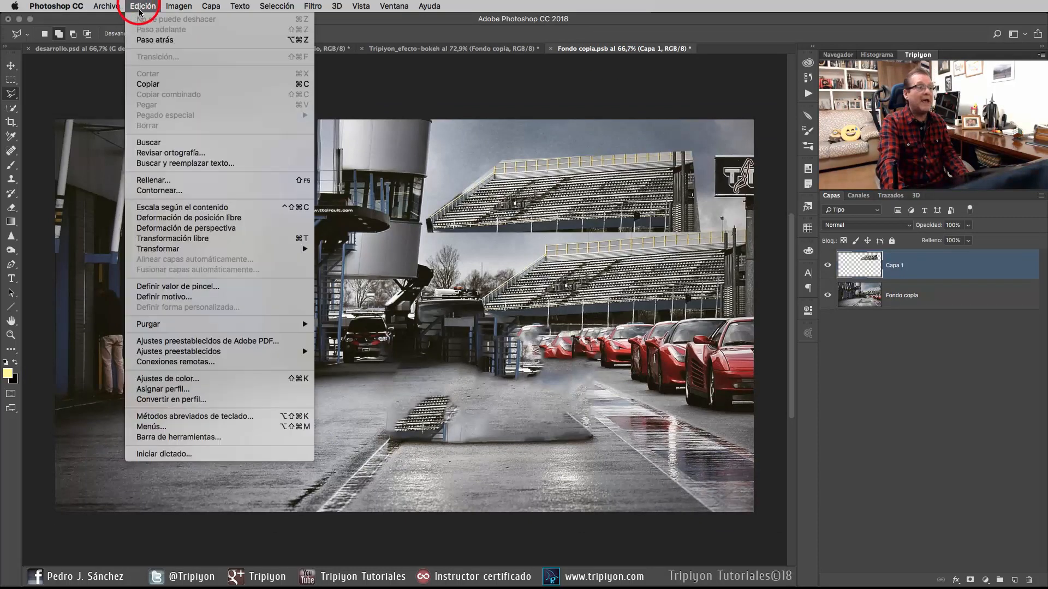
left_click(175, 239)
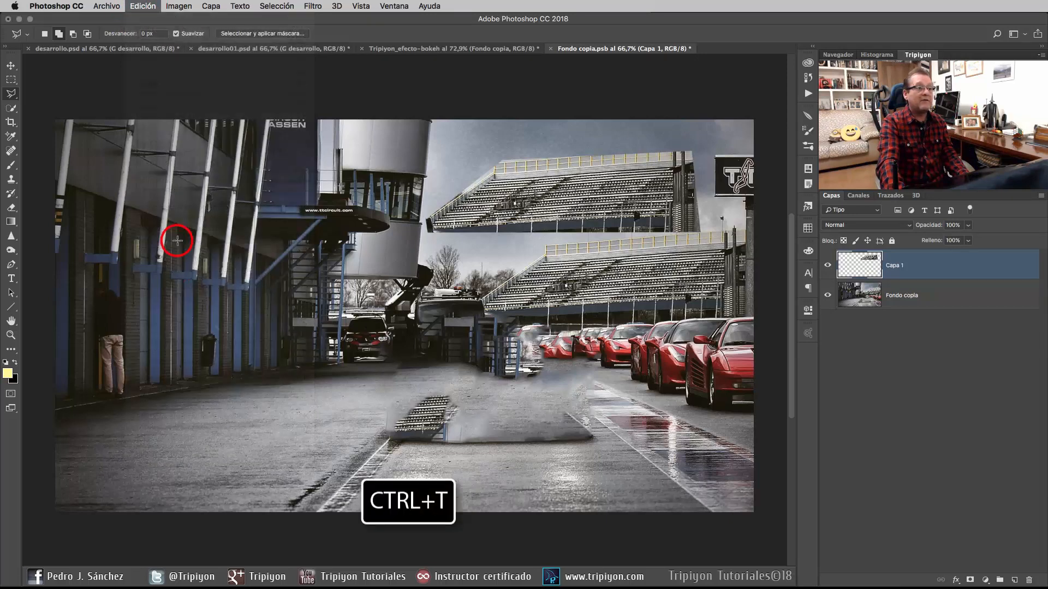
key("ctrl")
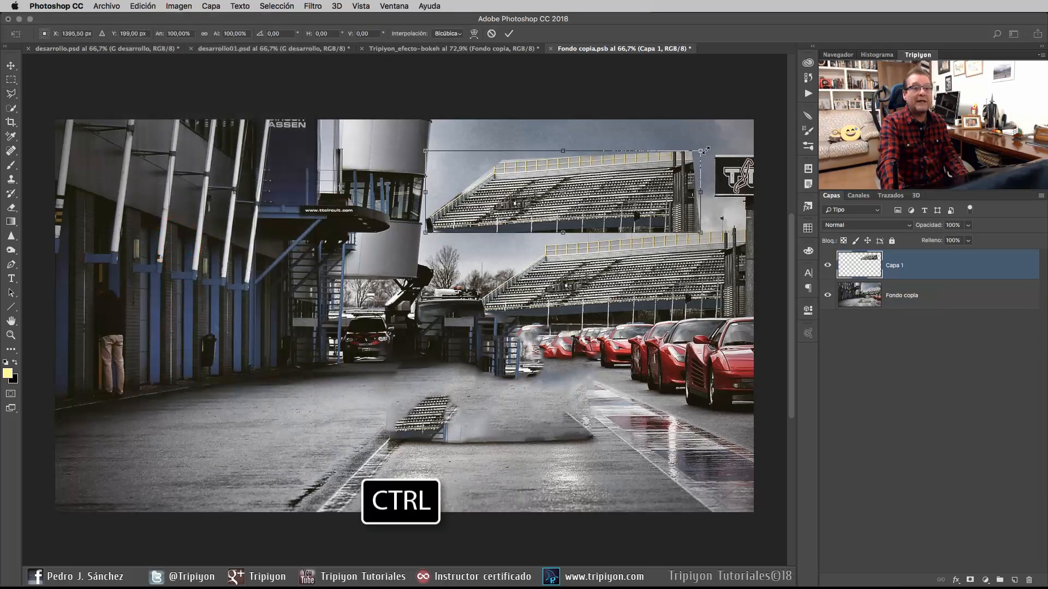
left_click_drag(702, 152, 719, 146, "ctrl")
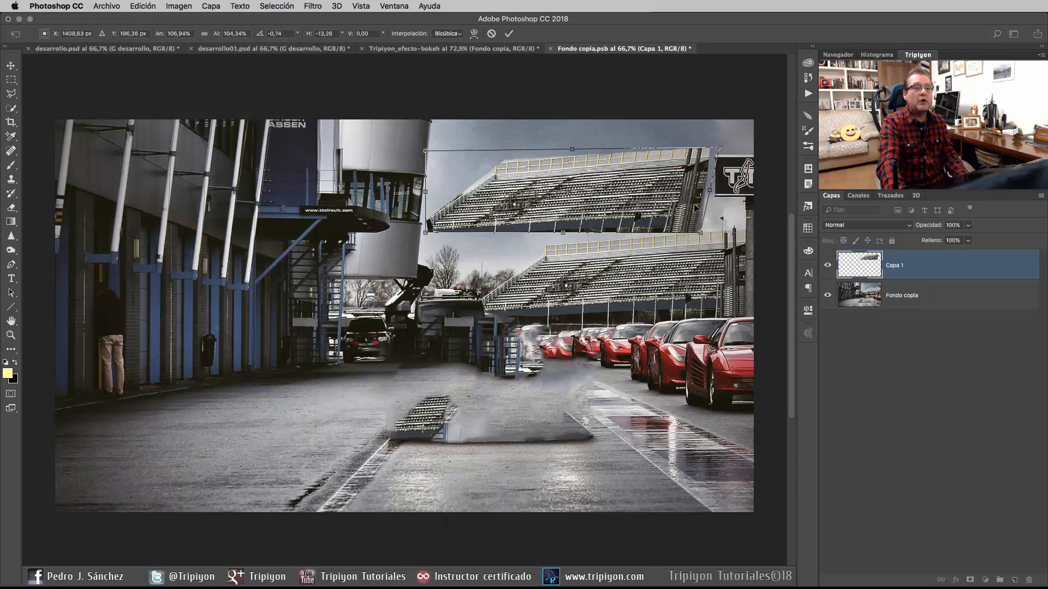
left_click_drag(426, 151, 398, 119, "ctrl")
left_click_drag(426, 229, 426, 252, "ctrl")
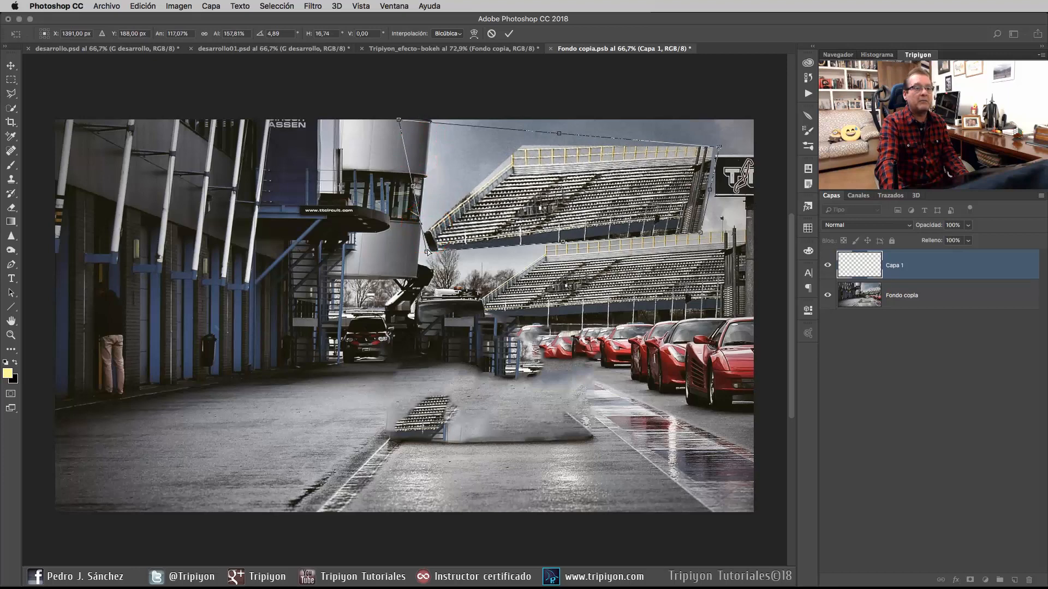
left_click(508, 33)
- Save the Fondo copia.psb smart object contents and switch to the Tripiyon_efecto-bokeh document
left_click(106, 5)
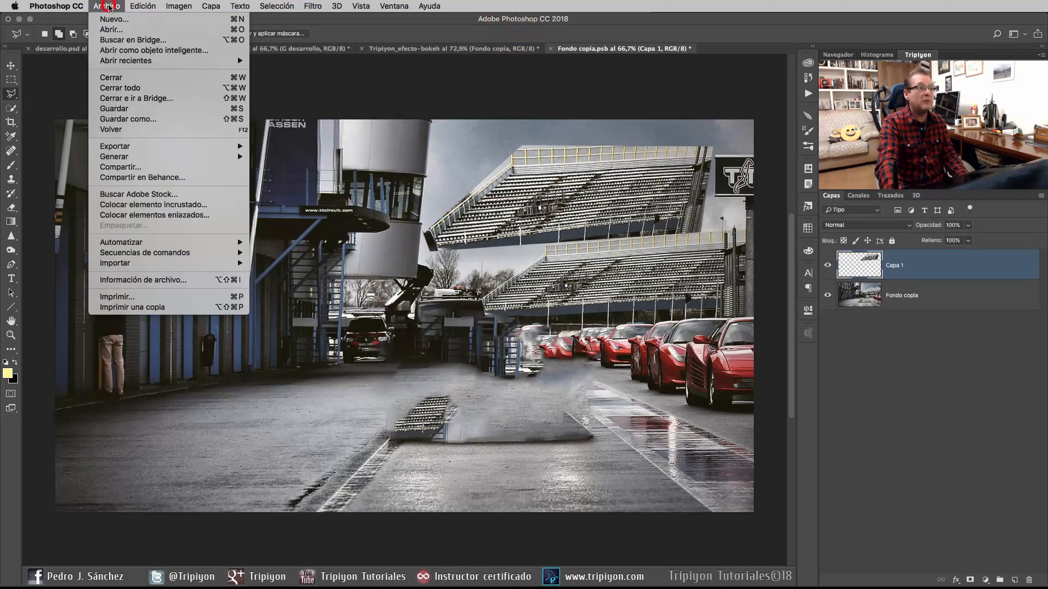
left_click(104, 110)
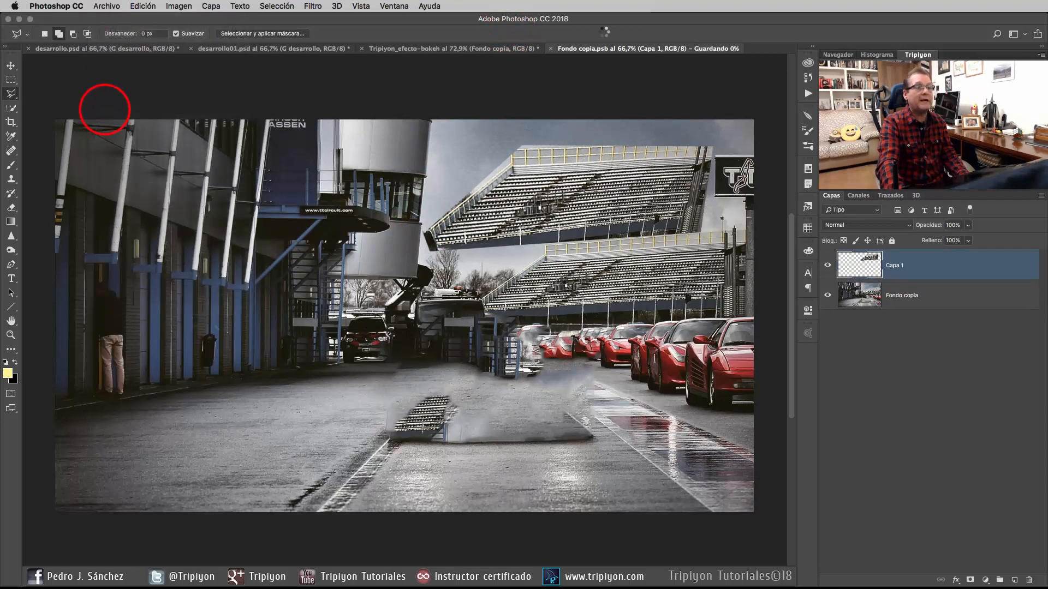
left_click(500, 49)
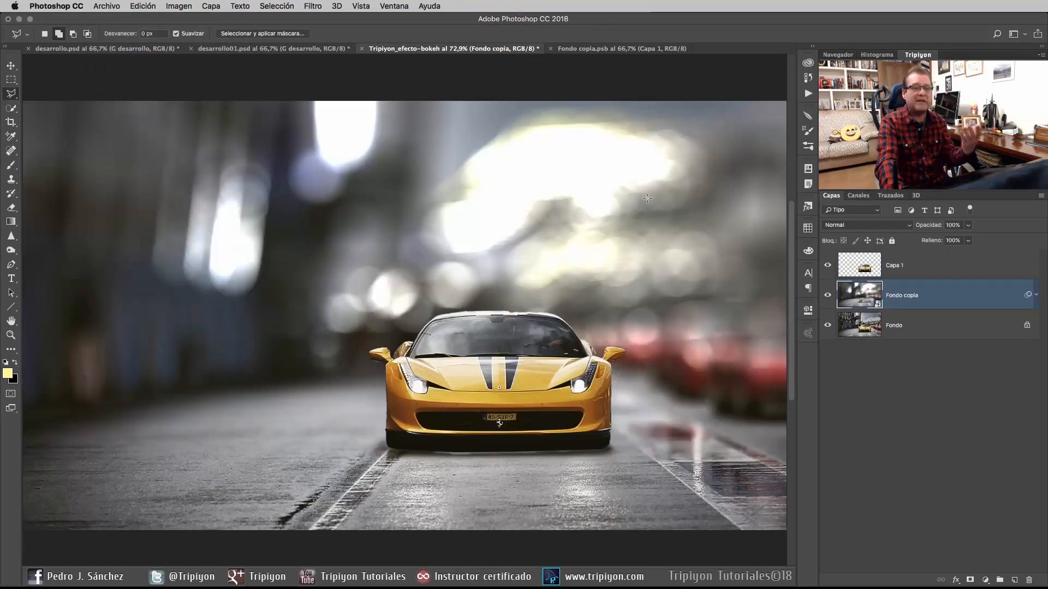
- Reopen the Blur Gallery smart filter on Fondo copia and apply it with the bokeh light range's lower limit at 222
left_click(1036, 295)
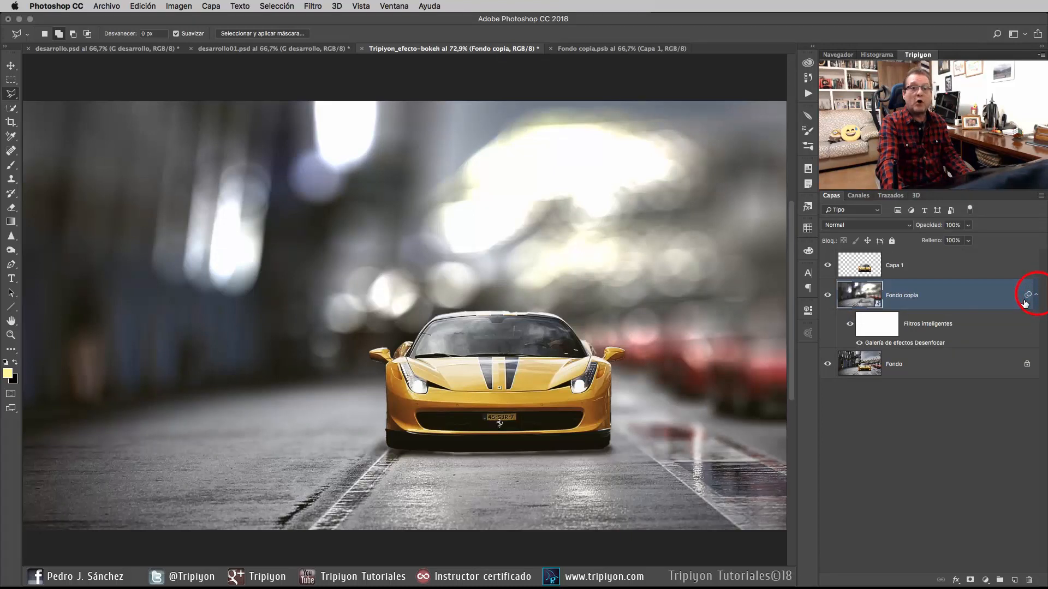
double_click(926, 344)
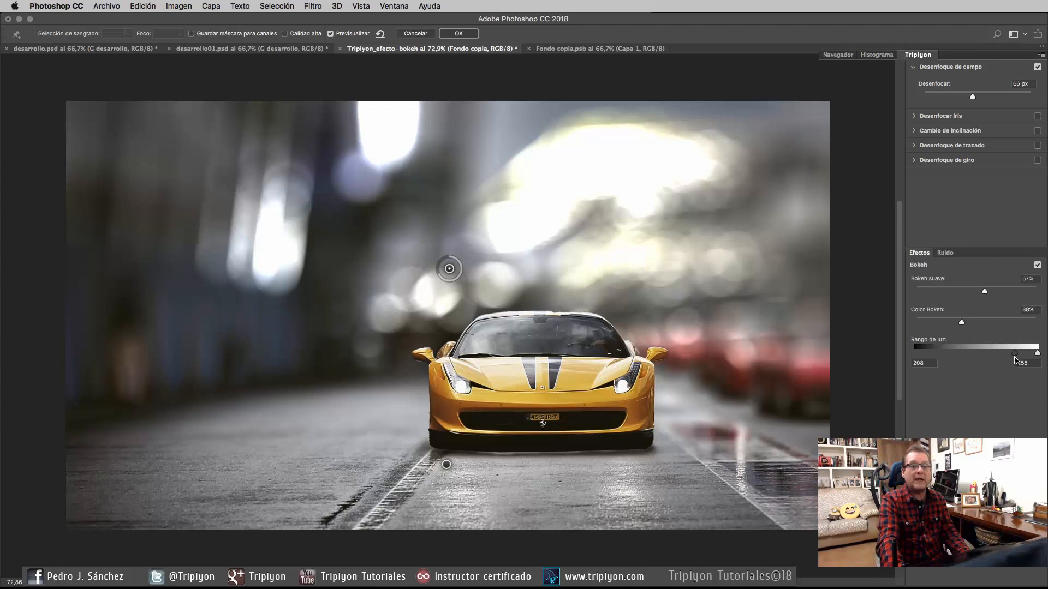
left_click_drag(1016, 358, 1019, 358)
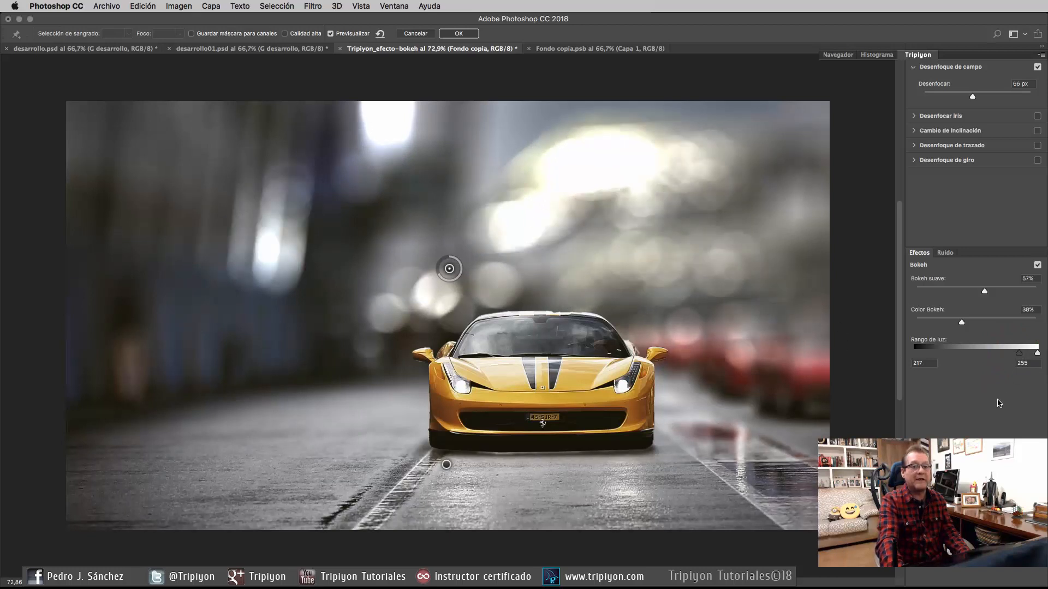
left_click_drag(1019, 357, 1022, 357)
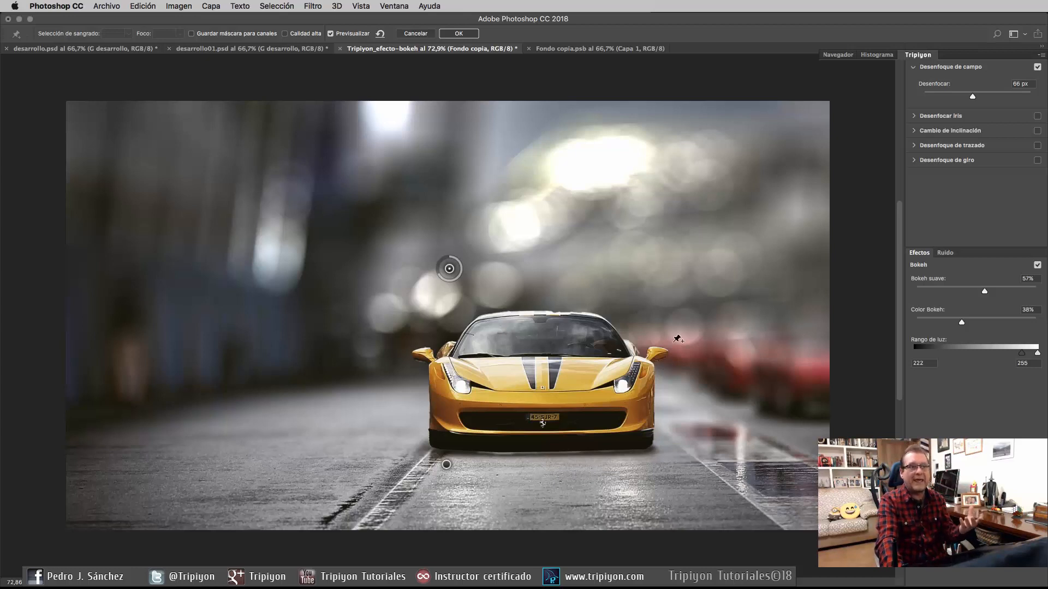
left_click(460, 34)
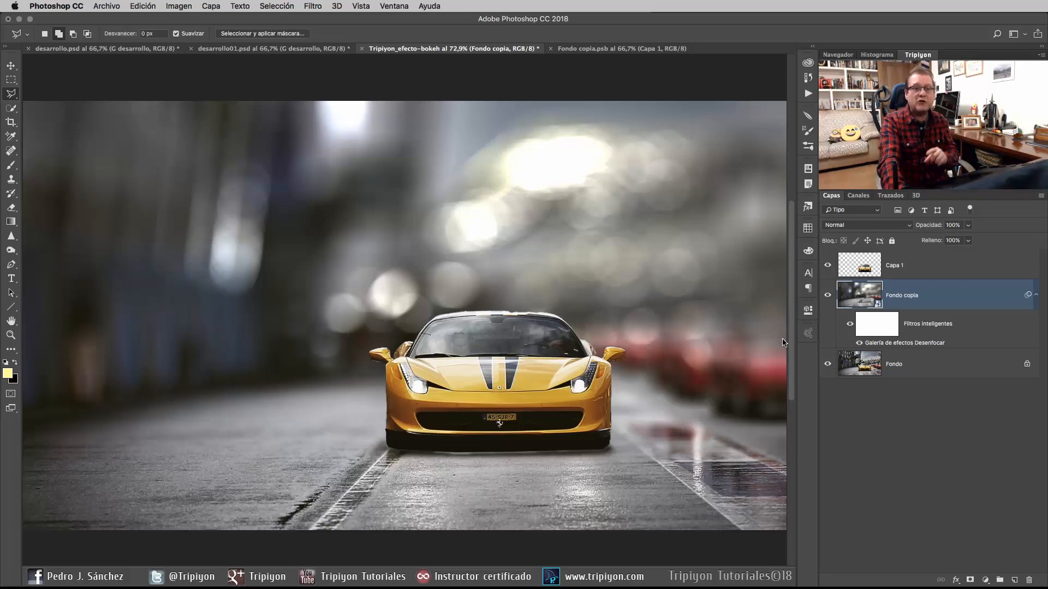
left_click(1036, 296)
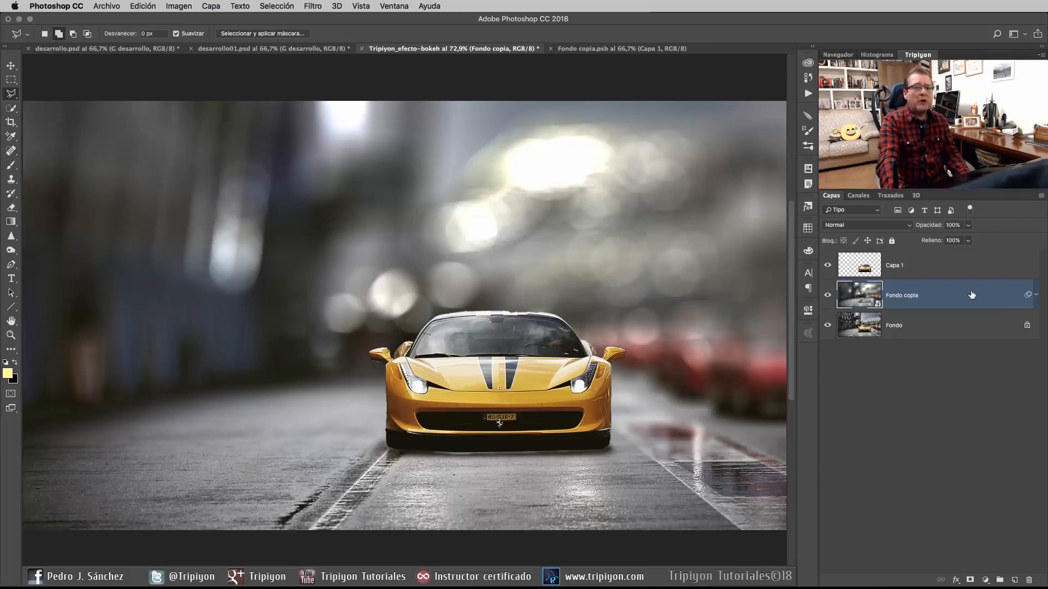
- Rename the yellow car's layer, Capa 1, as coche
left_click(940, 271)
double_click(897, 265)
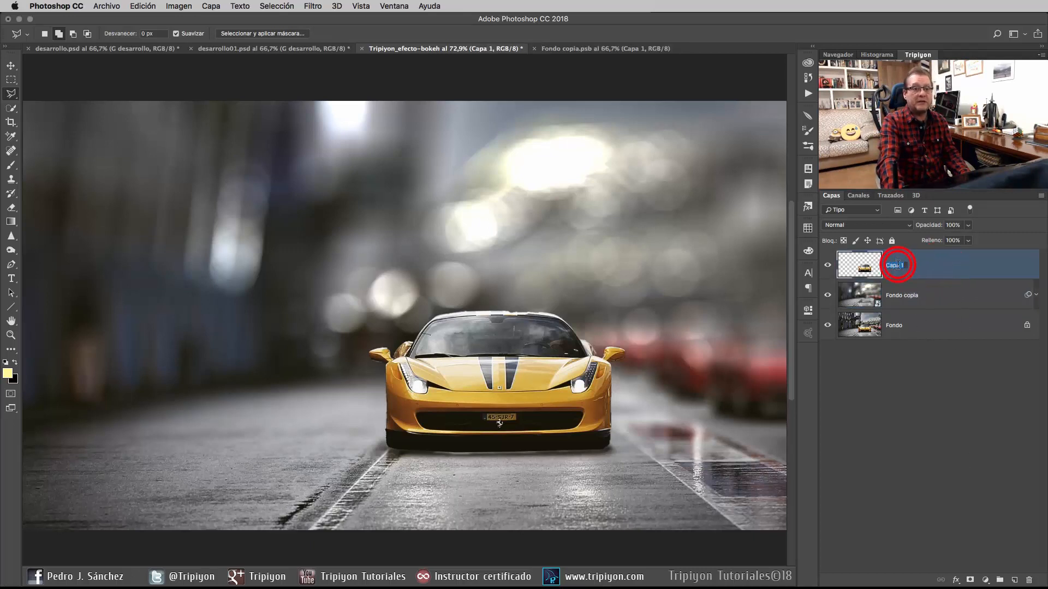
type("coche")
key("Return")
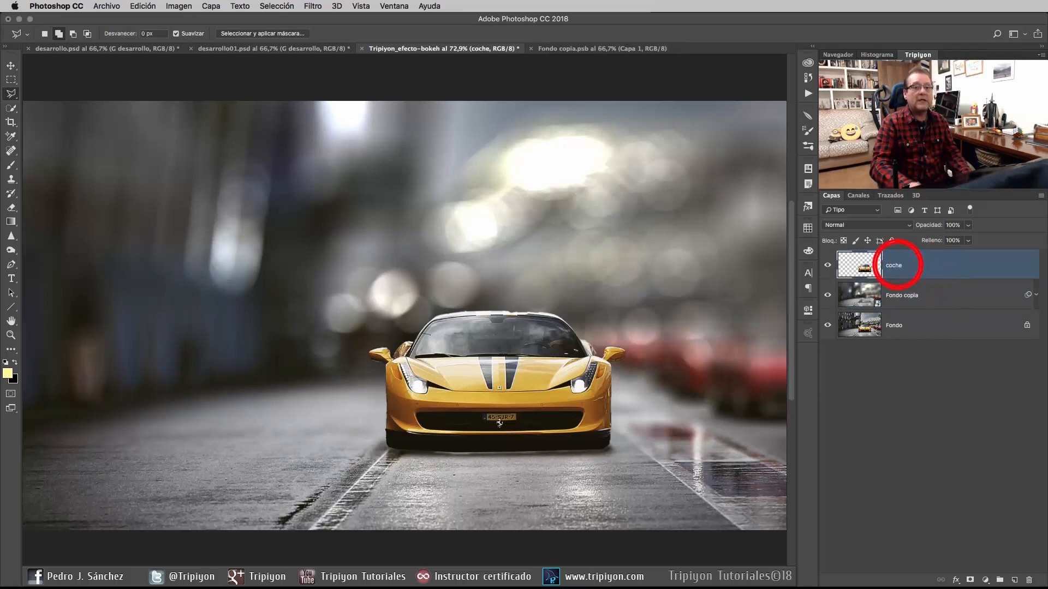
- Add an empty layer above coche and name it efecto bokeh
left_click(1015, 580)
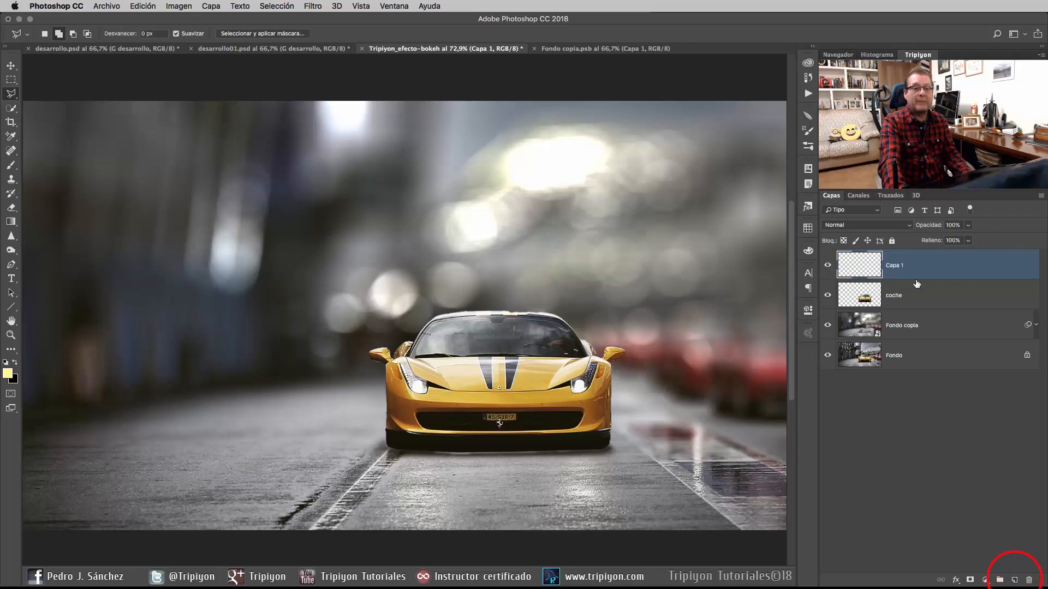
double_click(893, 265)
type("efecto bokeh")
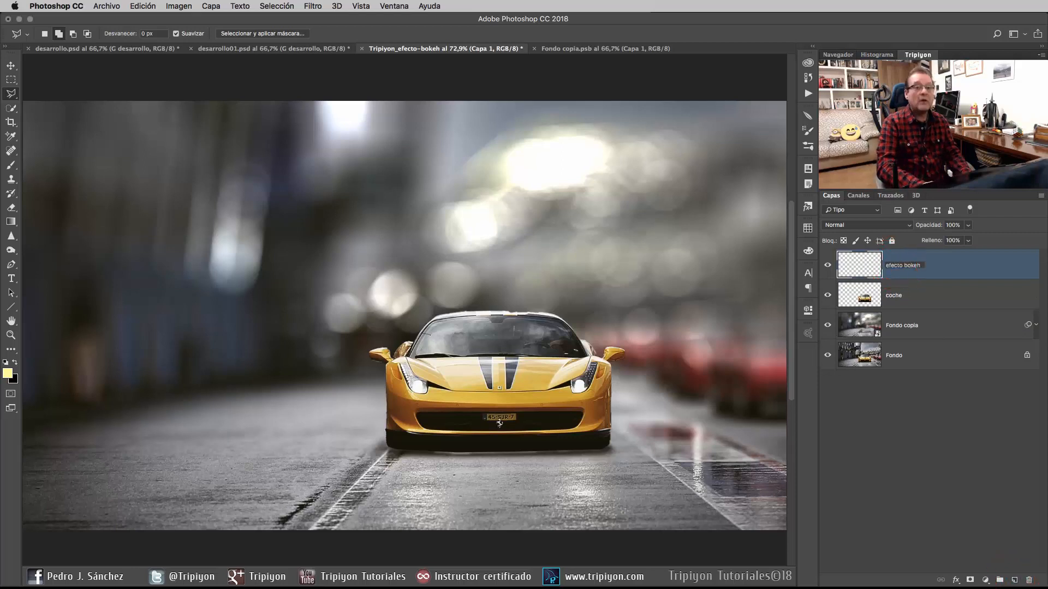
key("Return")
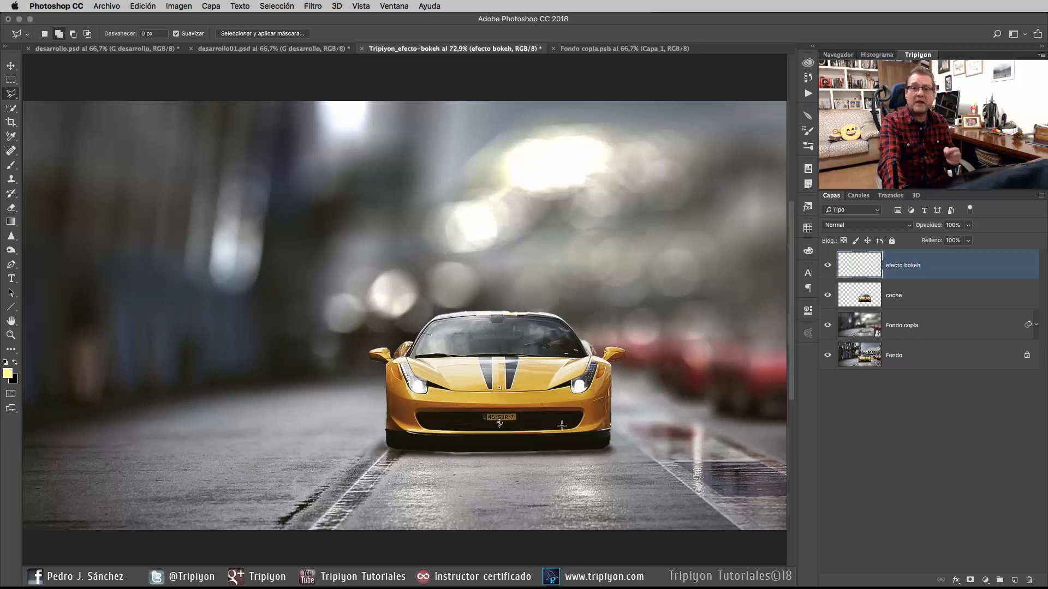
- Activate the Brush tool and choose the hard round 29 px preset with 100% hardness and 10% opacity
left_click(12, 166)
right_click(473, 202)
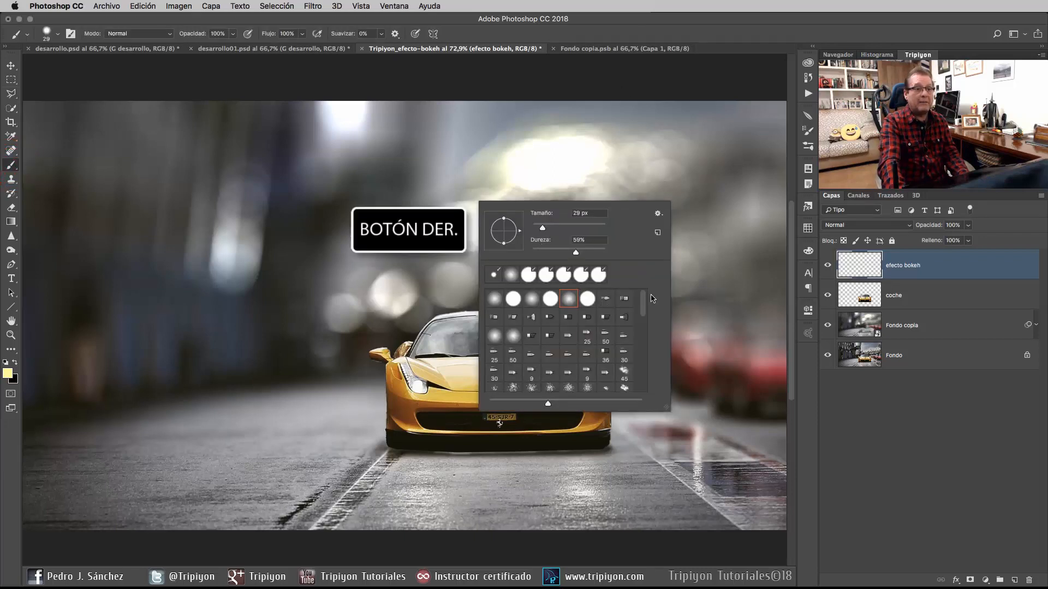
left_click_drag(644, 304, 644, 334)
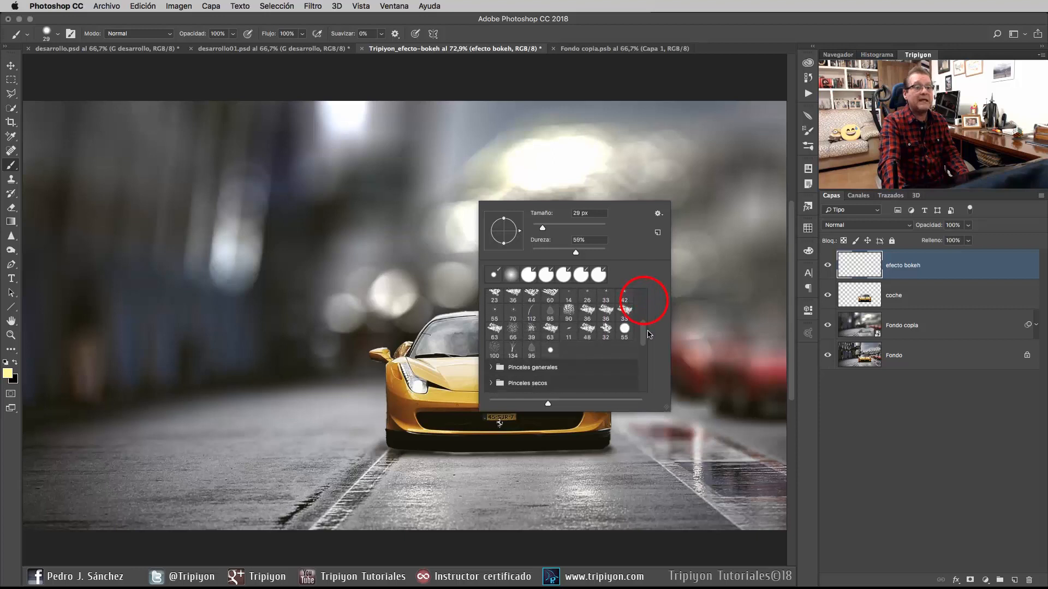
left_click(551, 352)
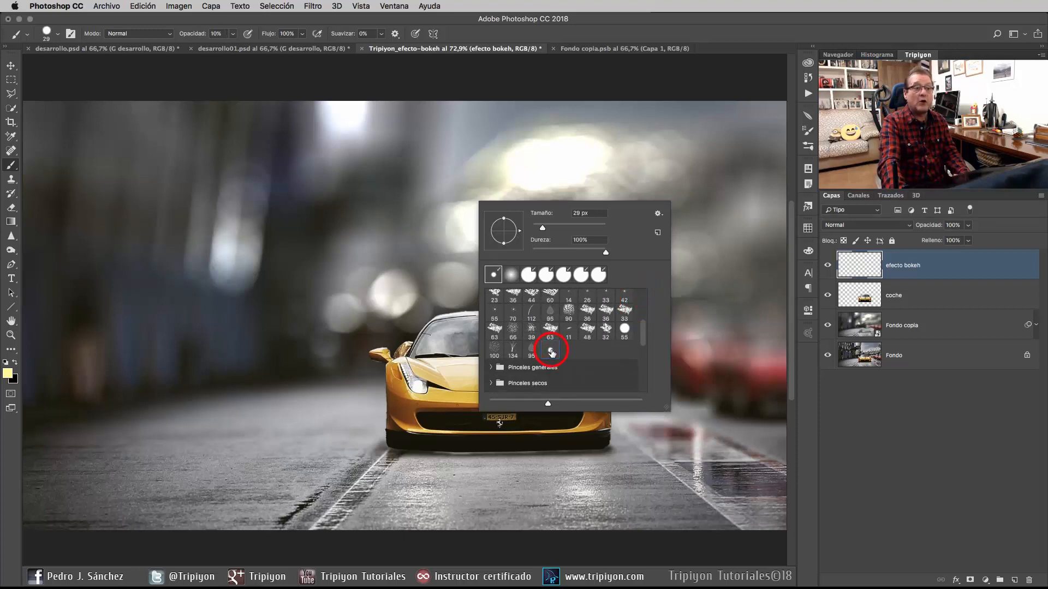
left_click(637, 22)
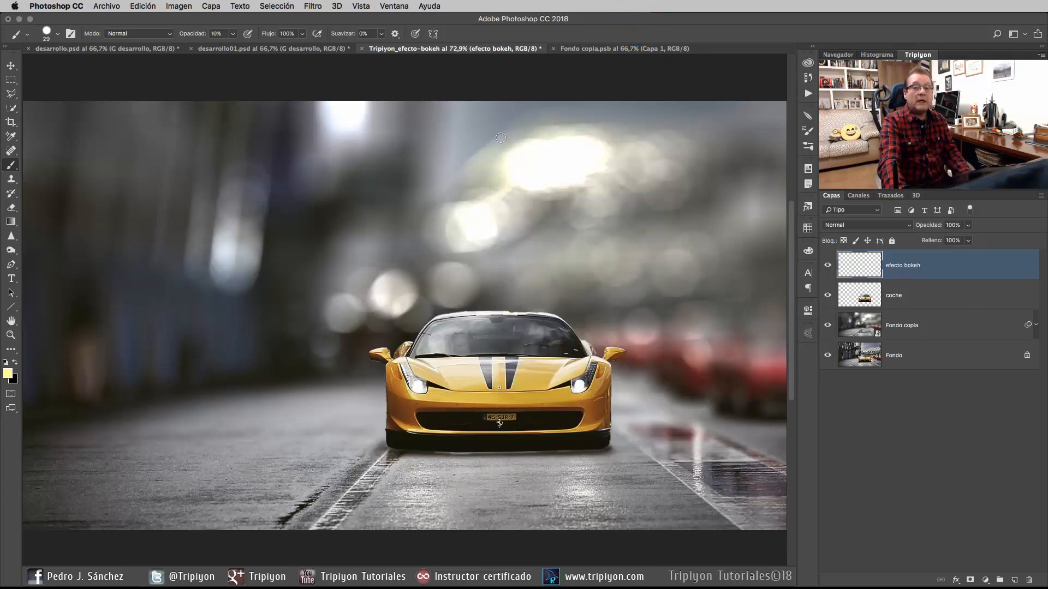
- In the brush settings, turn off Shape Dynamics, Scattering and Color Dynamics and set the tip's spacing to 200%
left_click(401, 6)
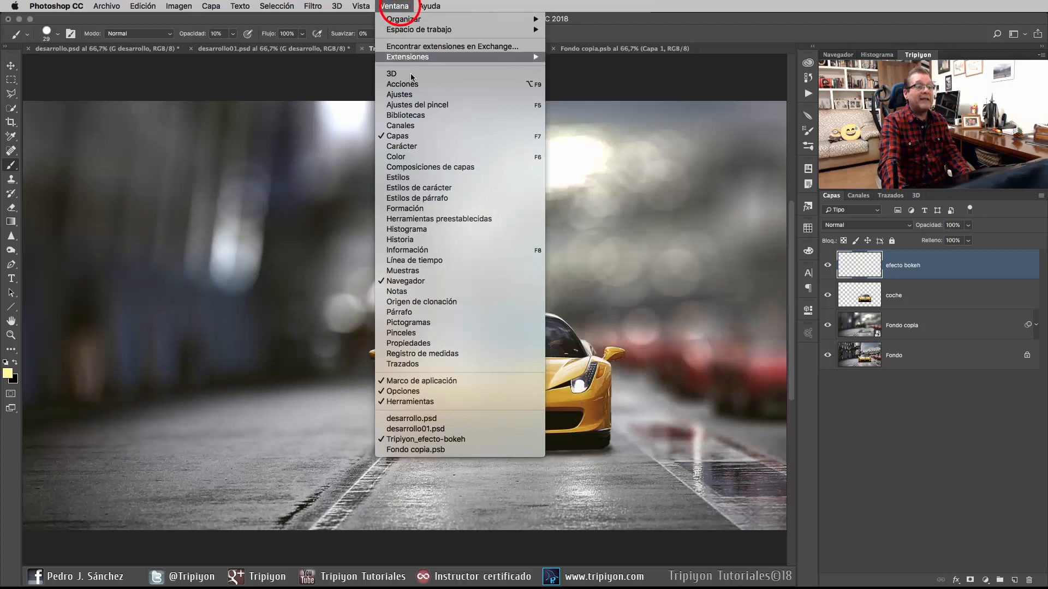
left_click(440, 105)
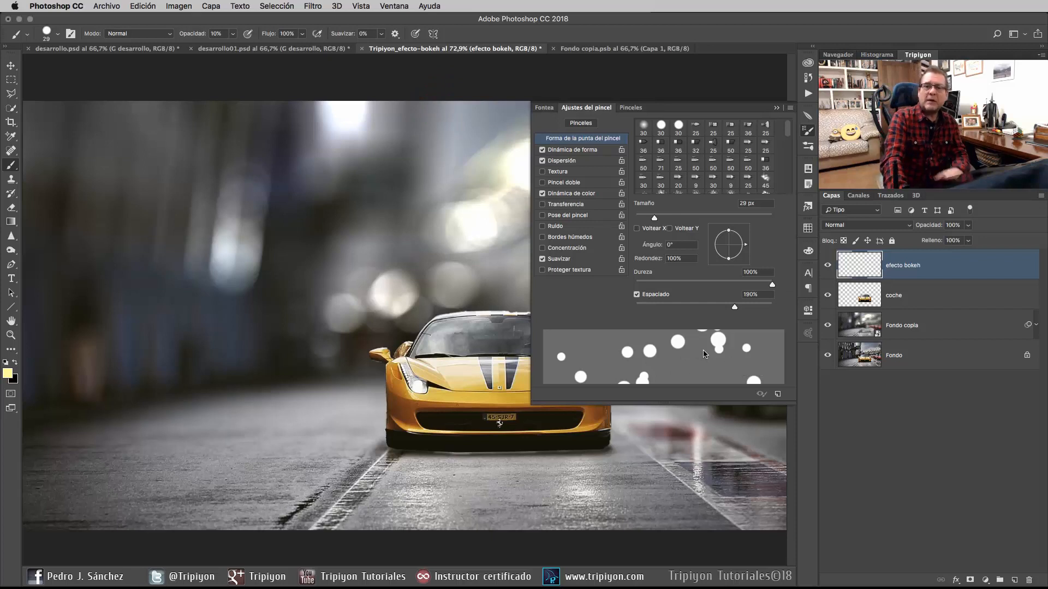
left_click(665, 296)
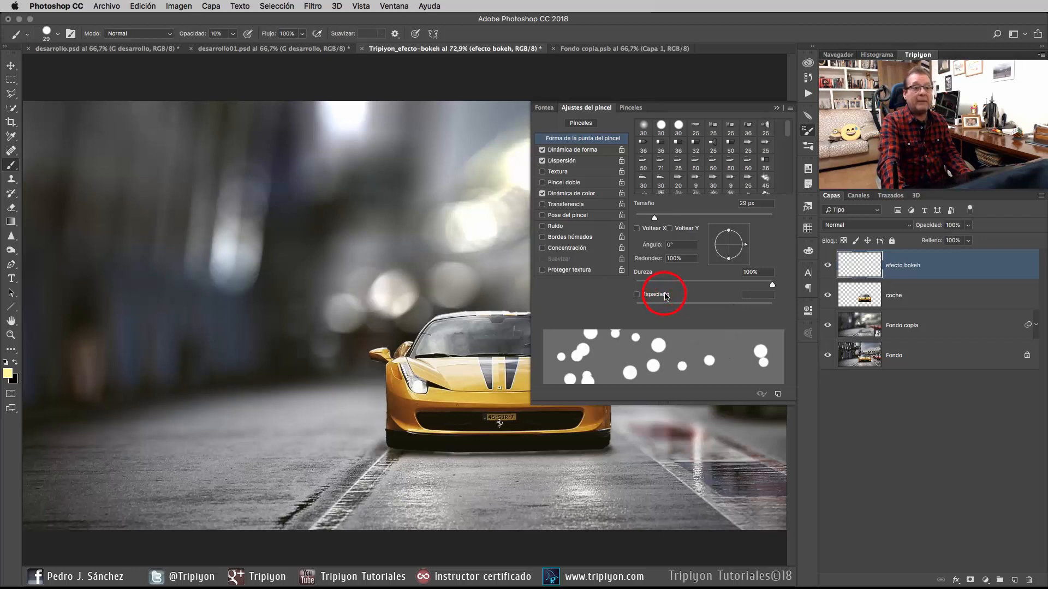
mouse_move(735, 307)
left_mouse_down()
mouse_move(651, 311)
mouse_move(735, 308)
mouse_move(684, 306)
mouse_move(733, 309)
mouse_move(712, 307)
left_mouse_up()
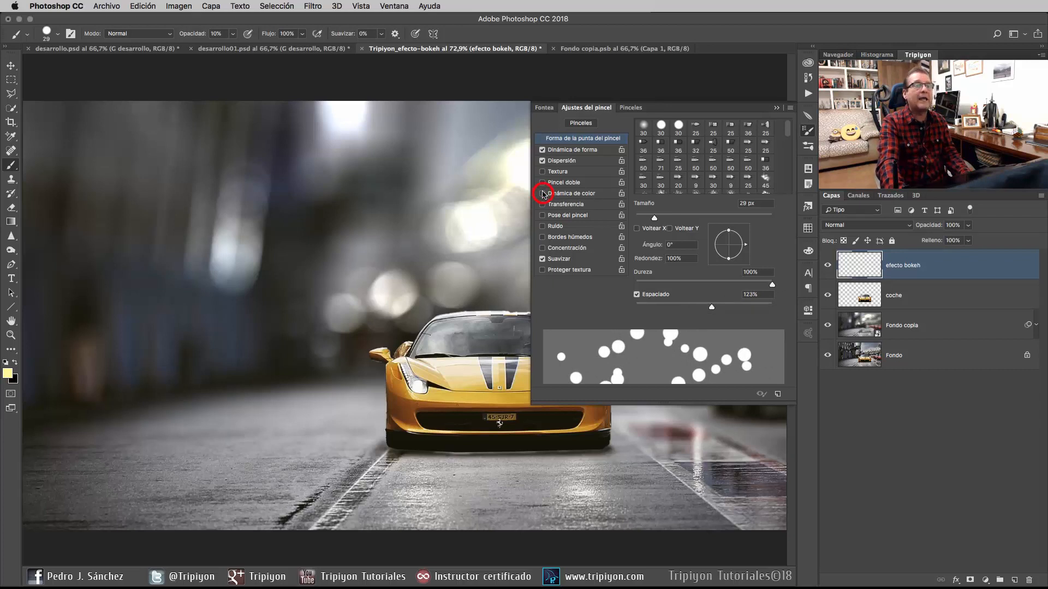
left_click(542, 160)
left_click(542, 150)
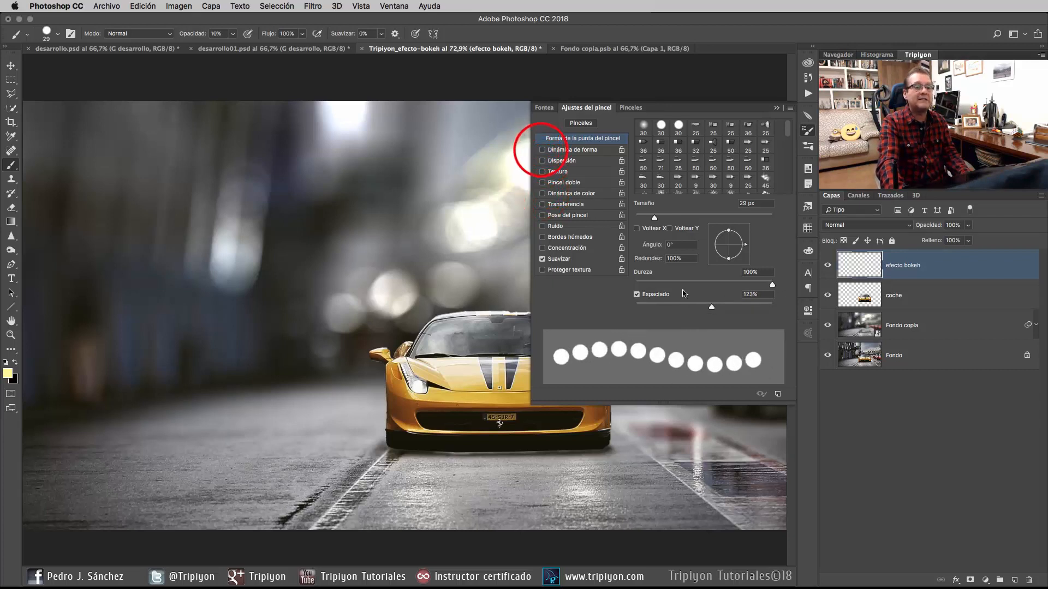
mouse_move(711, 308)
left_mouse_down()
mouse_move(652, 308)
mouse_move(738, 310)
left_mouse_up()
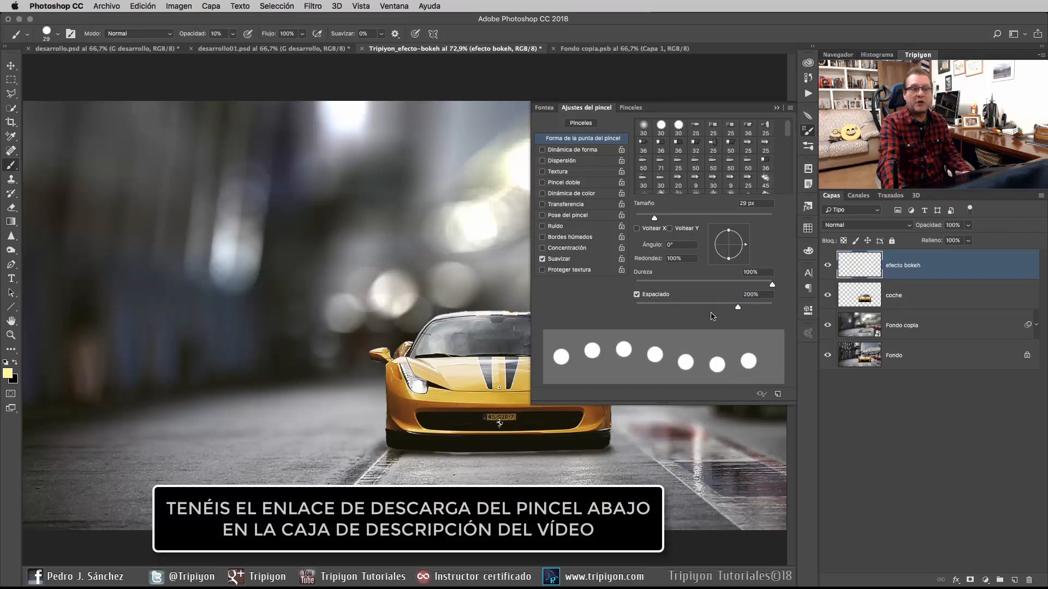
- Enable Shape Dynamics for the brush, with size jitter at 65% and its control off
left_click(577, 151)
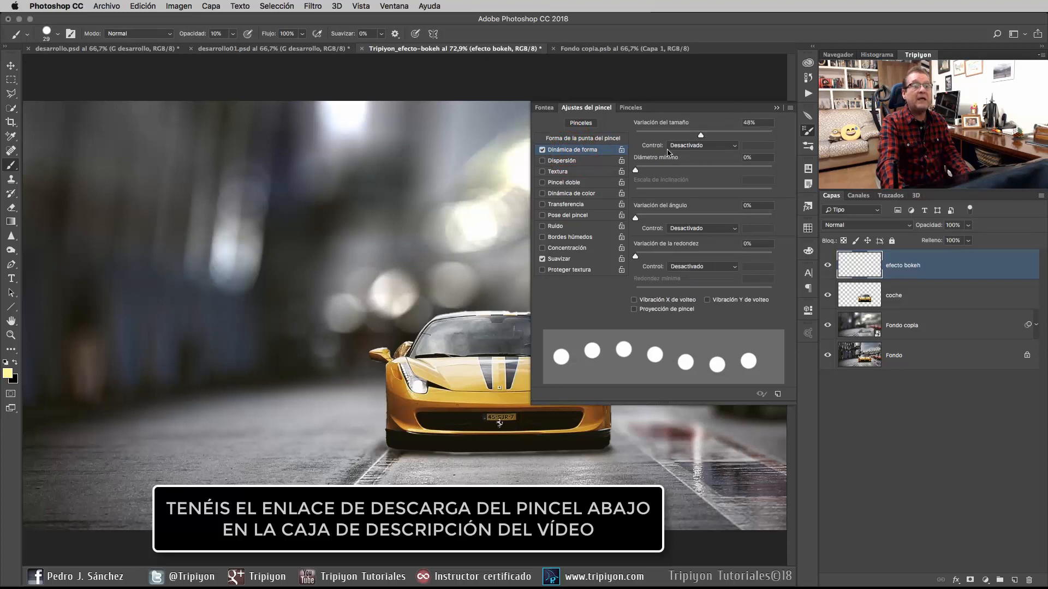
left_click(723, 146)
left_click(722, 145)
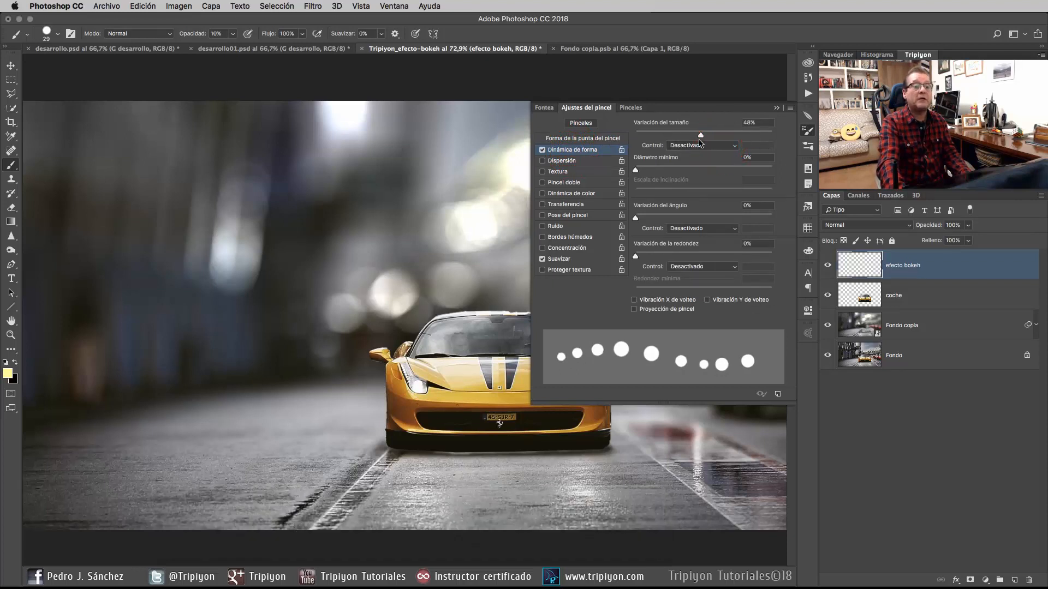
left_click_drag(701, 137, 725, 137)
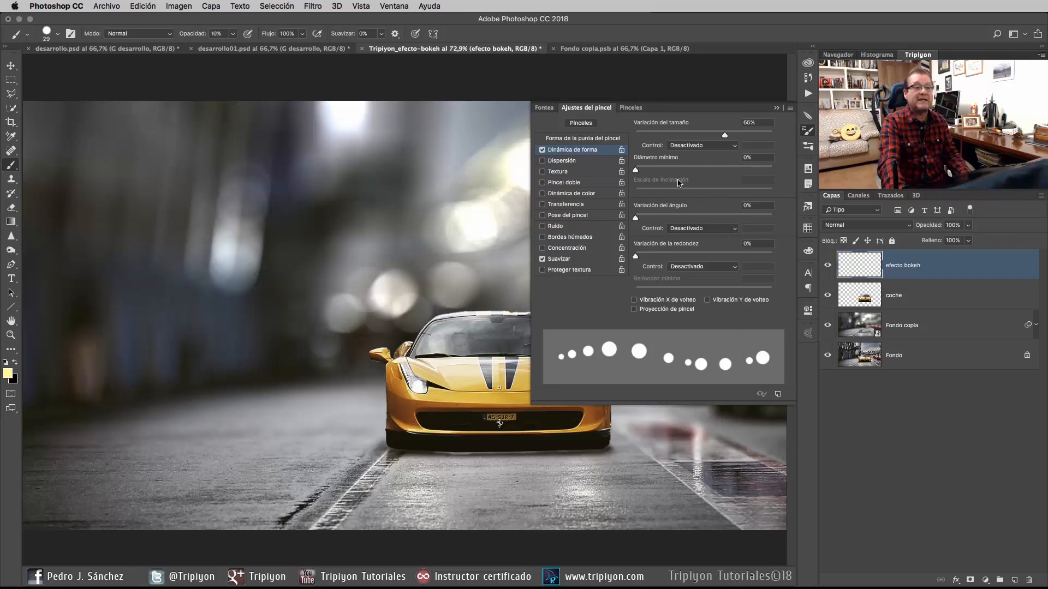
- Enable Scattering for the brush on both axes, with its control off, the count at 2 and count jitter at 69%
left_click(562, 161)
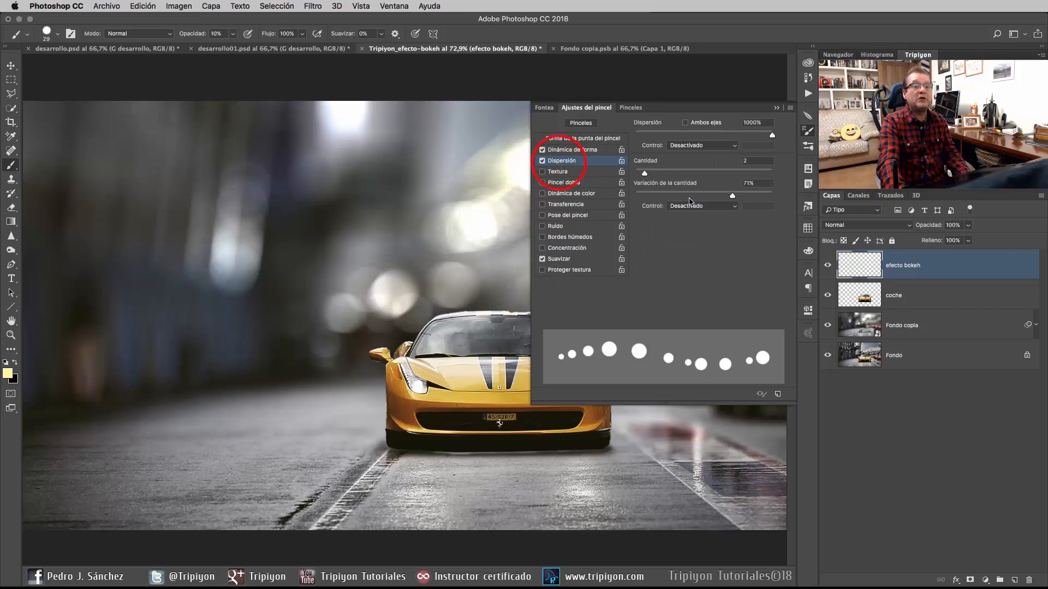
left_click(686, 124)
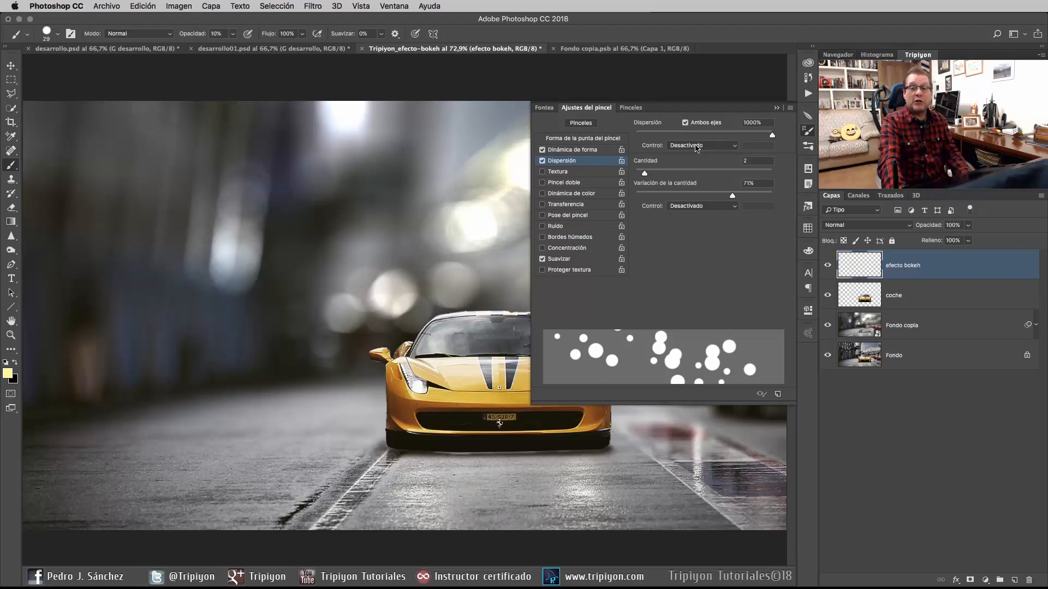
left_click(697, 146)
left_click(698, 147)
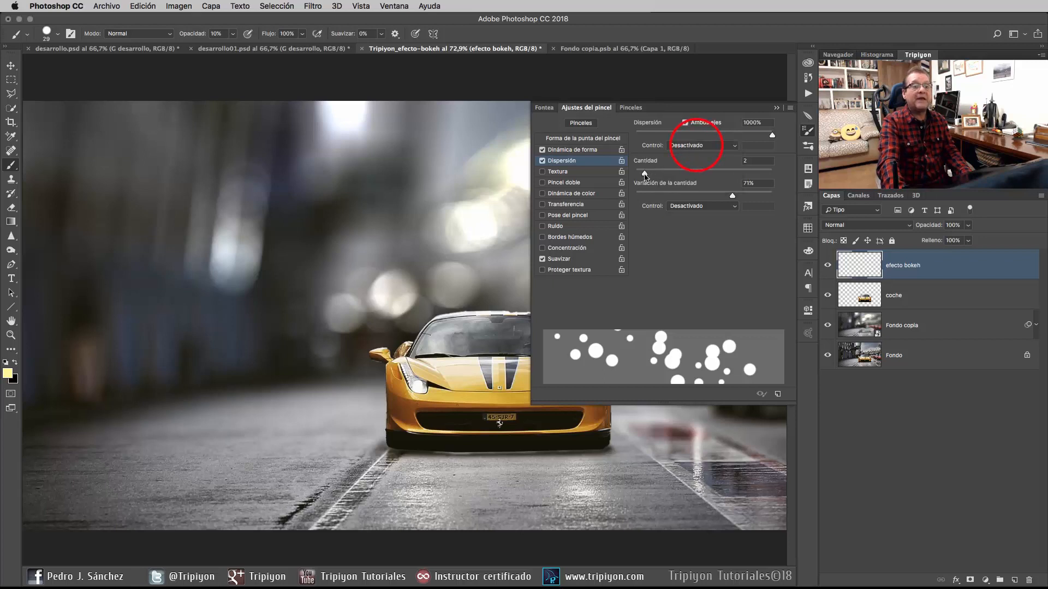
mouse_move(644, 173)
left_mouse_down()
mouse_move(655, 177)
mouse_move(646, 174)
left_mouse_up()
left_click_drag(734, 199, 731, 197)
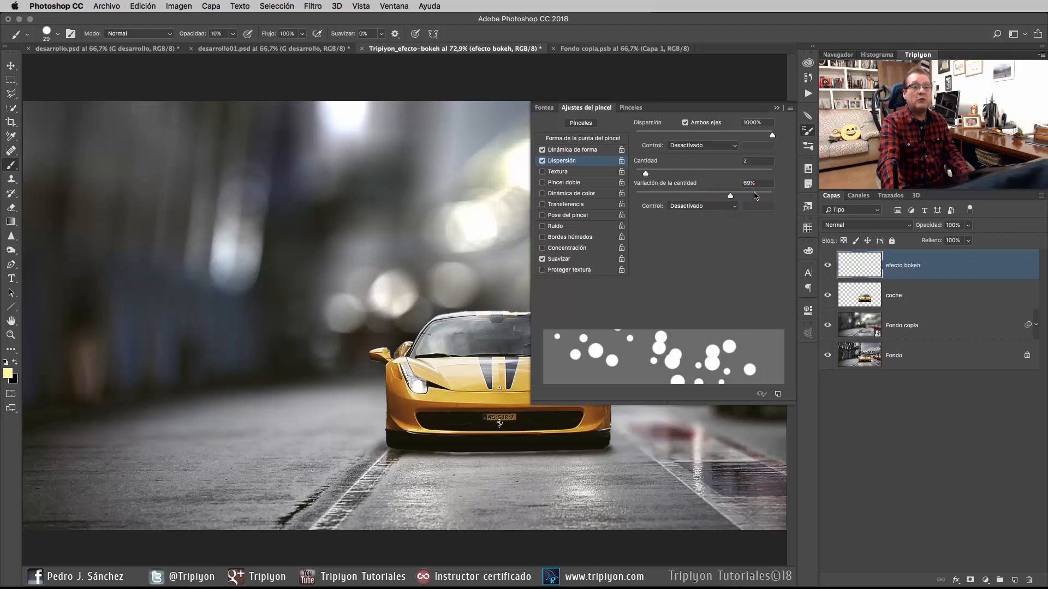
- Enable Color Dynamics for the brush, with foreground/background jitter at 0%, its control off and hue jitter at 60%
left_click(570, 194)
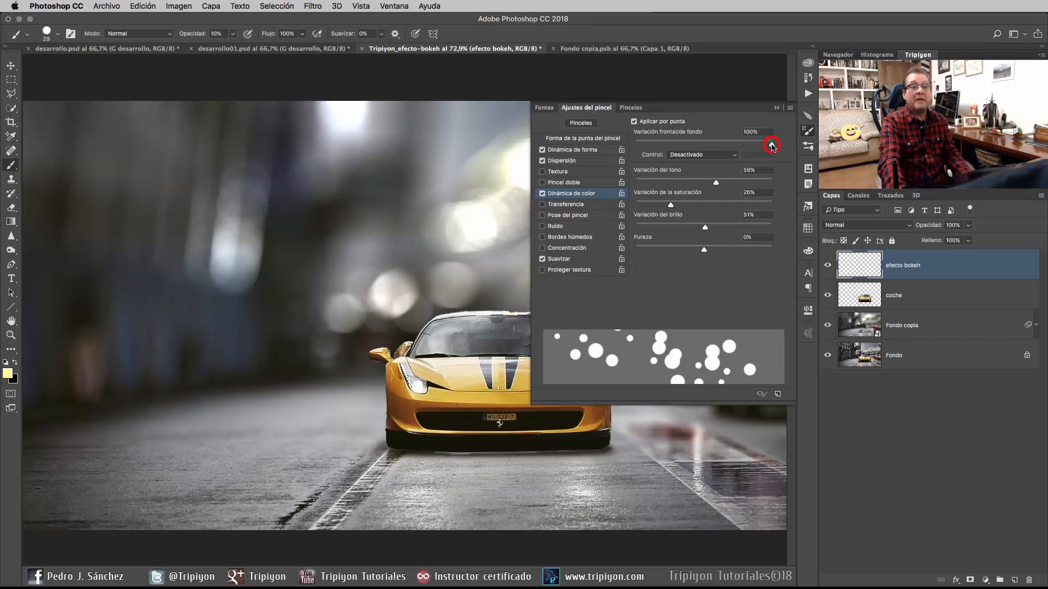
left_click_drag(771, 145, 636, 145)
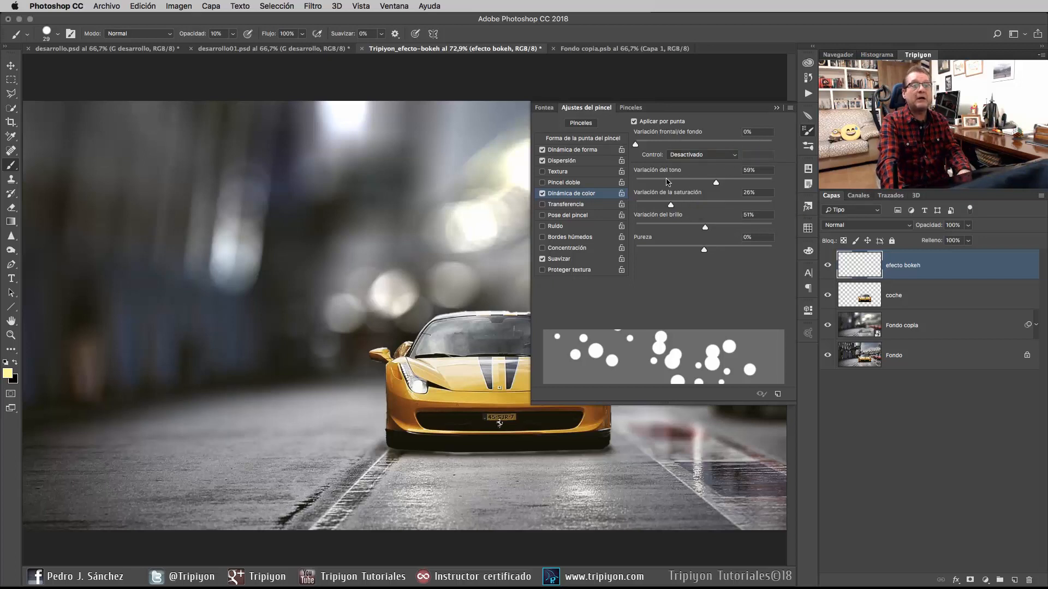
left_click(727, 156)
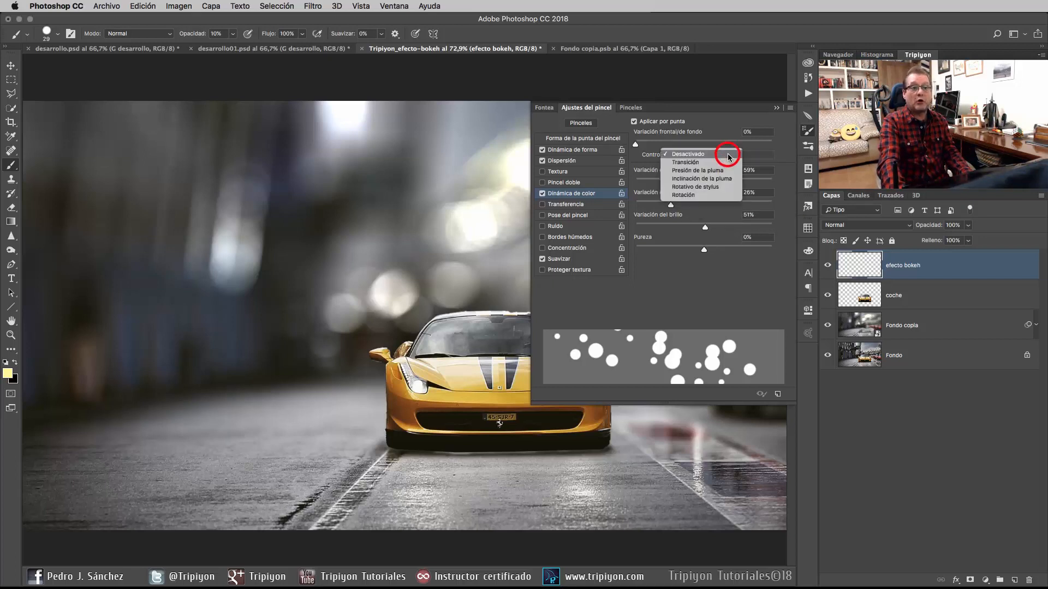
left_click(726, 155)
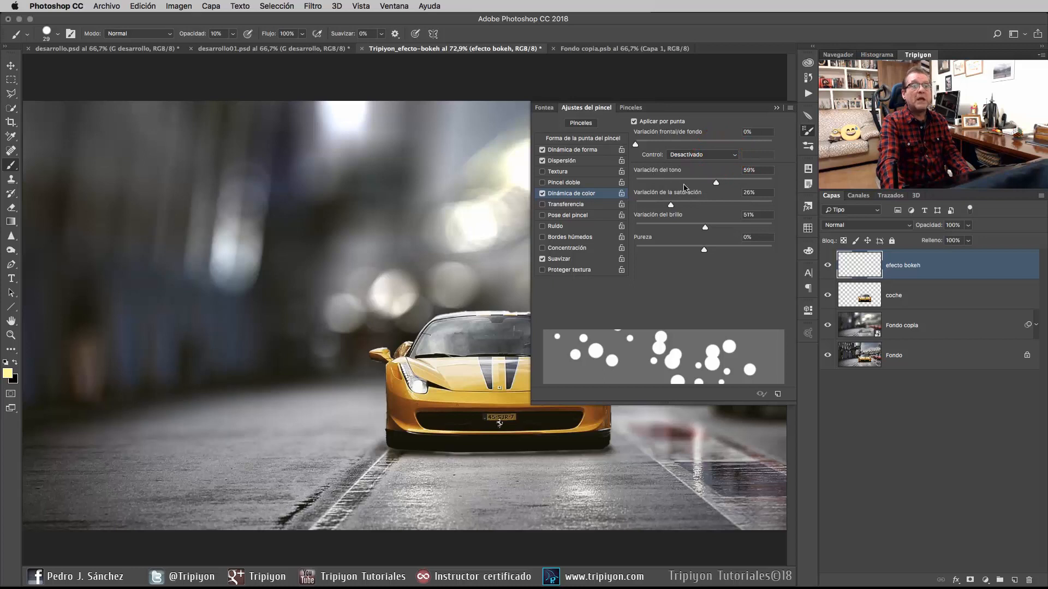
left_click_drag(717, 184, 717, 184)
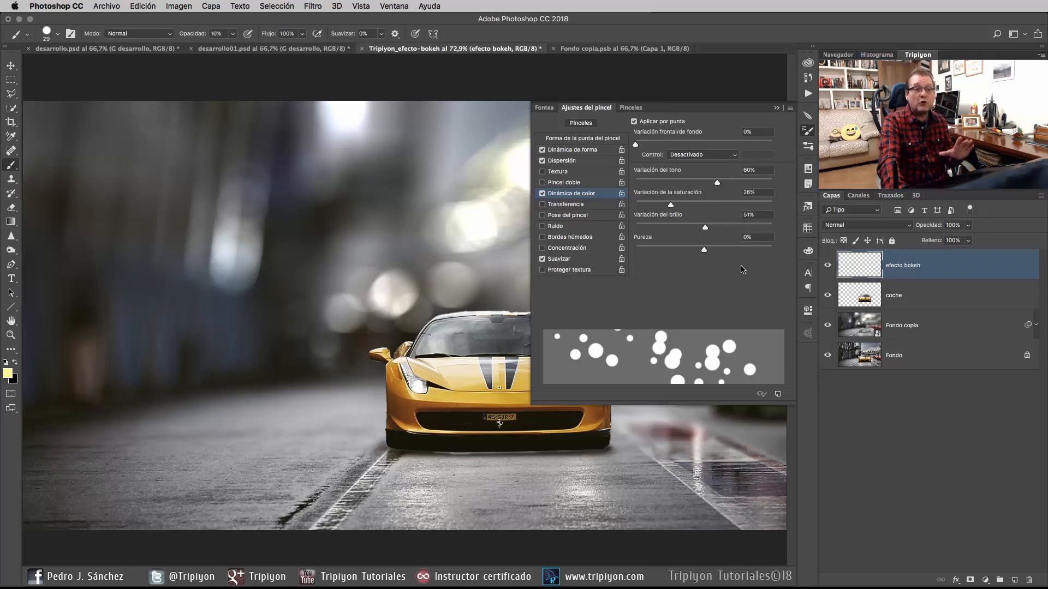
left_click(777, 395)
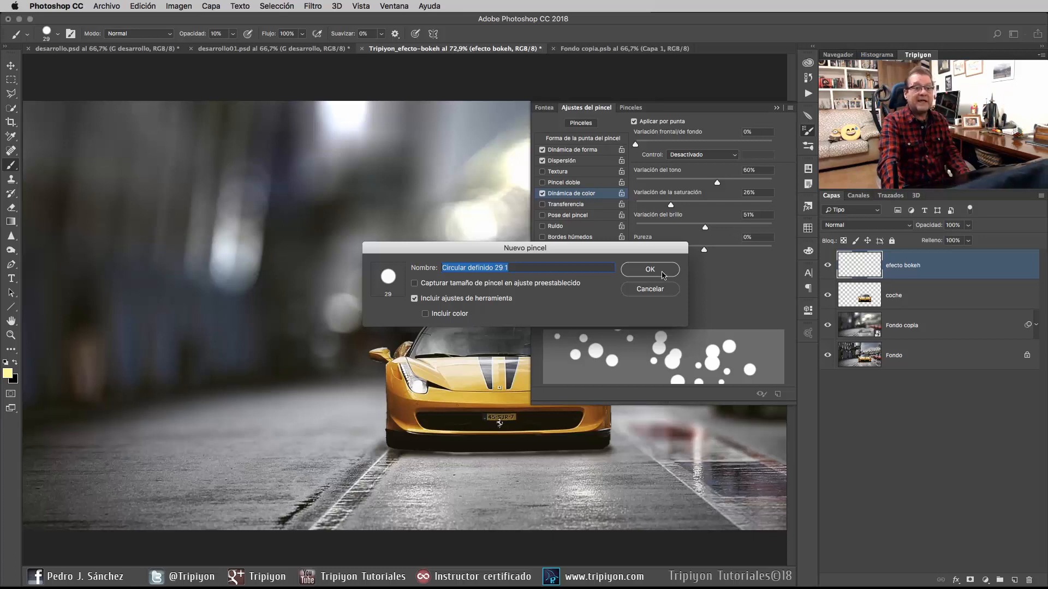
left_click(654, 293)
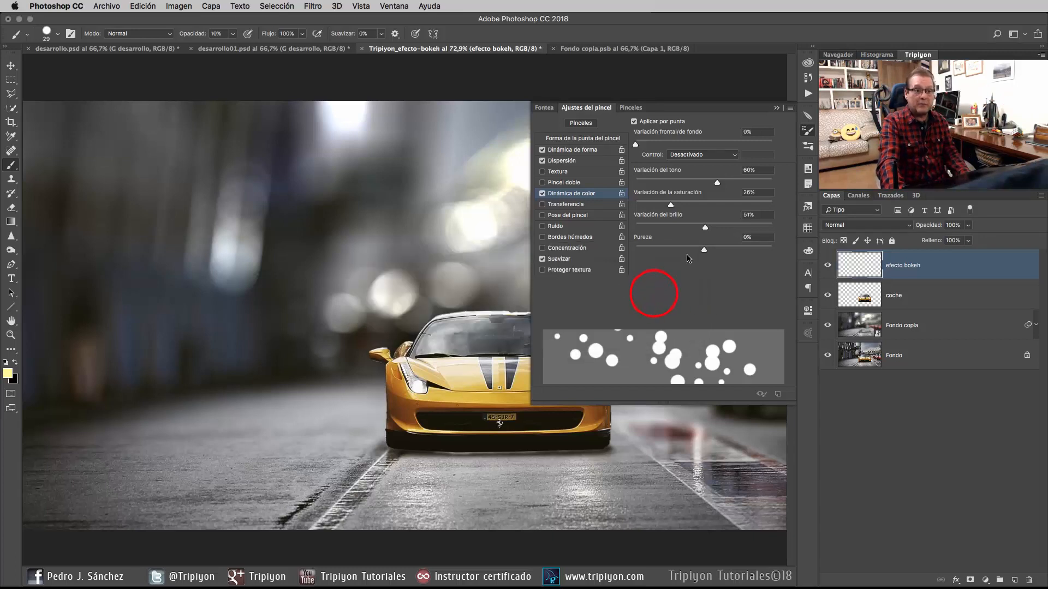
left_click(807, 131)
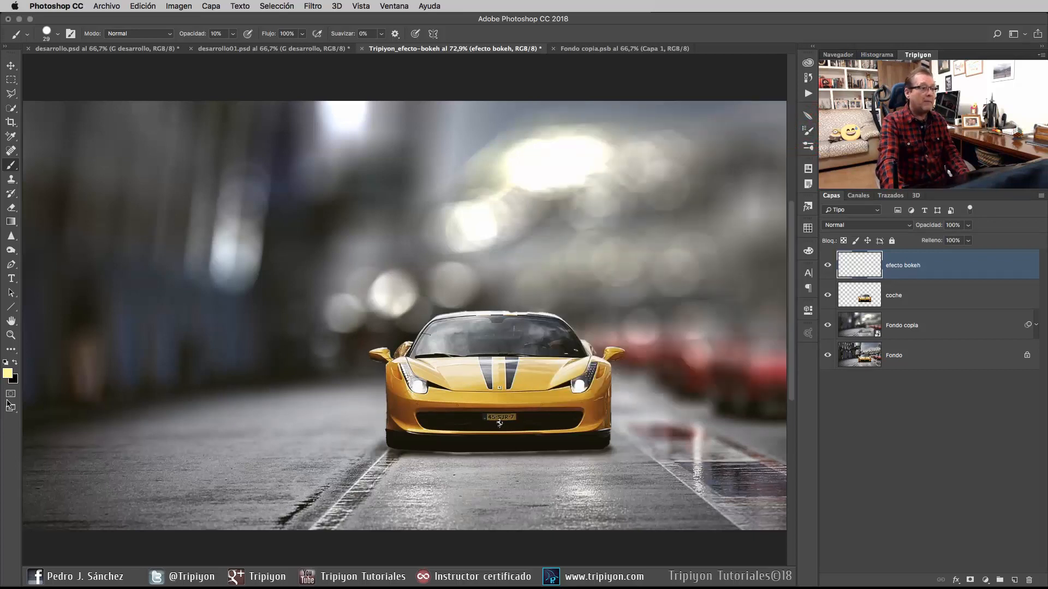
- Confirm light yellow #fff59b as the foreground color and set the brush to 128 px at 100% opacity
left_click(7, 374)
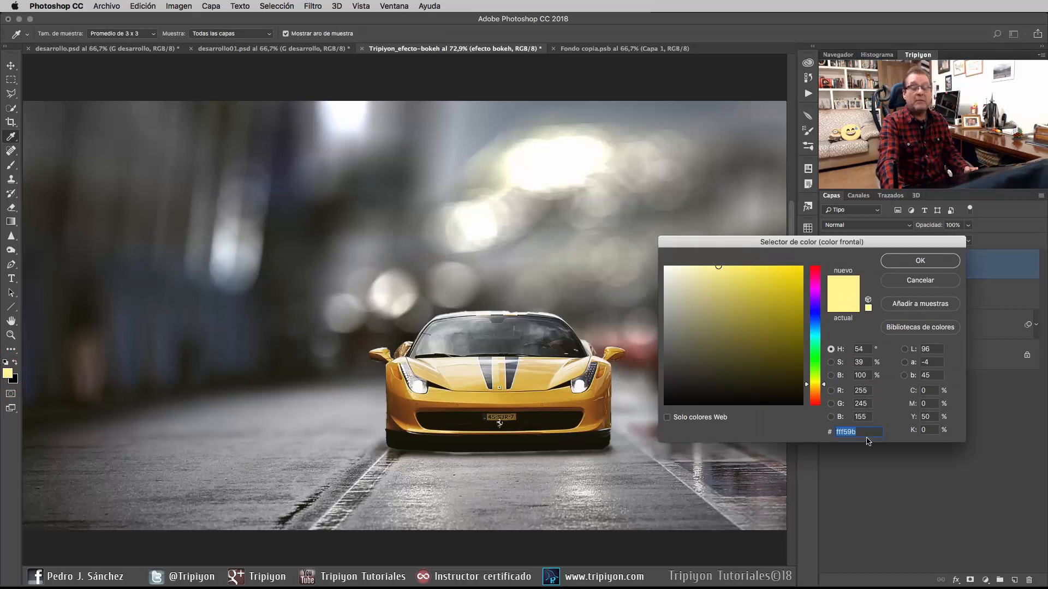
left_click(921, 260)
left_click_drag(343, 225, 361, 228)
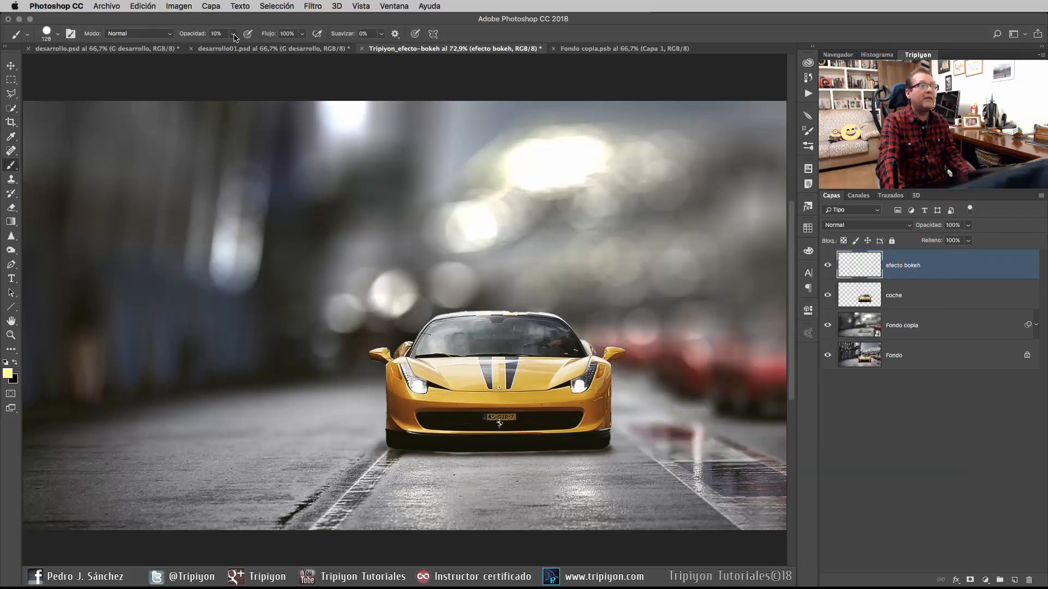
left_click_drag(235, 37, 284, 50)
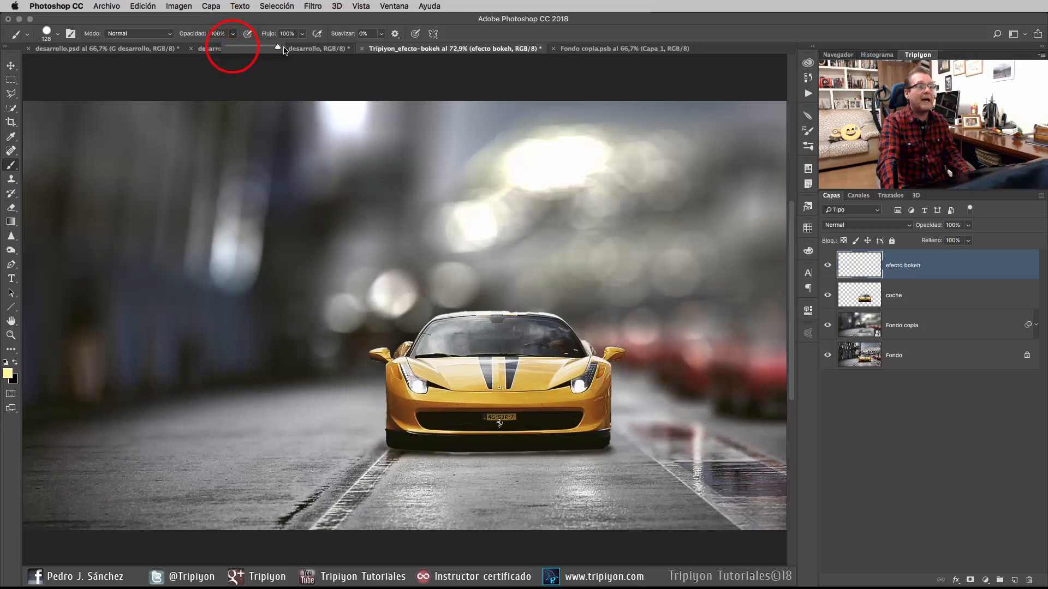
left_click(572, 27)
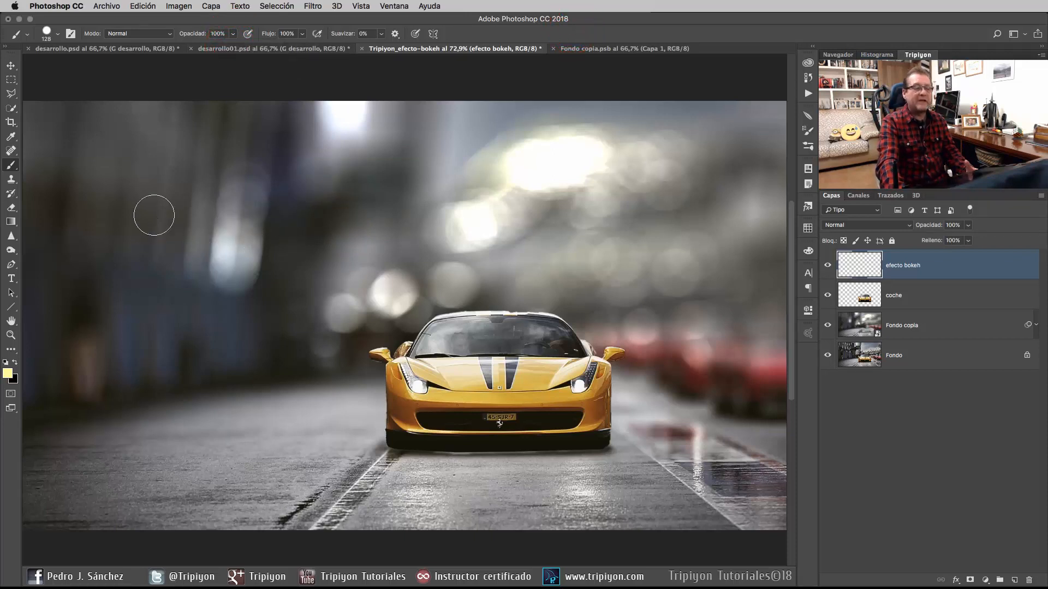
- Paint a test stroke of scattered dots across the background and undo it
mouse_move(133, 162)
left_mouse_down()
mouse_move(128, 261)
mouse_move(168, 285)
mouse_move(214, 270)
mouse_move(285, 149)
mouse_move(361, 174)
mouse_move(403, 211)
mouse_move(519, 227)
left_mouse_up()
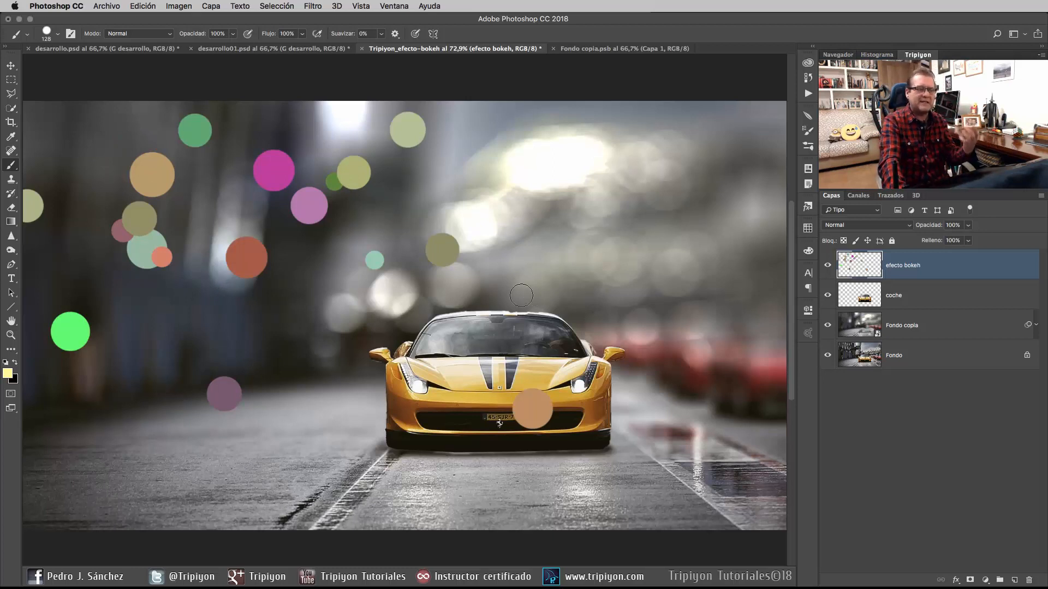
key("super+z")
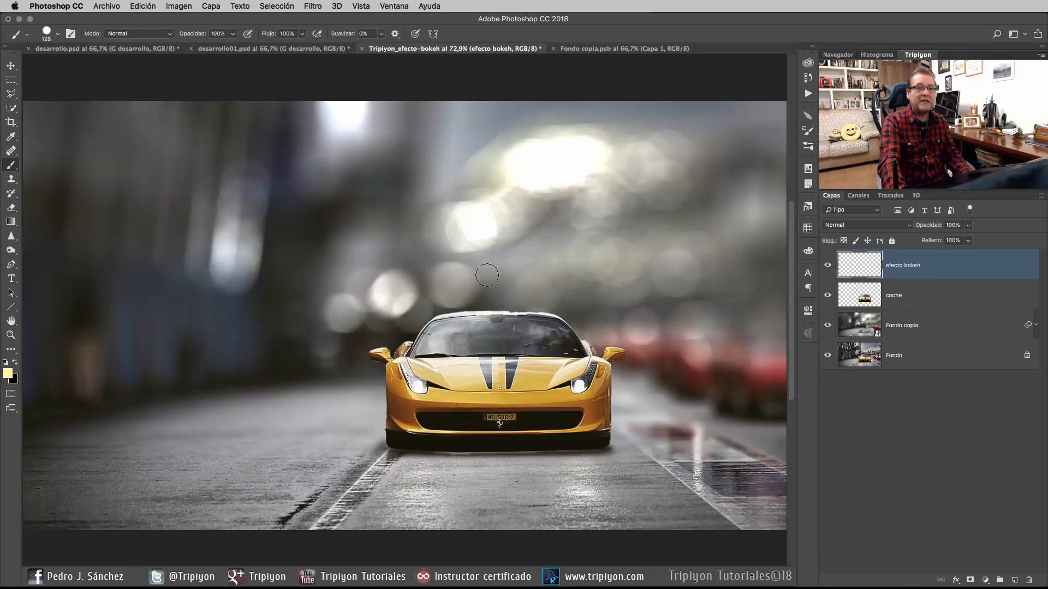
- Reduce the brush's hue jitter in Color Dynamics to 10%
left_click(809, 131)
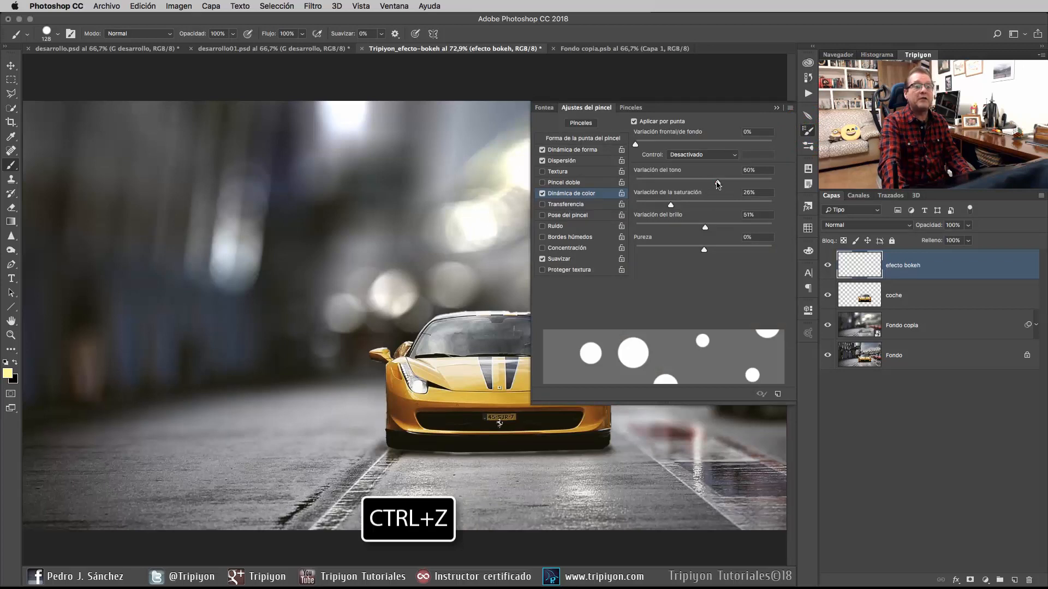
left_click_drag(718, 183, 661, 183)
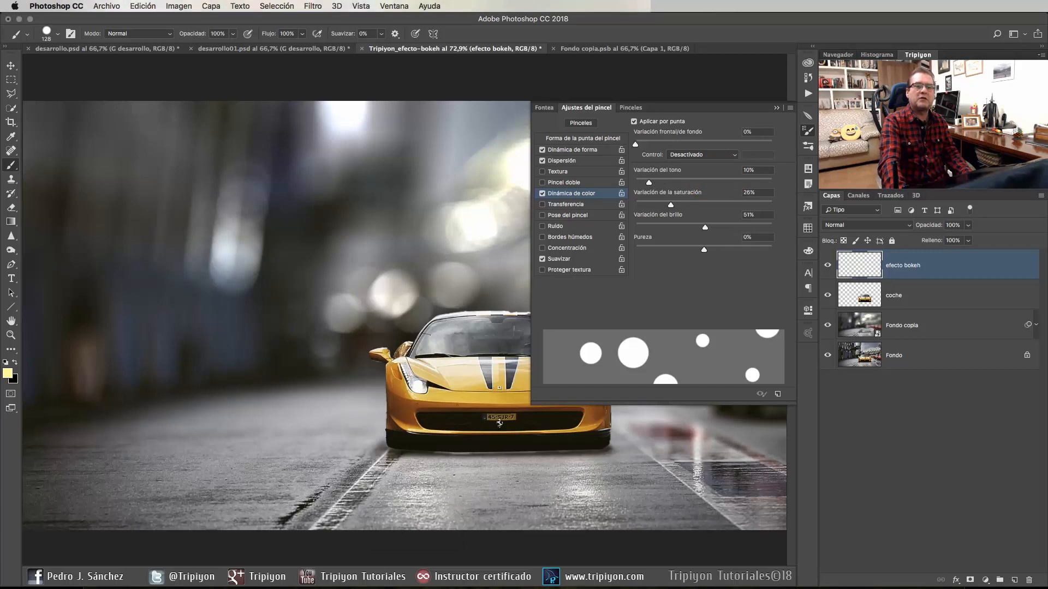
left_click(808, 130)
- Paint scattered circles across the background on the efecto bokeh layer, first at 128 px and with larger ones at 282 px
mouse_move(147, 255)
left_mouse_down()
mouse_move(183, 216)
mouse_move(236, 213)
mouse_move(301, 185)
mouse_move(376, 176)
mouse_move(455, 230)
mouse_move(516, 208)
left_mouse_up()
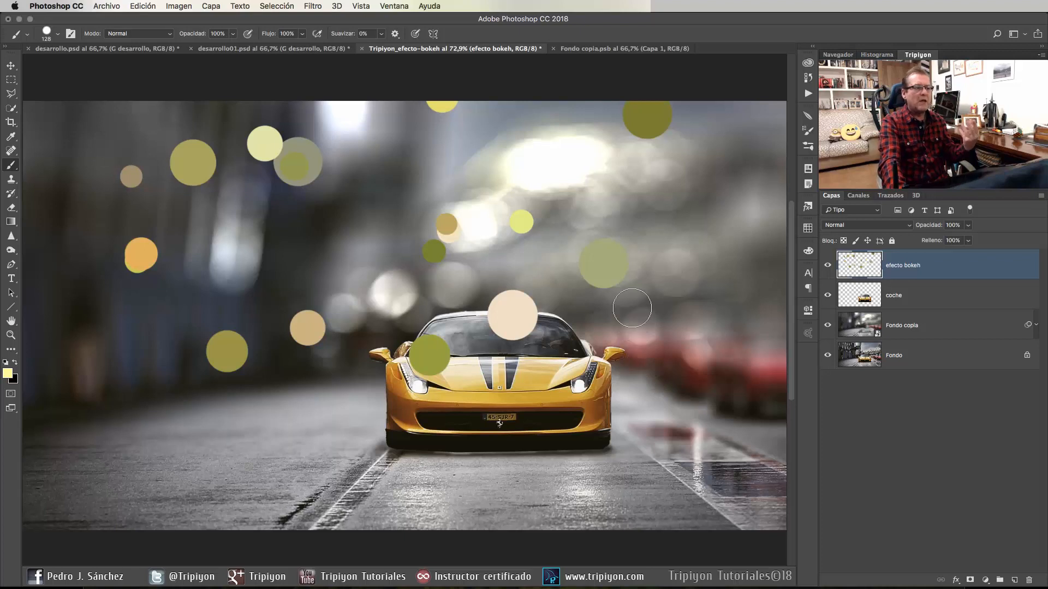
left_click_drag(604, 292, 743, 173)
left_click(737, 157)
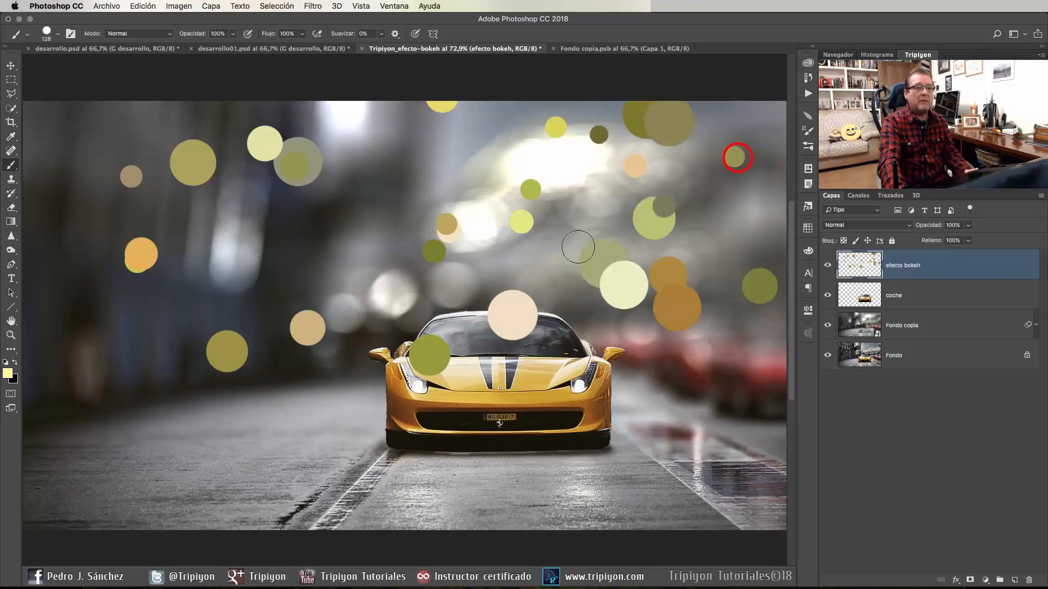
left_click_drag(319, 242, 350, 243)
left_click(99, 165)
left_click_drag(101, 181, 409, 199)
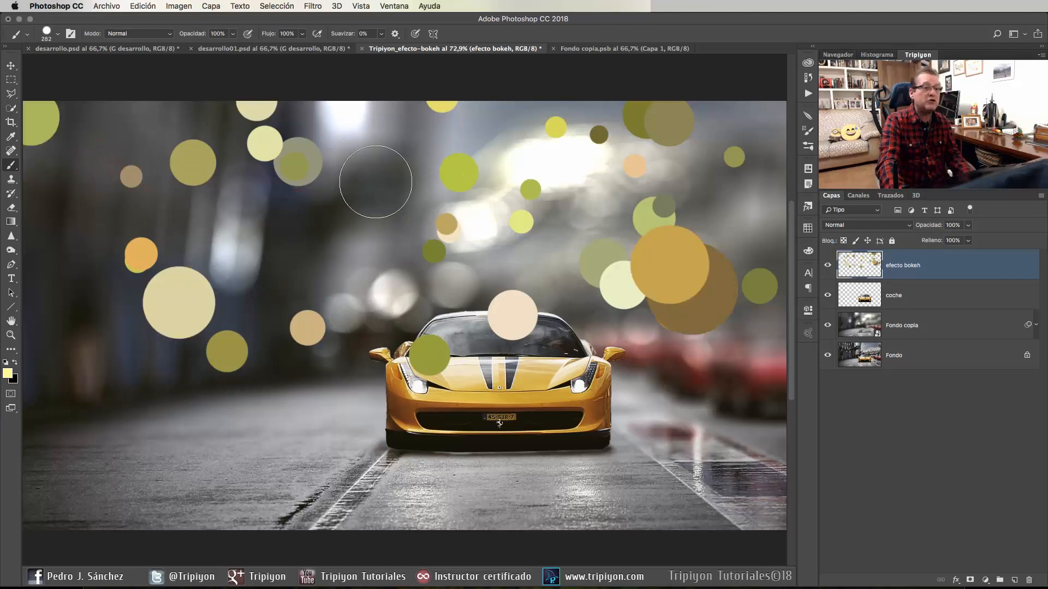
- Try the blend modes Luz suave, Superponer and Trama on the efecto bokeh layer
left_click(888, 227)
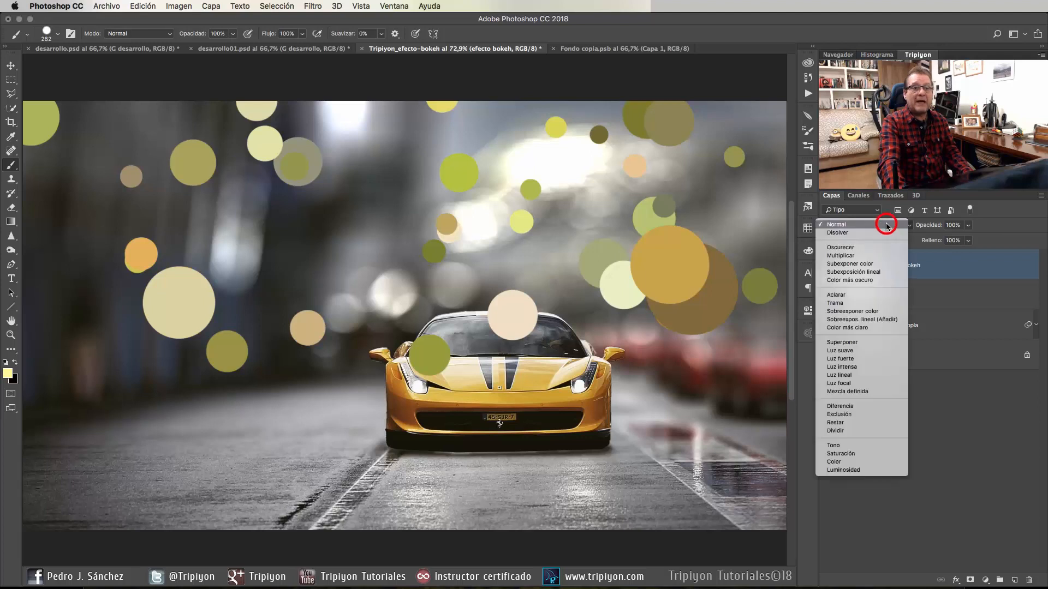
left_click(870, 350)
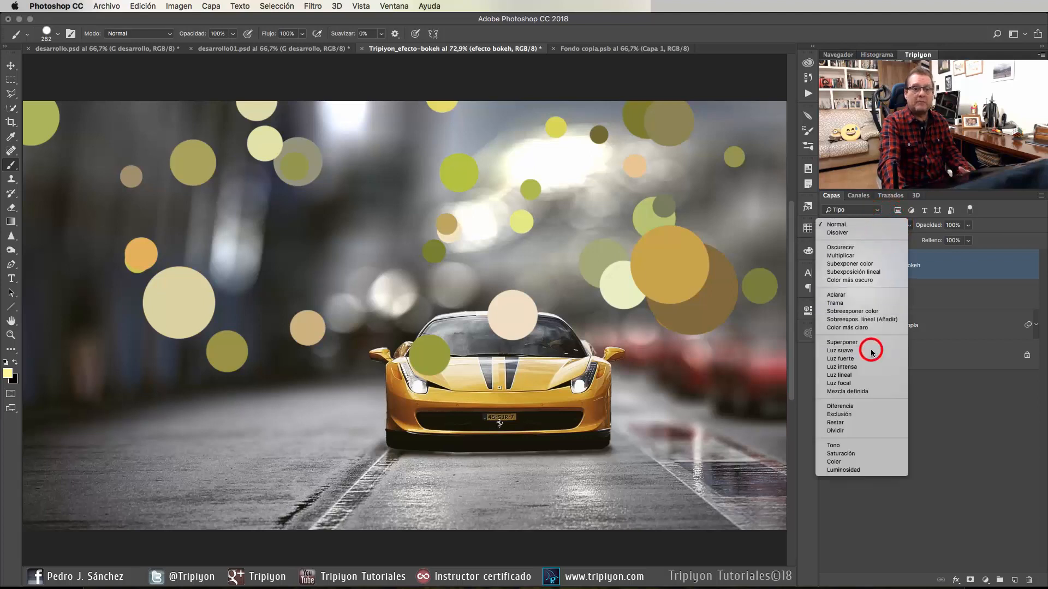
left_click(861, 227)
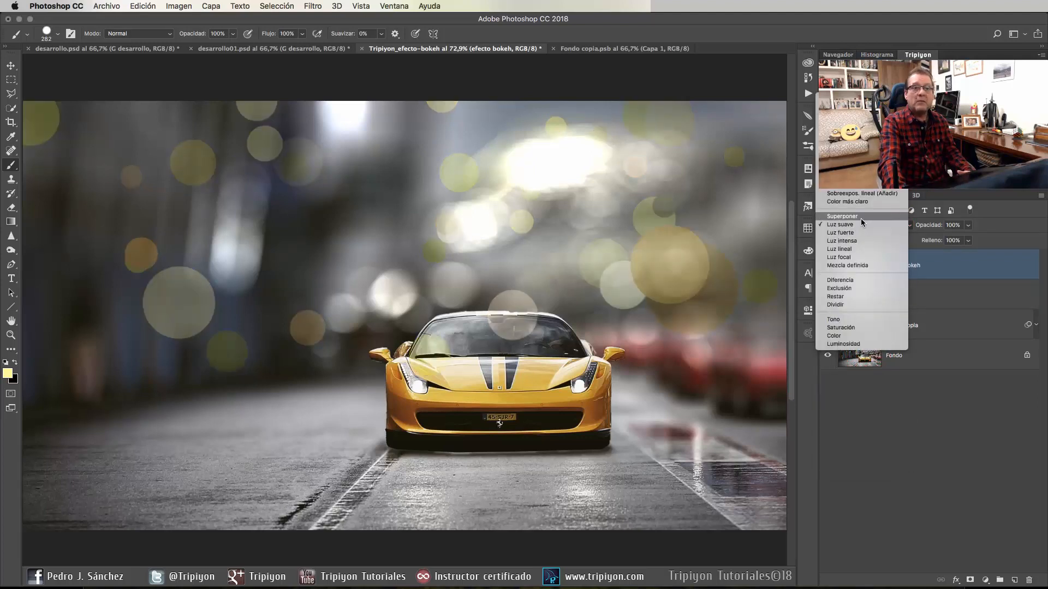
left_click(861, 218)
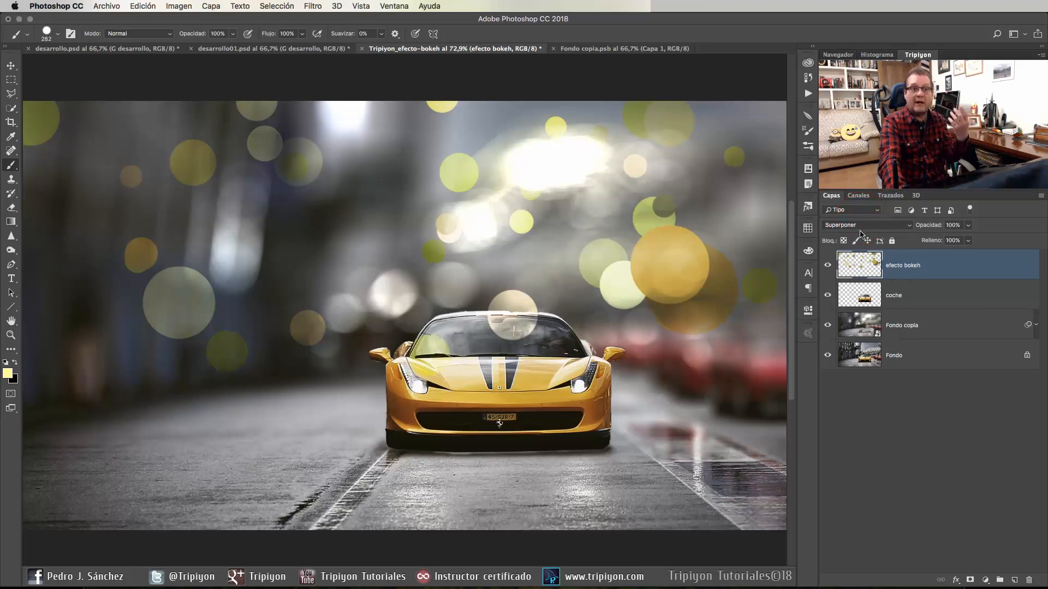
left_click(862, 229)
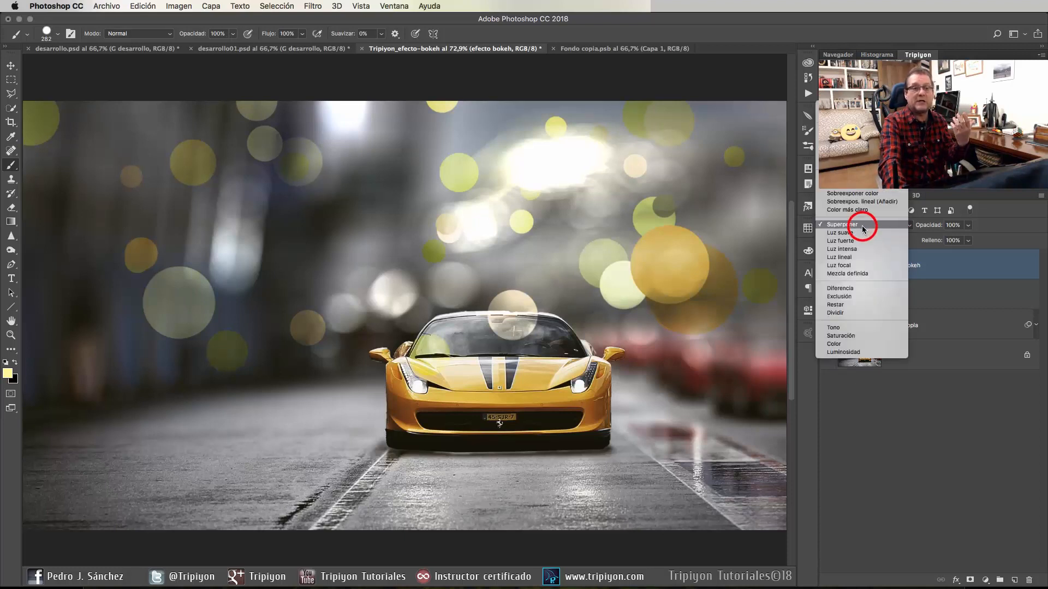
left_click(861, 190)
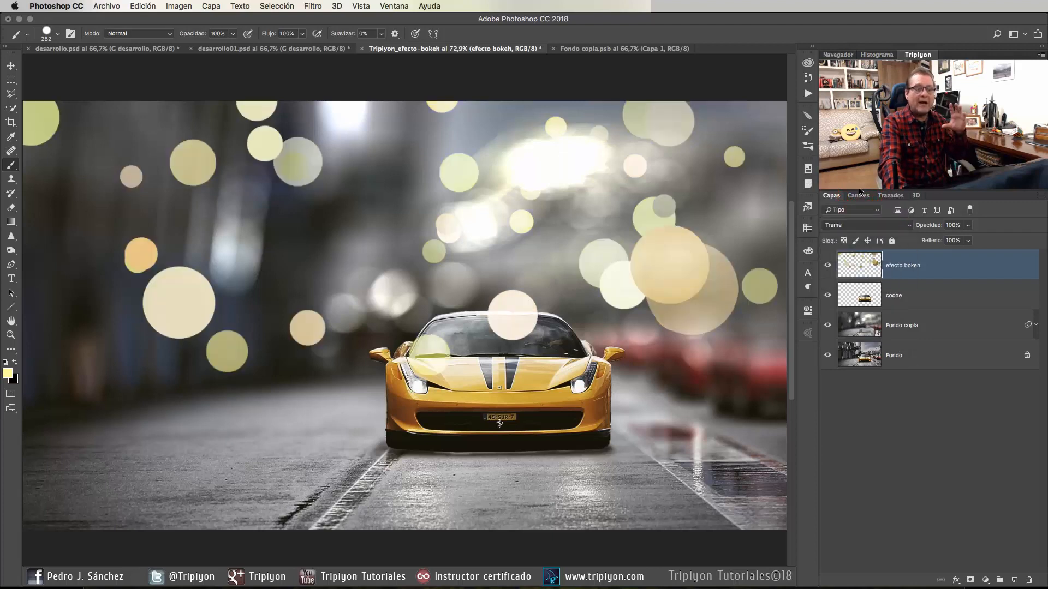
- Set the efecto bokeh layer's blend mode to Sobreexponer color and its fill to 67%
left_click(862, 229)
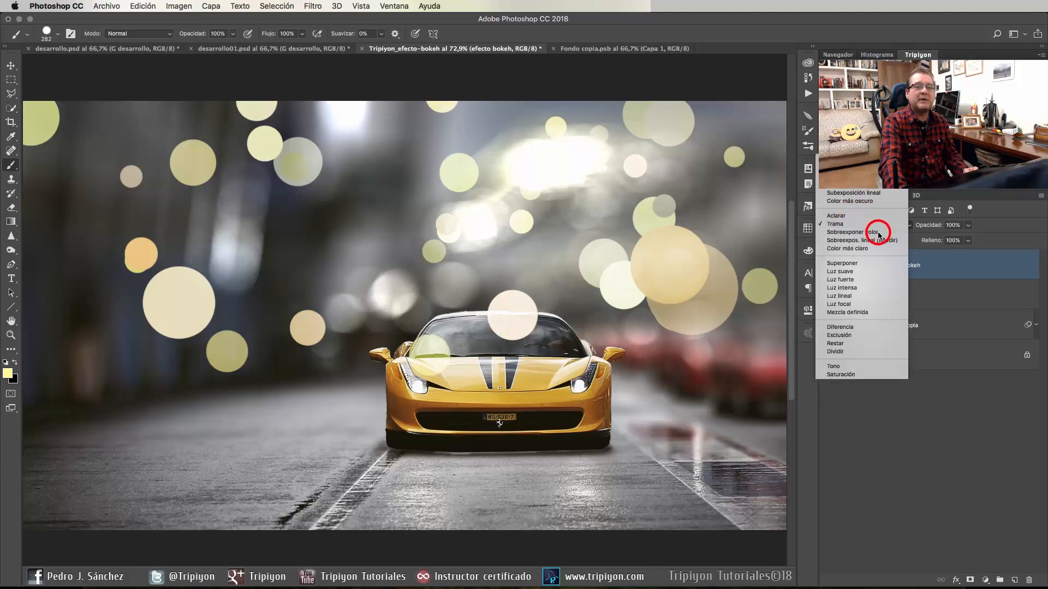
left_click(878, 234)
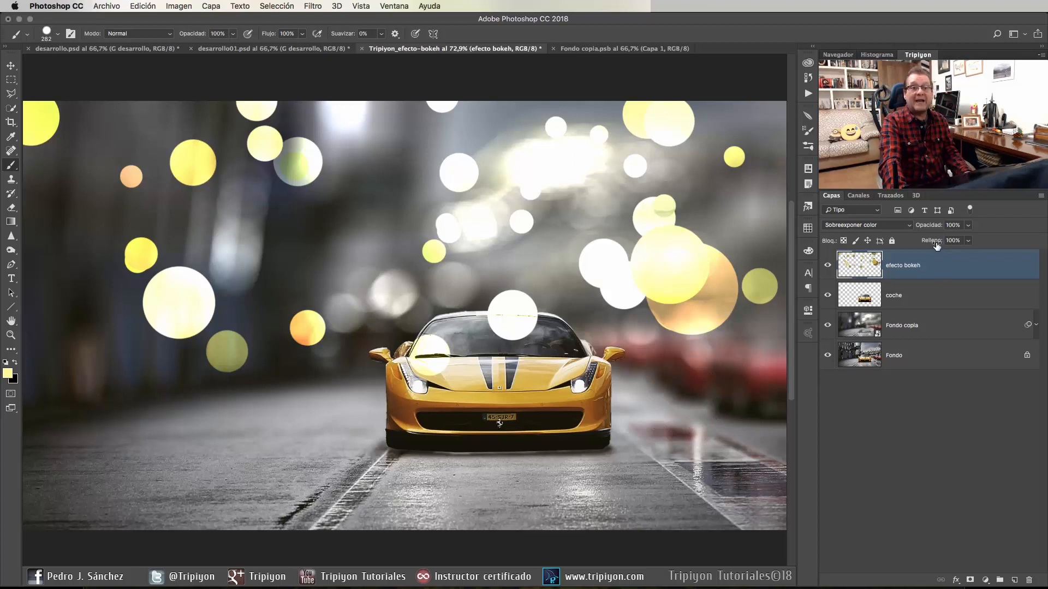
mouse_move(934, 245)
left_mouse_down()
mouse_move(919, 243)
mouse_move(930, 243)
left_mouse_up()
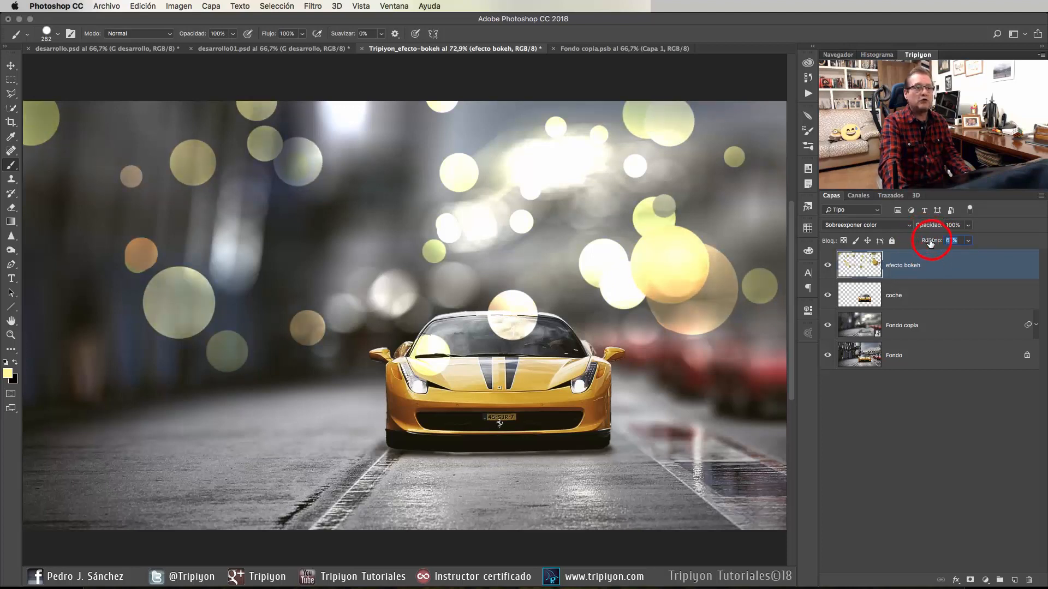
- Apply a Gaussian blur with a 6,6 px radius to the efecto bokeh layer and set its fill to 65%
left_click(312, 6)
mouse_move(355, 158)
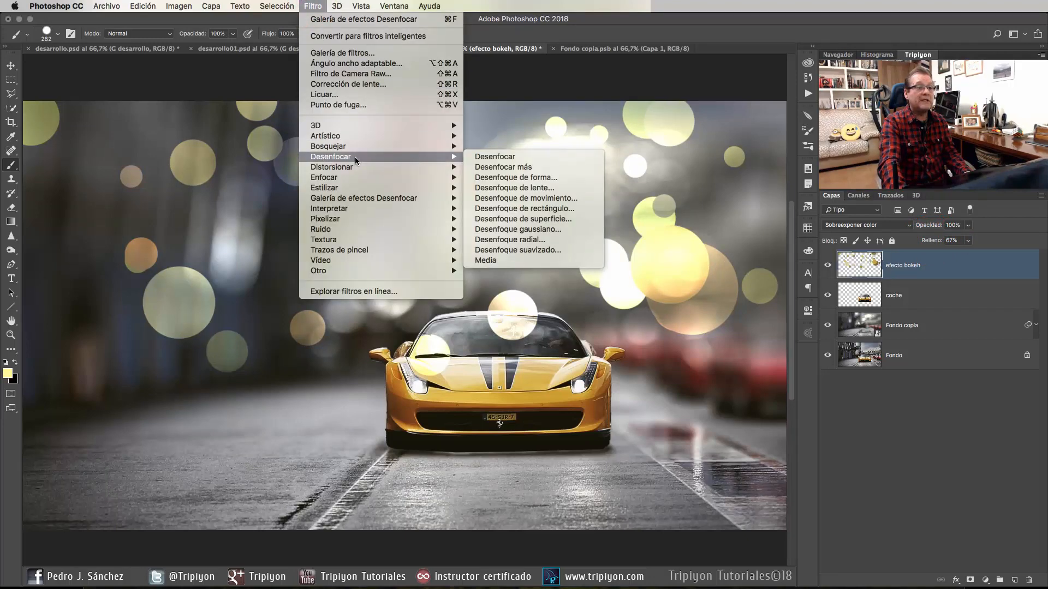
left_click(554, 229)
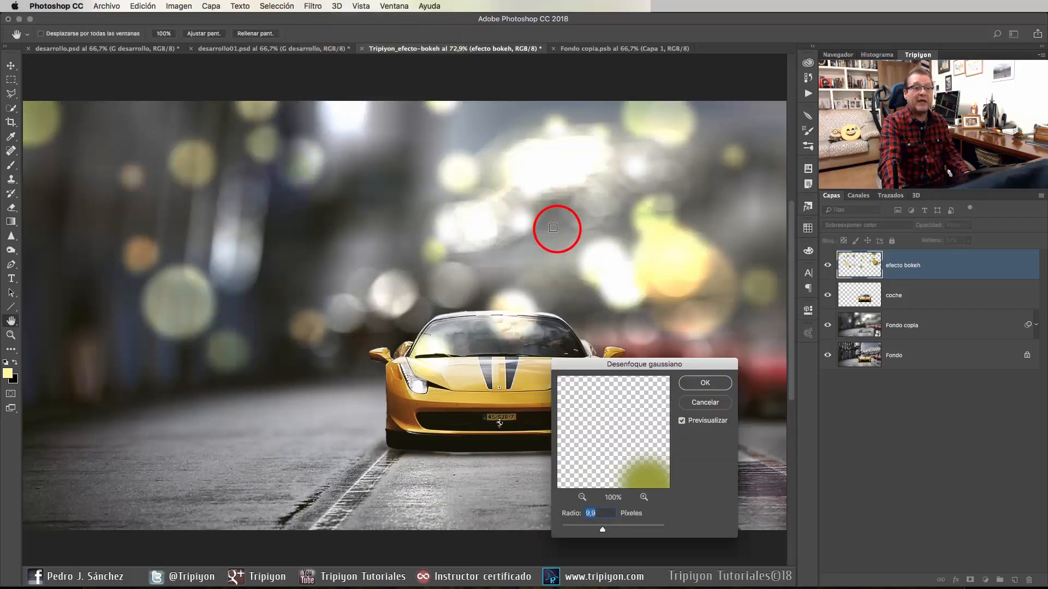
left_click_drag(683, 364, 702, 342)
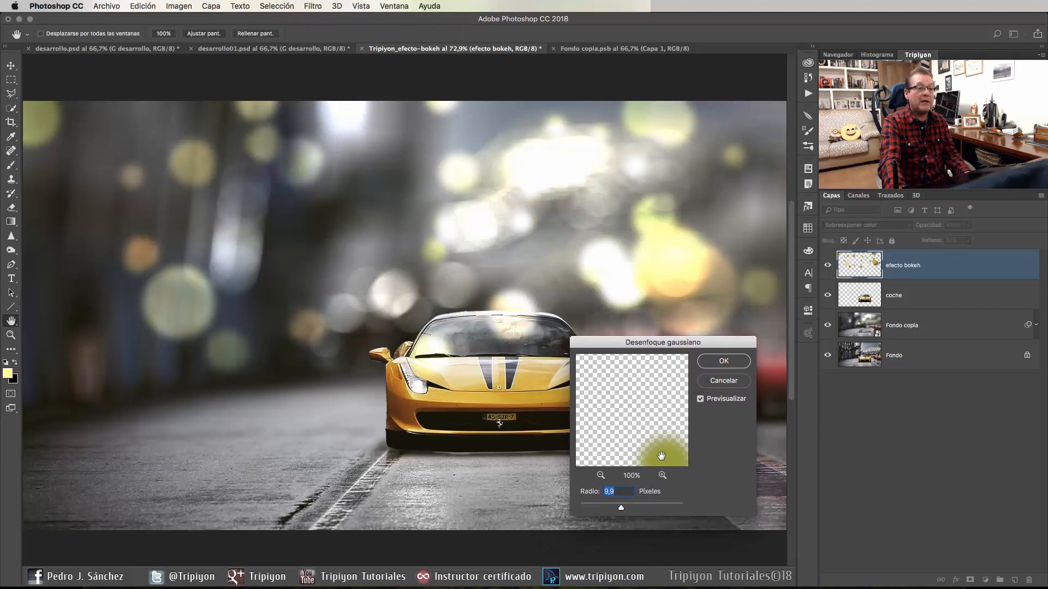
left_click_drag(622, 509, 599, 510)
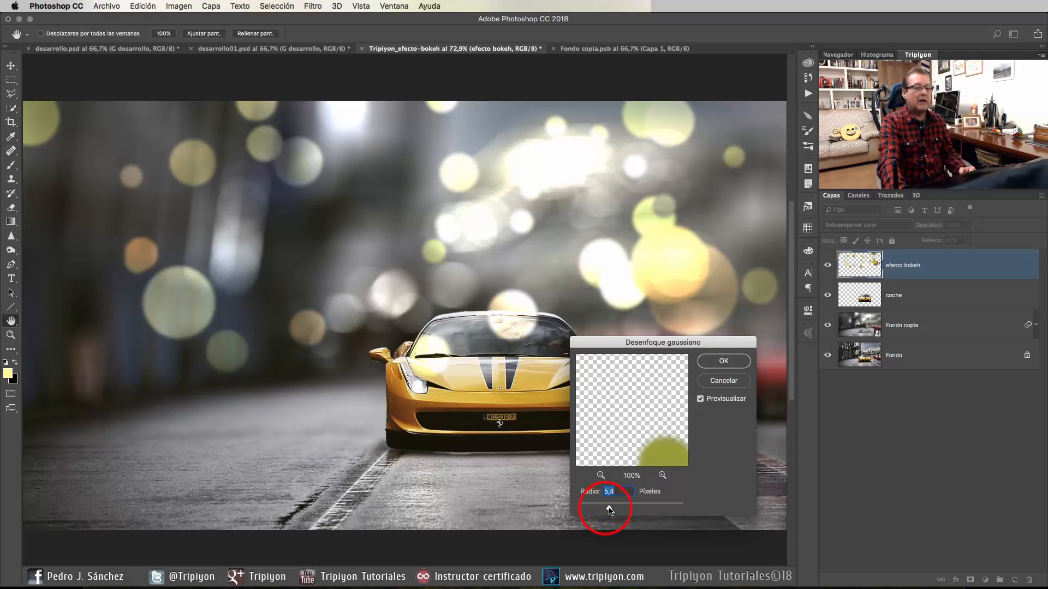
left_click_drag(613, 509, 613, 509)
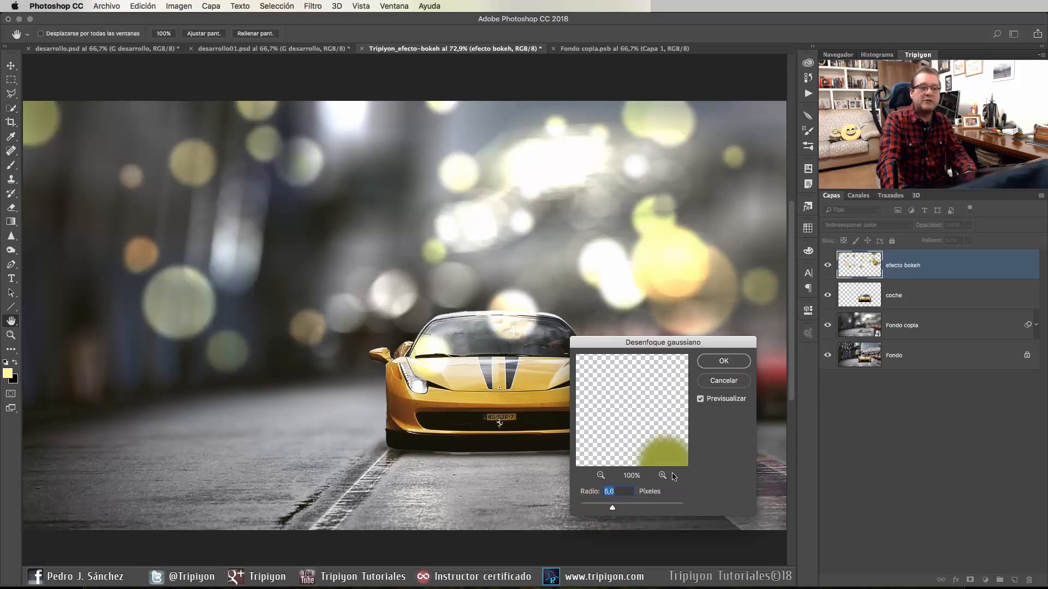
left_click(723, 361)
key("b")
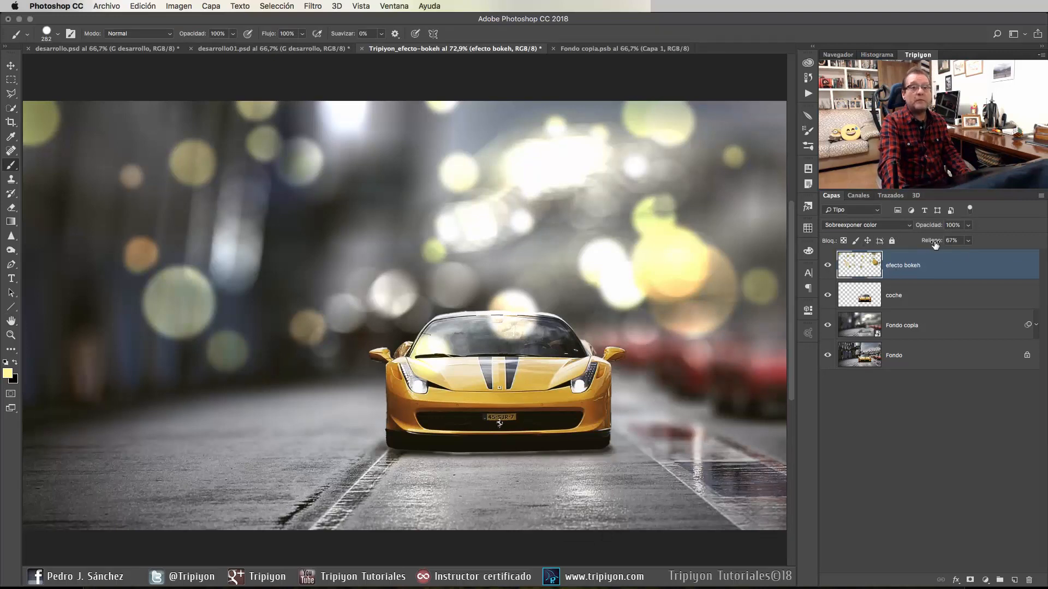
left_click_drag(934, 243, 936, 242)
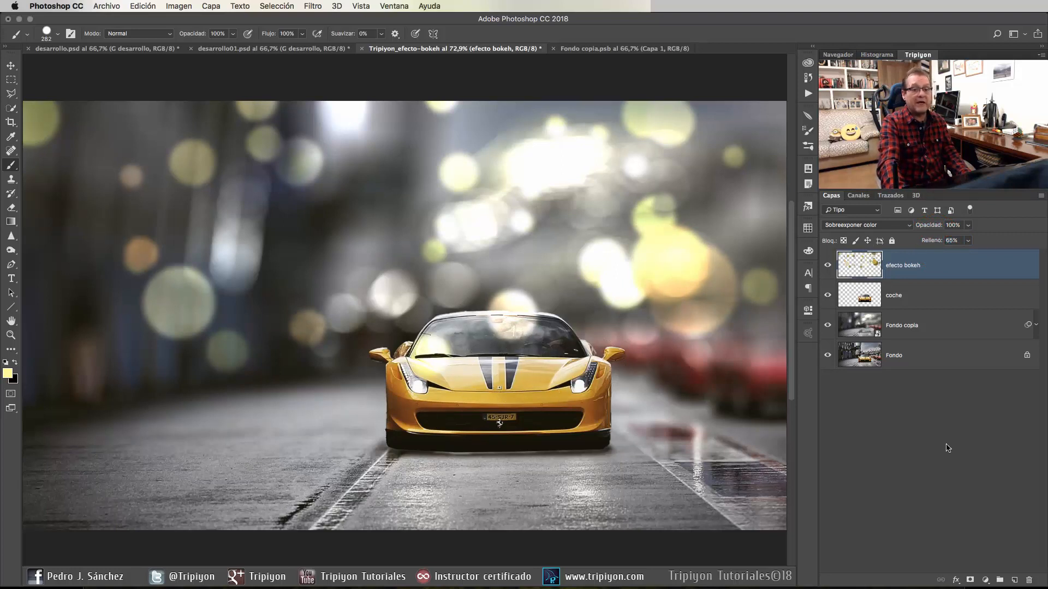
- Add a layer mask to the efecto bokeh layer and choose a soft round brush with 50% hardness
left_click(970, 580)
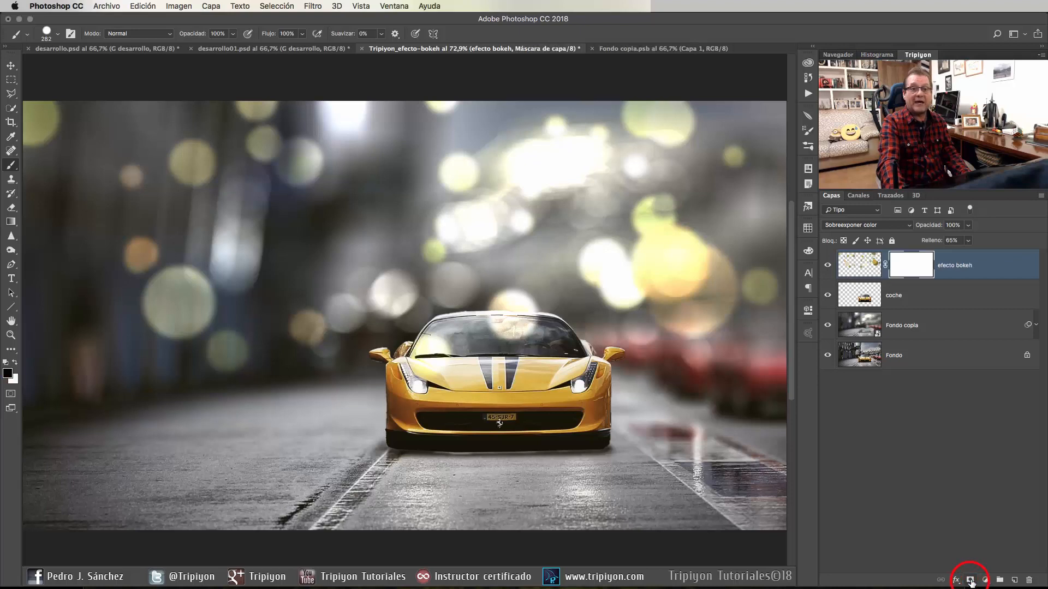
right_click(511, 246)
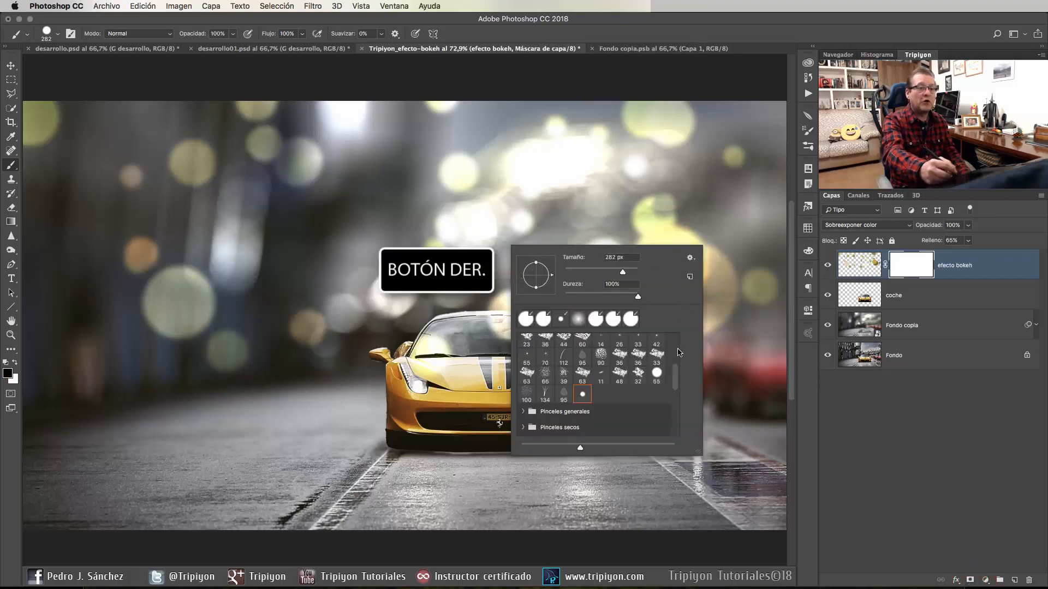
left_click_drag(678, 391, 677, 354)
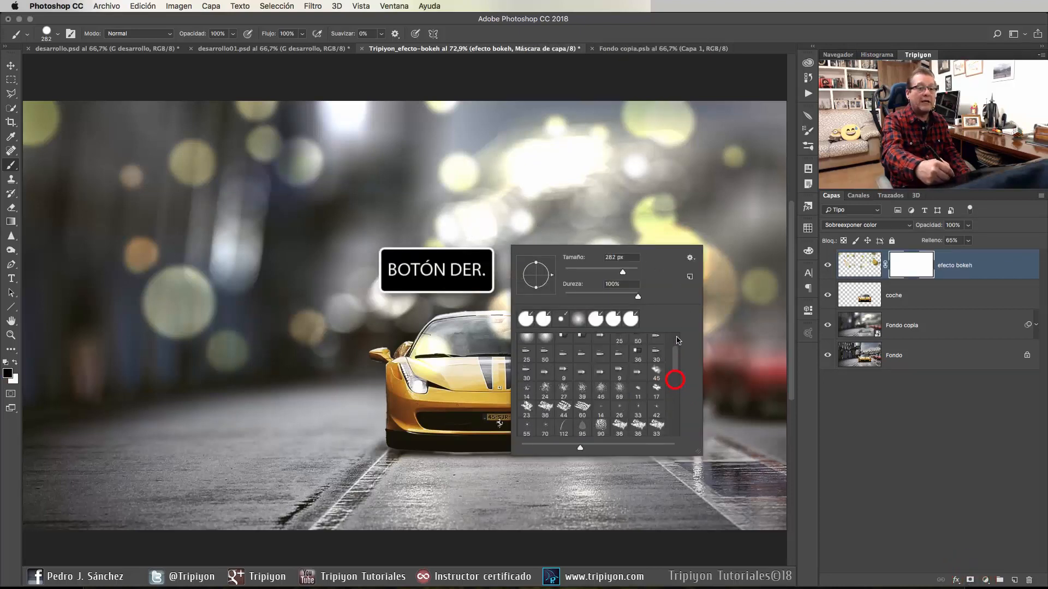
left_click(601, 343)
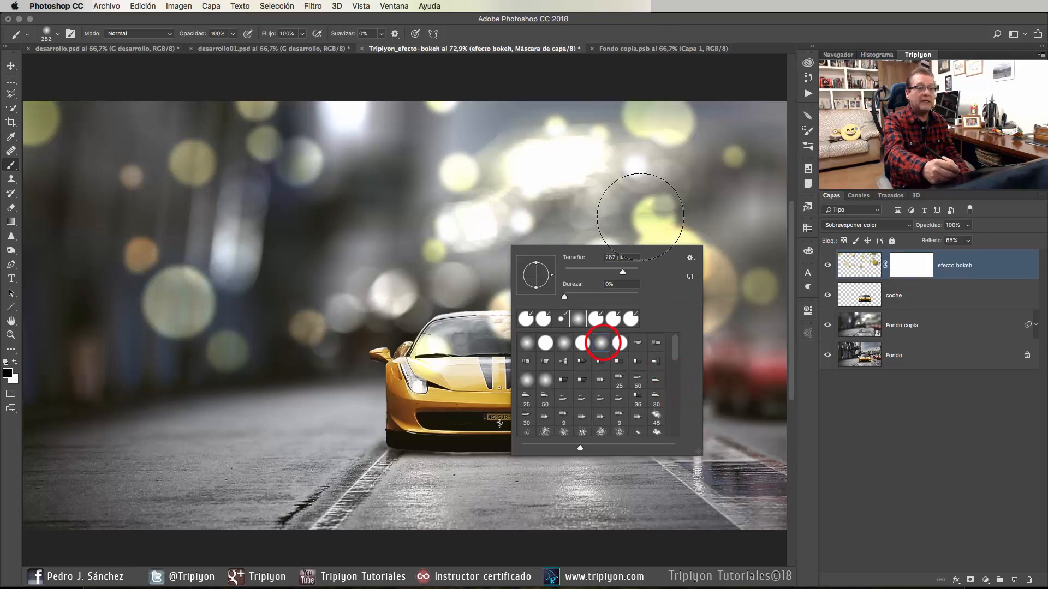
left_click(603, 295)
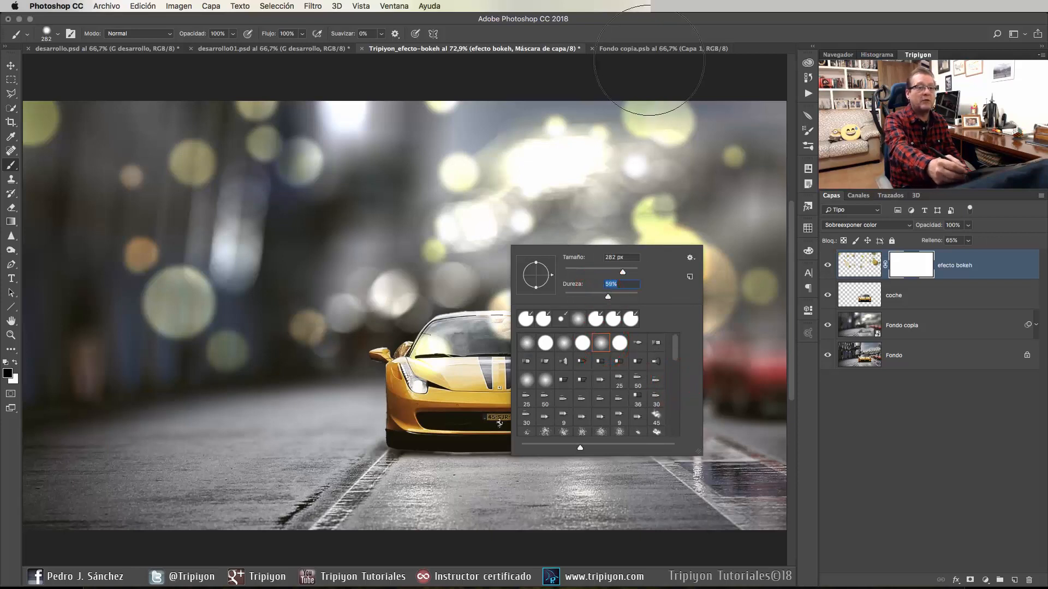
left_click(653, 30)
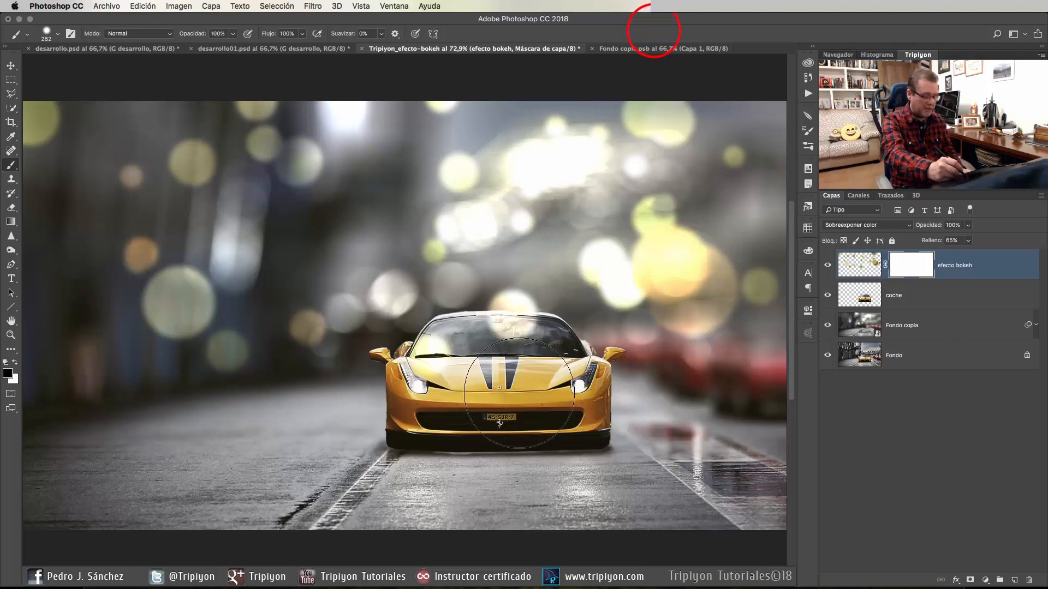
- Reduce the brush to 97 px and mask out the bokeh circles over the car's windshield and hood in black
left_click_drag(521, 415, 464, 407, "ctrl+alt")
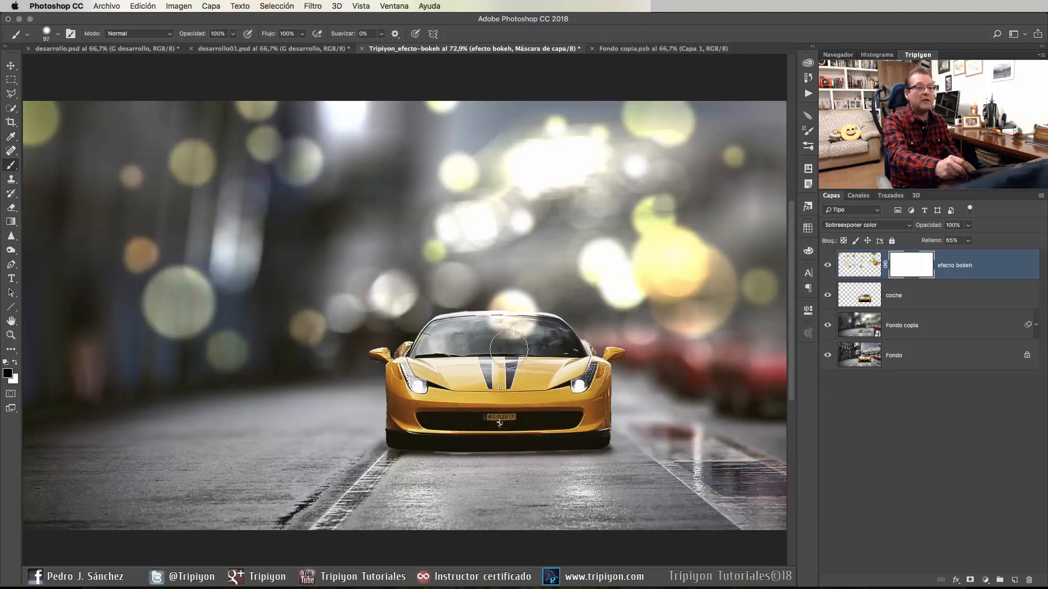
mouse_move(508, 349)
left_mouse_down()
mouse_move(510, 336)
mouse_move(494, 338)
mouse_move(524, 332)
mouse_move(490, 341)
left_mouse_up()
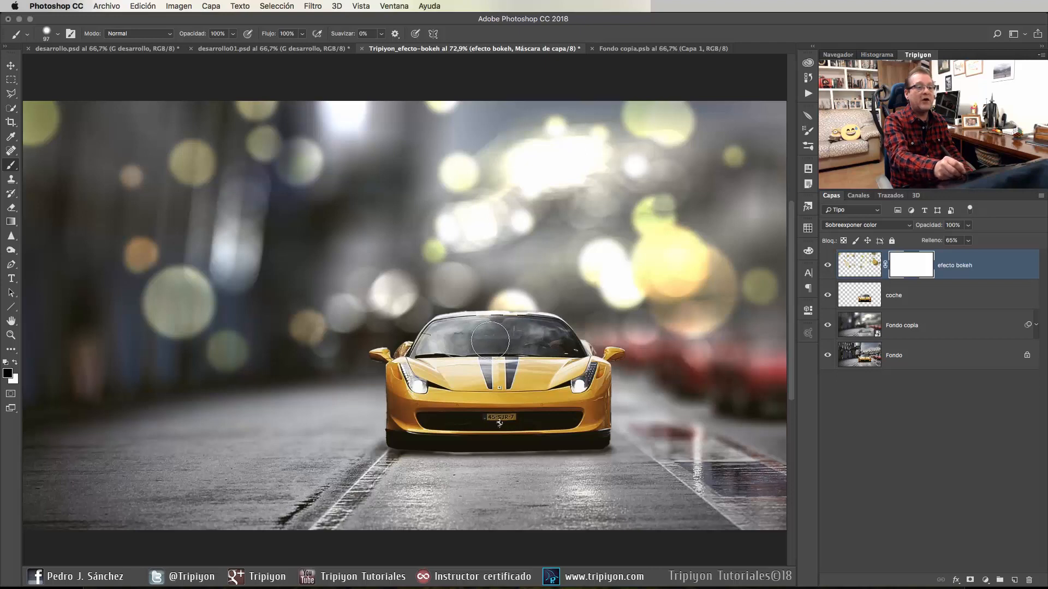
mouse_move(550, 385)
left_mouse_down()
mouse_move(541, 422)
mouse_move(458, 363)
mouse_move(436, 409)
left_mouse_up()
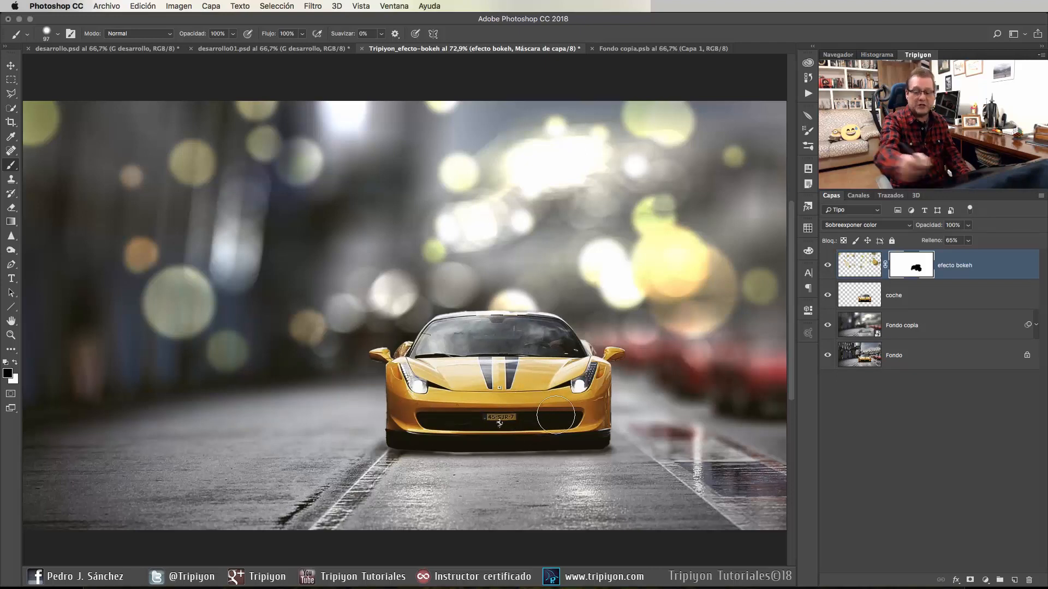
- Create a new layer directly above Fondo copia and set its blend mode to Multiplicar
left_click(911, 331)
scroll(522, 465, "up", 6)
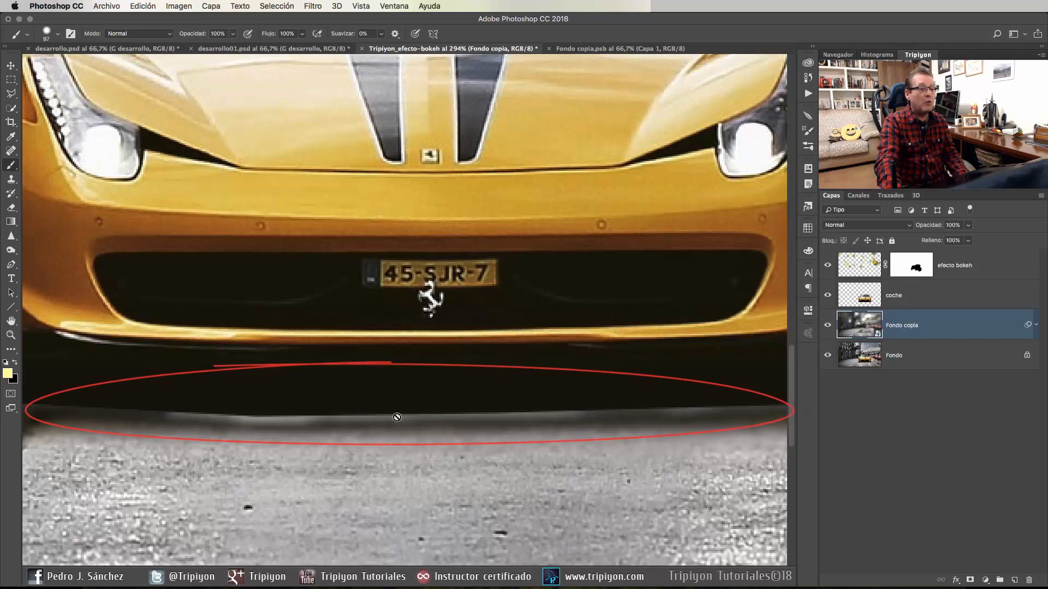
key("super+0")
scroll(433, 460, "up", 2)
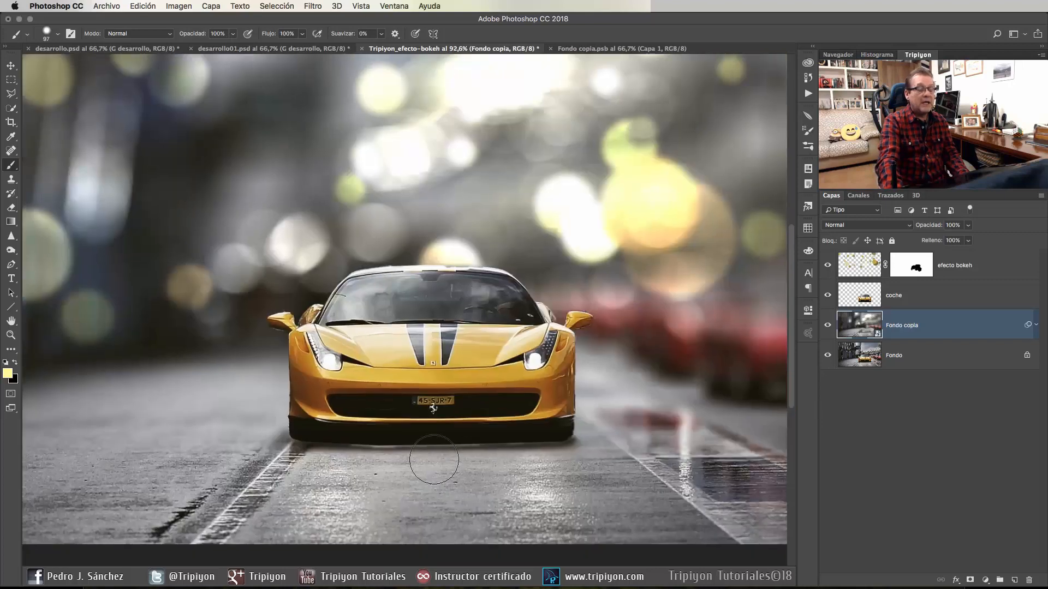
scroll(430, 471, "up", 2)
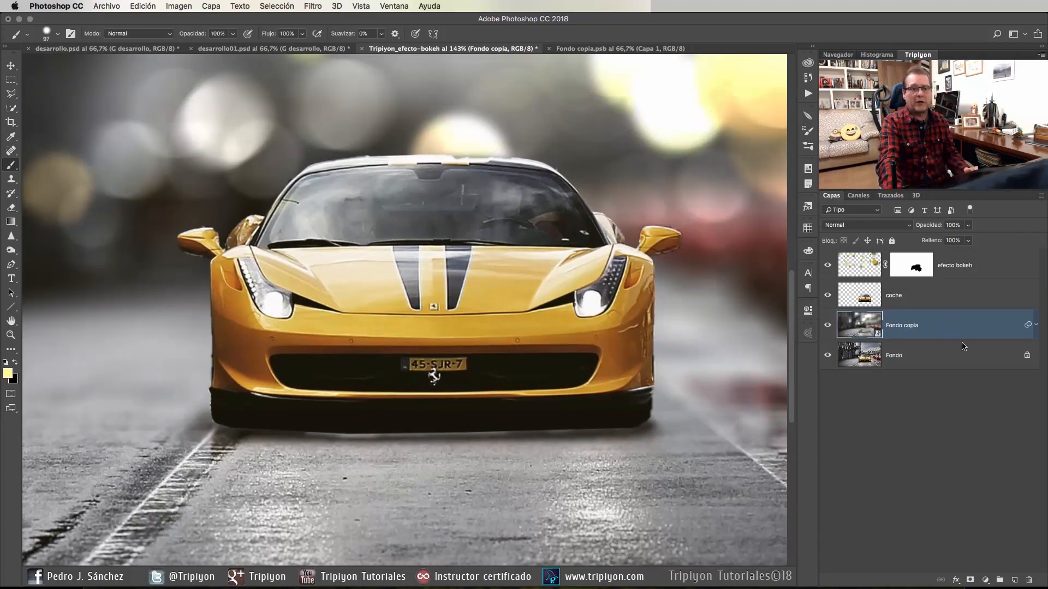
left_click(1014, 581)
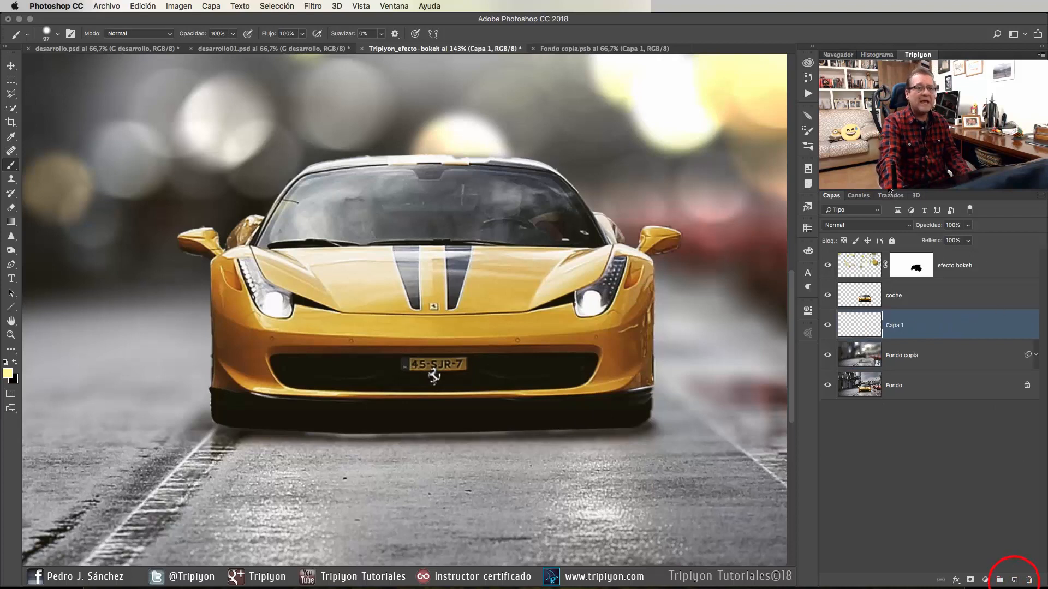
left_click(876, 226)
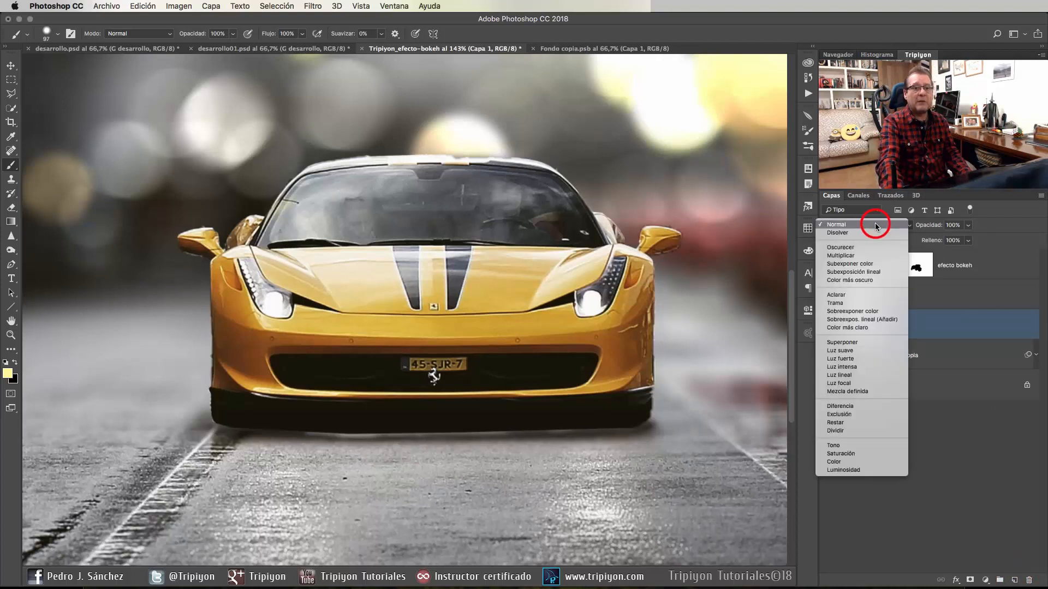
left_click(854, 256)
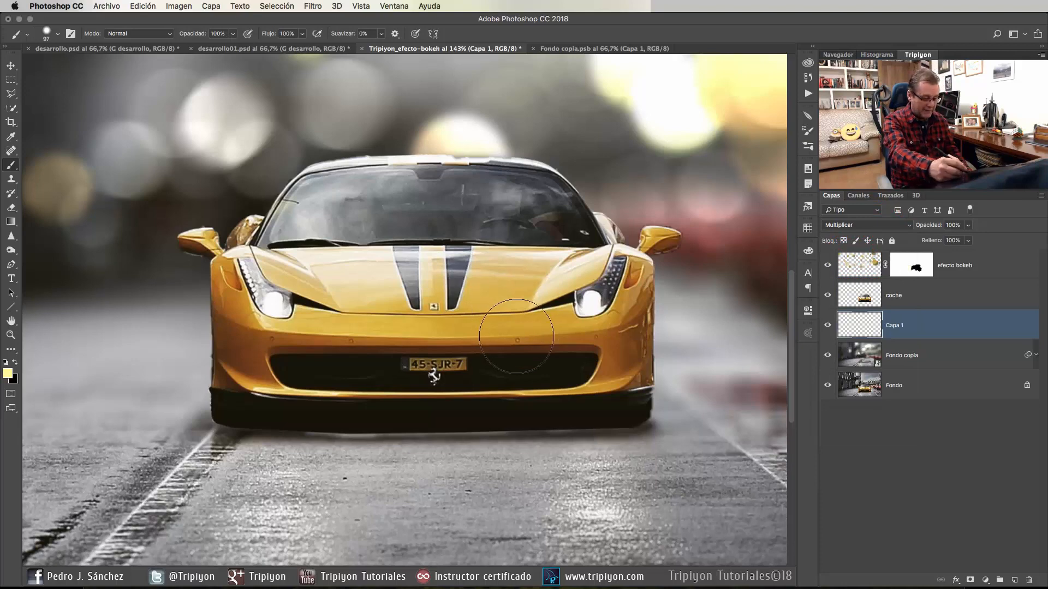
- Sample the dark color under the bumper and paint a shadow along the car's base with a 19 px brush at 30% opacity
key("alt")
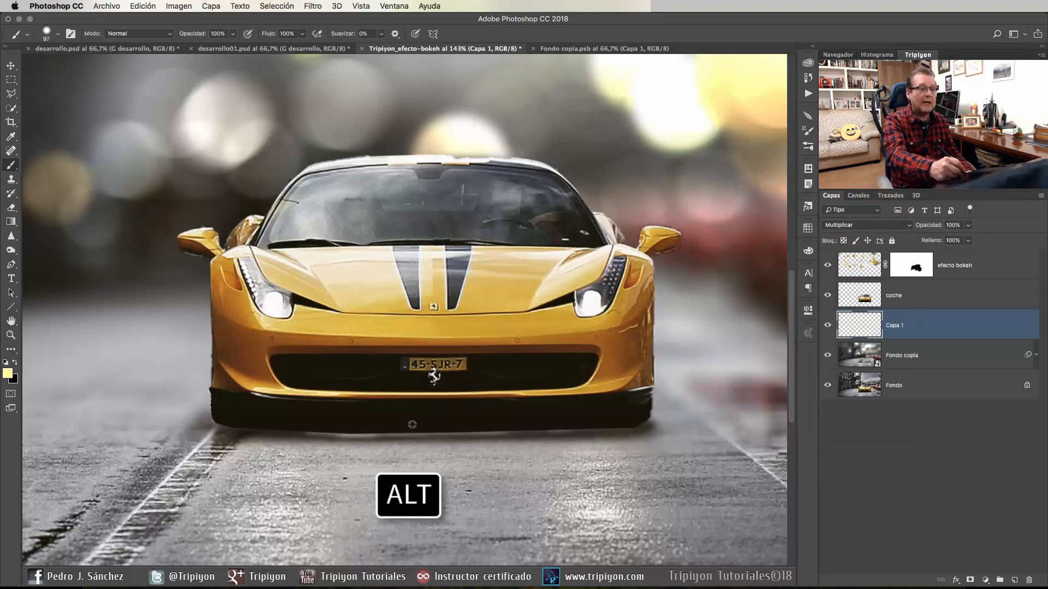
left_click(252, 419, "alt")
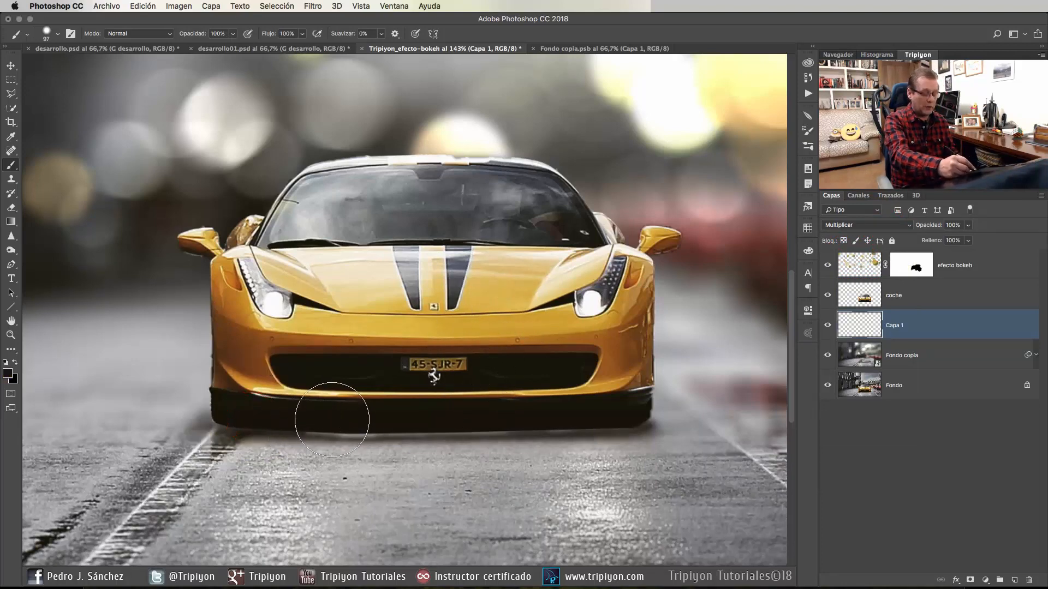
left_click_drag(377, 428, 345, 431)
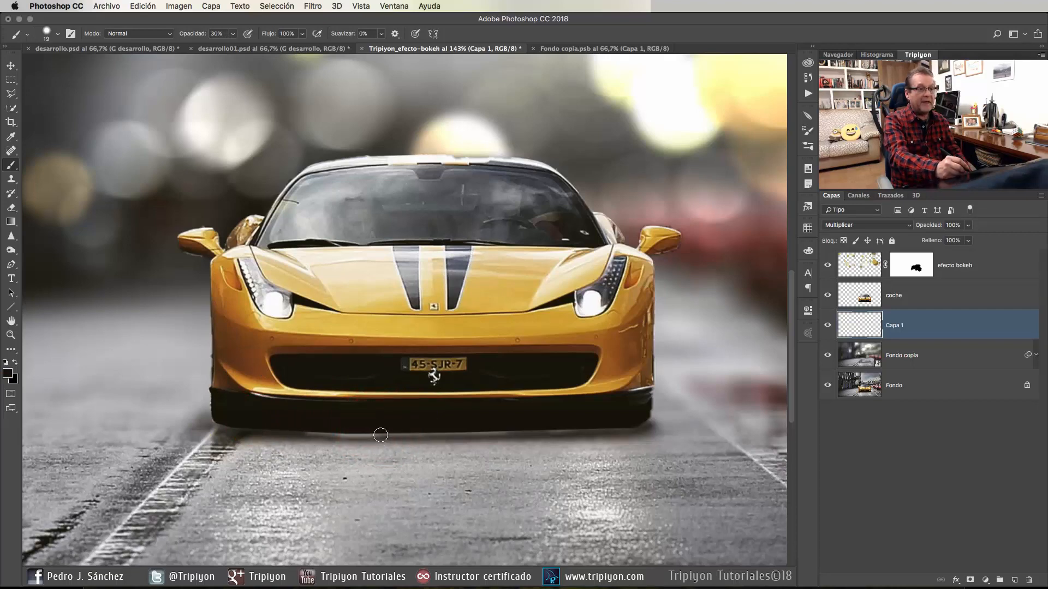
left_click(228, 34)
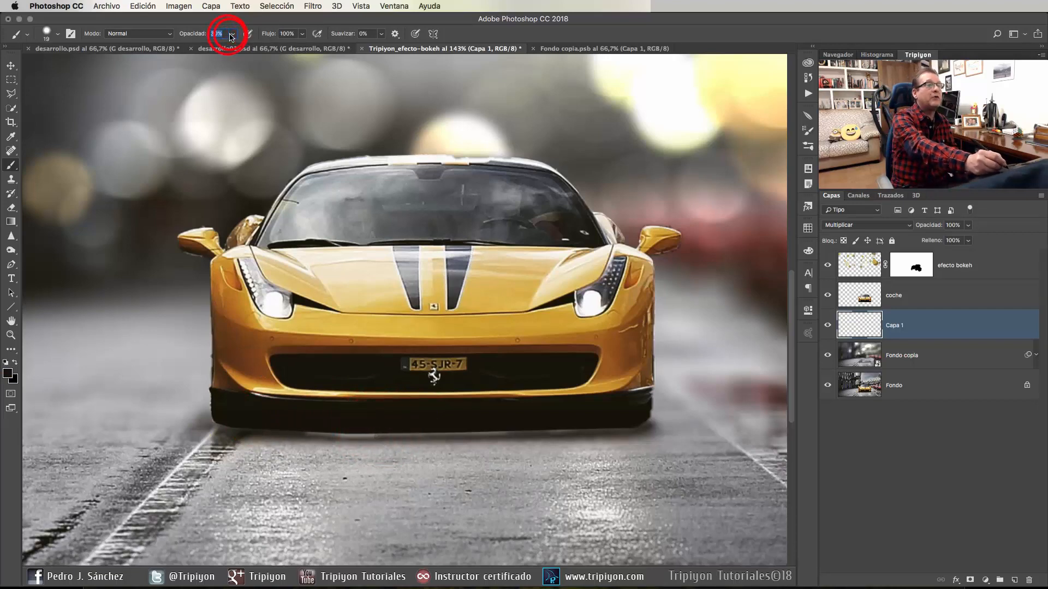
mouse_move(334, 427)
left_mouse_down()
mouse_move(444, 433)
mouse_move(432, 436)
mouse_move(641, 418)
left_mouse_up()
mouse_move(217, 420)
left_mouse_down()
mouse_move(320, 446)
mouse_move(451, 453)
mouse_move(353, 443)
left_mouse_up()
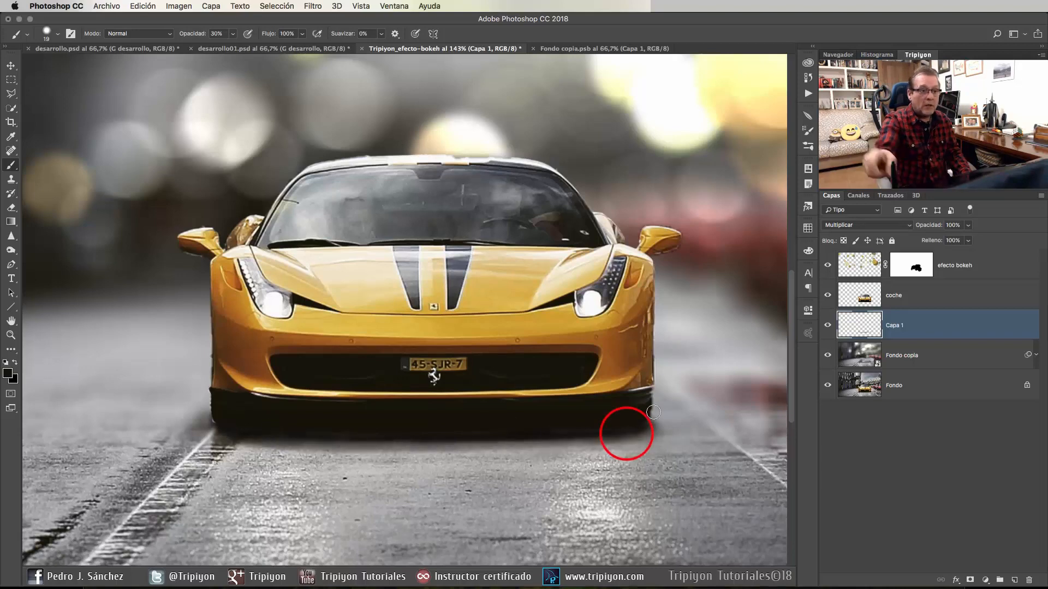
- Hide and show the shadow layer to compare the whole image with and without the shadow
right_click(476, 307)
left_click(491, 310)
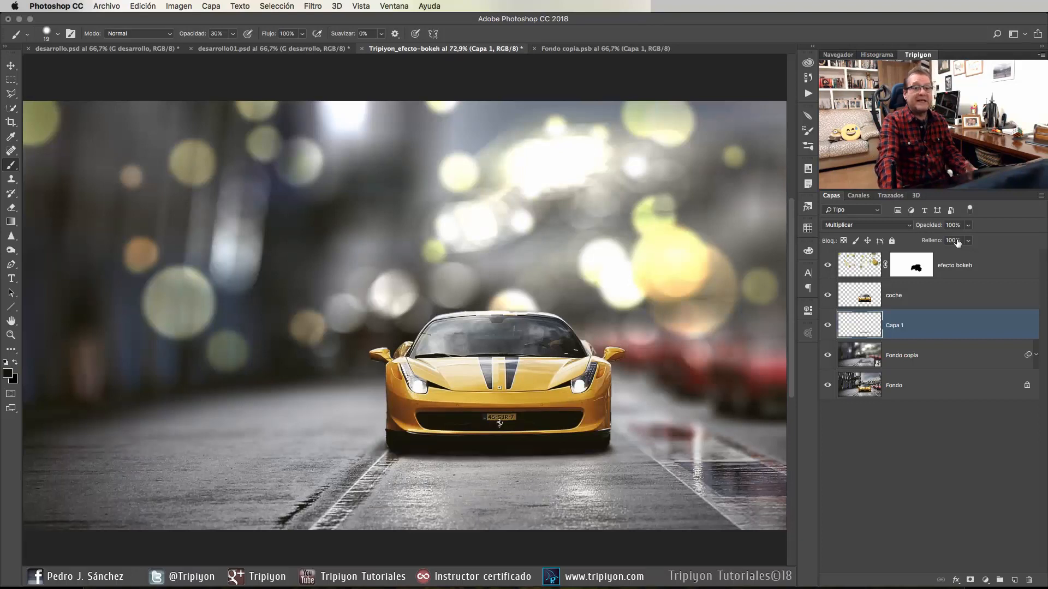
left_click(827, 326)
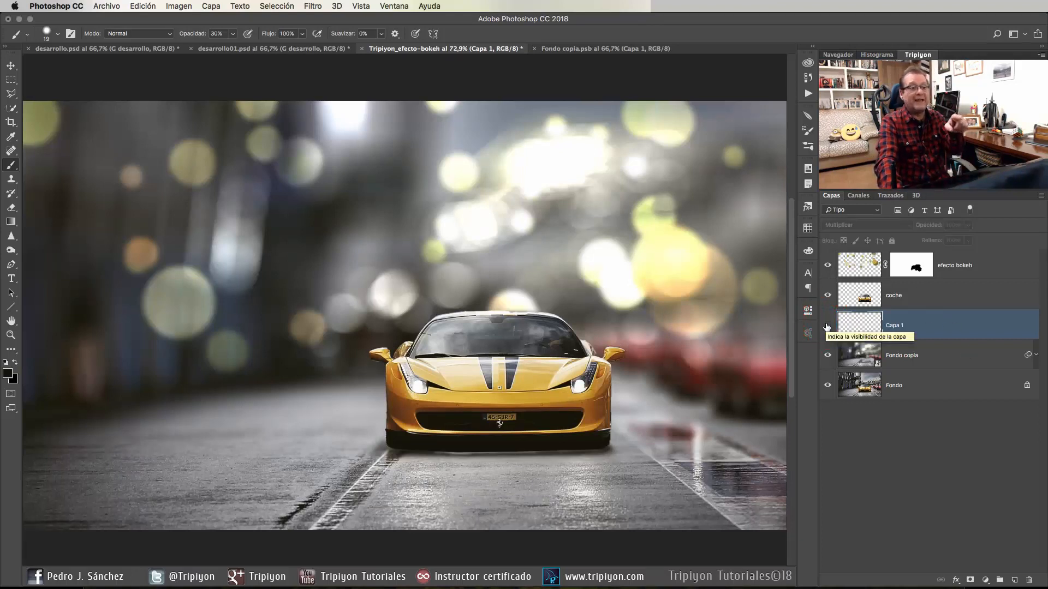
left_click(827, 326)
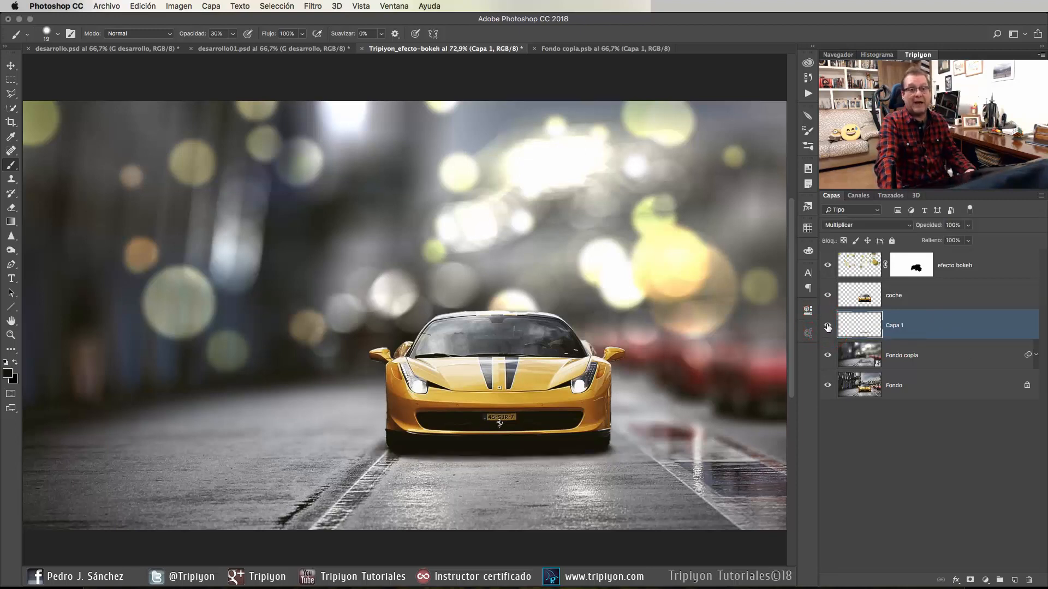
- Rename the shadow layer as sombra
double_click(895, 326)
type("sombra")
key("Return")
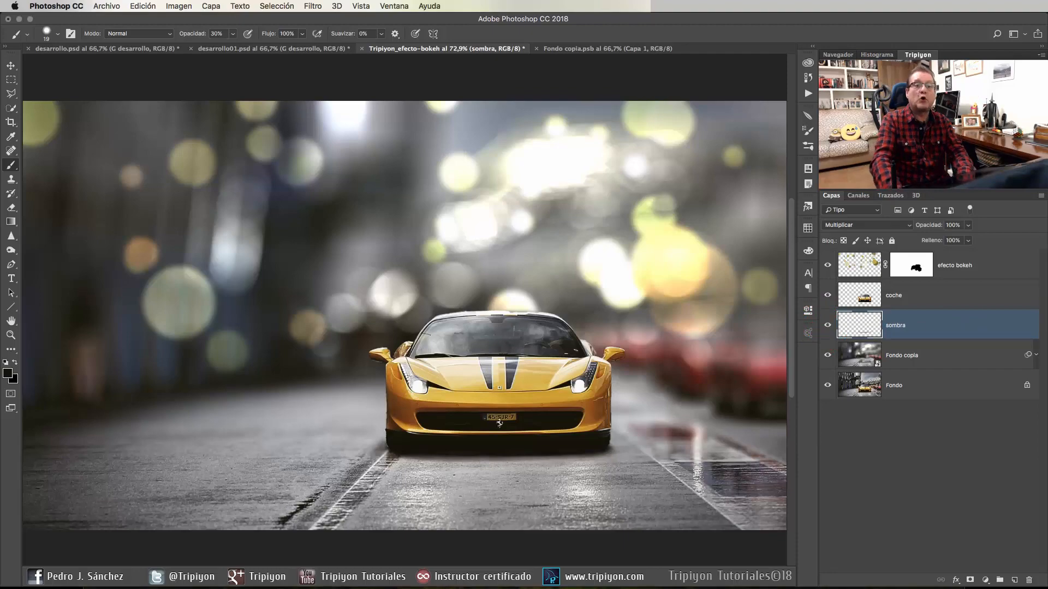